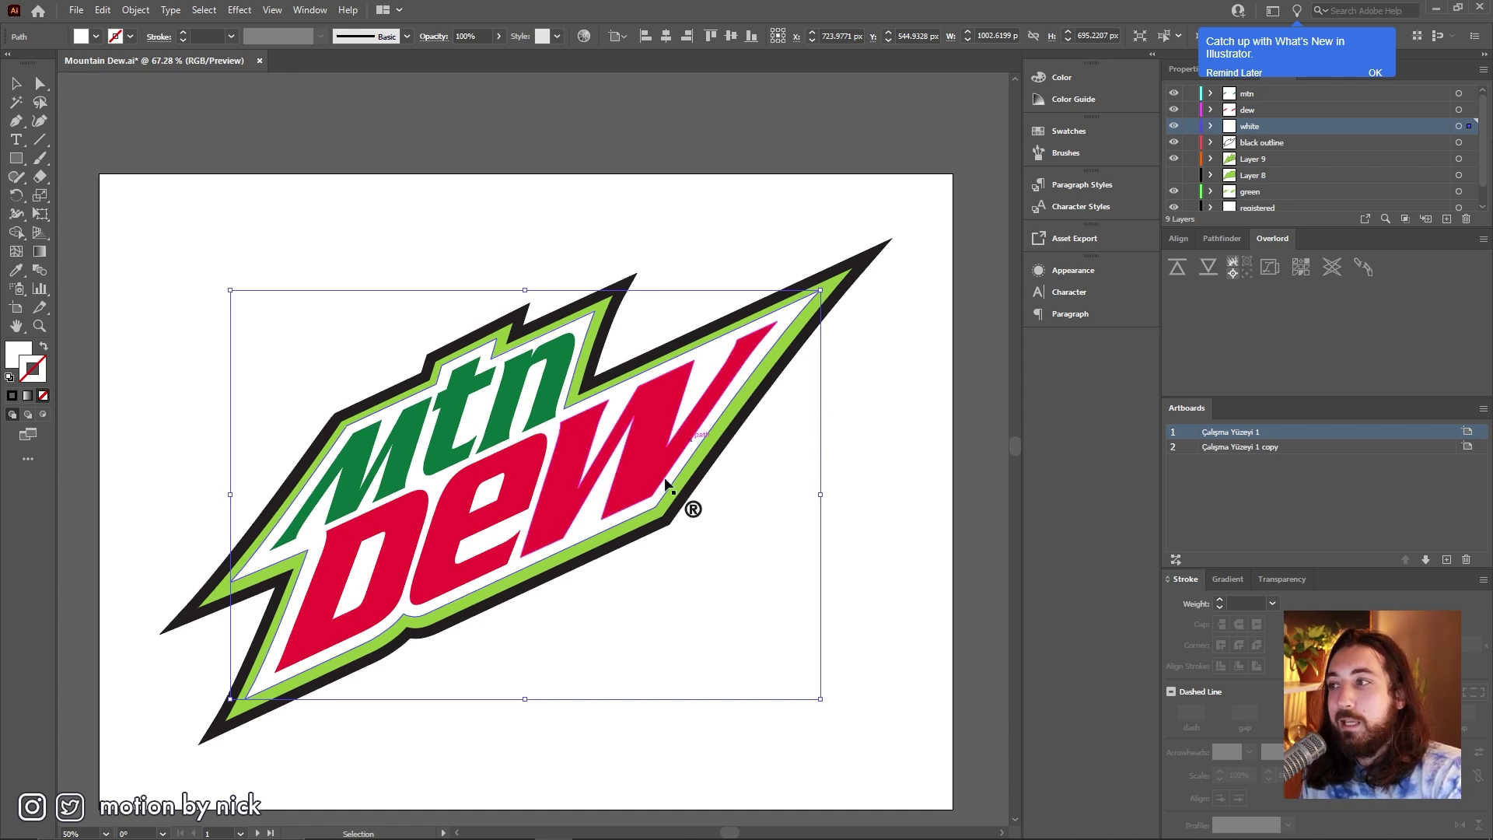
- Pan the Mtn Dew logo view slightly left on the Illustrator artboard
drag(585, 501, 553, 499)
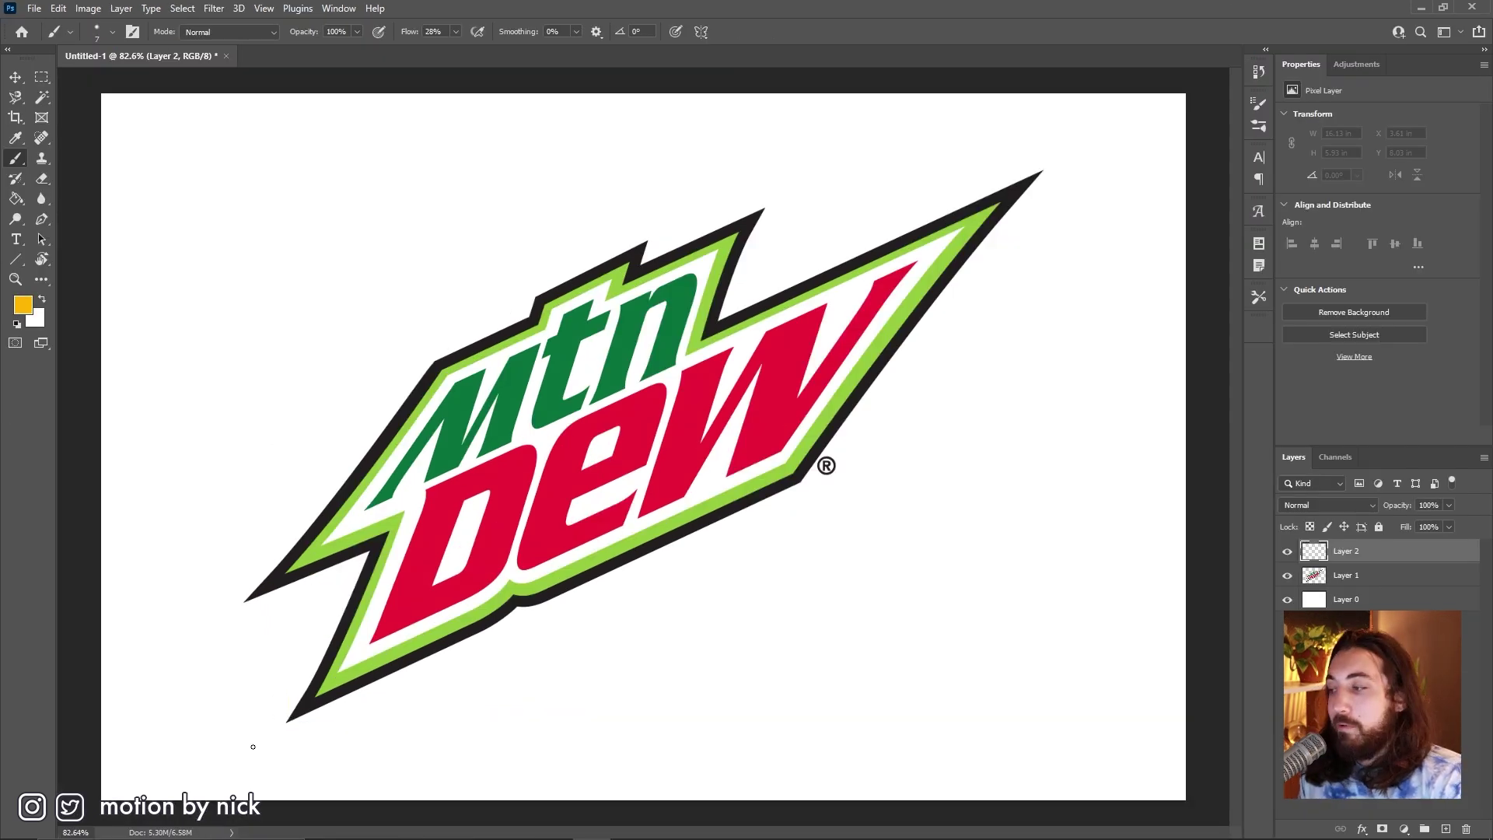
- Draw straight guide lines along the logo's bottom and top edges, plus one parallel above
click(252, 747)
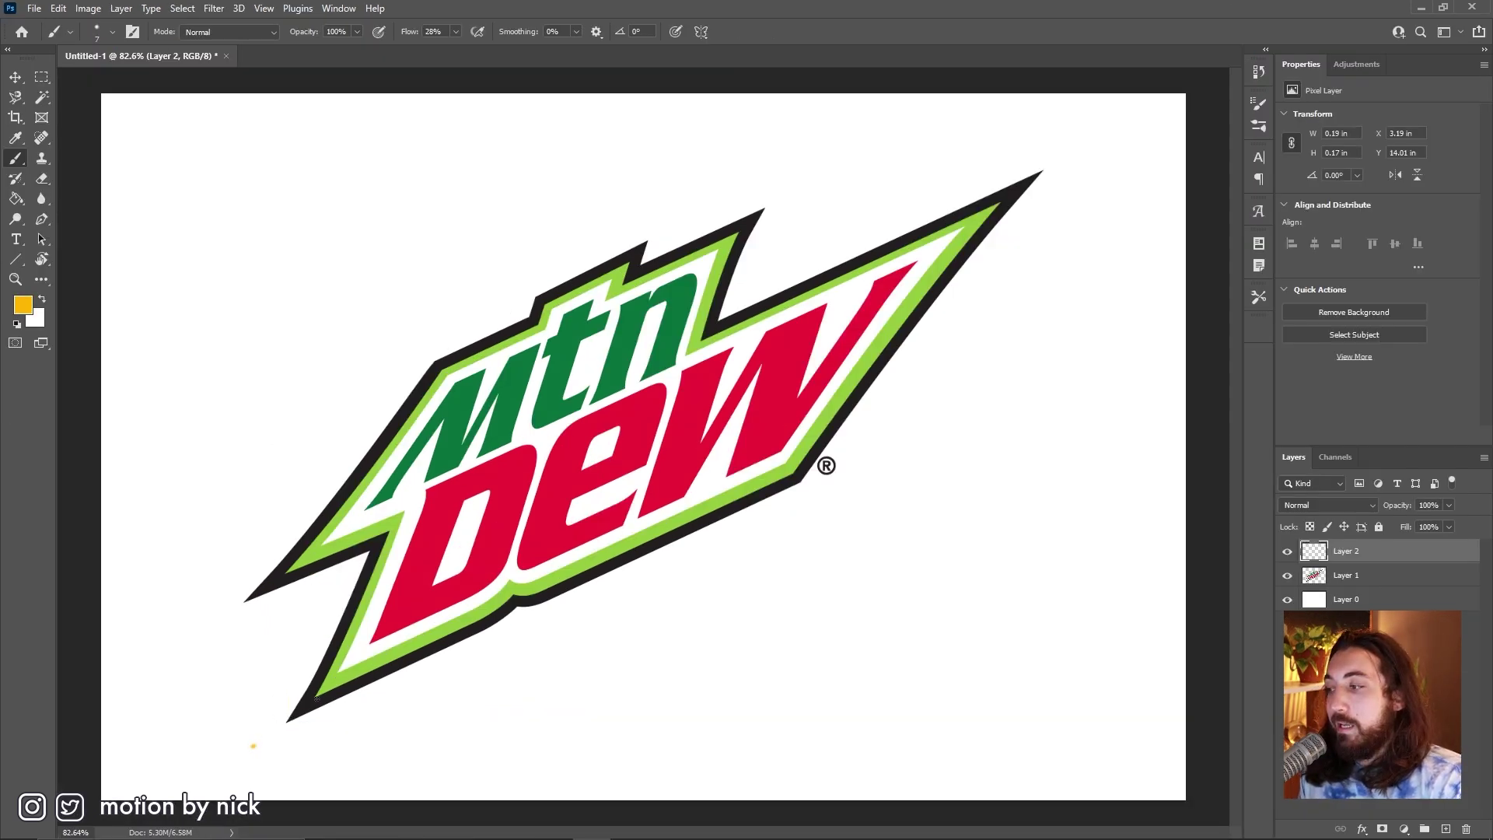
shift+click(1099, 347)
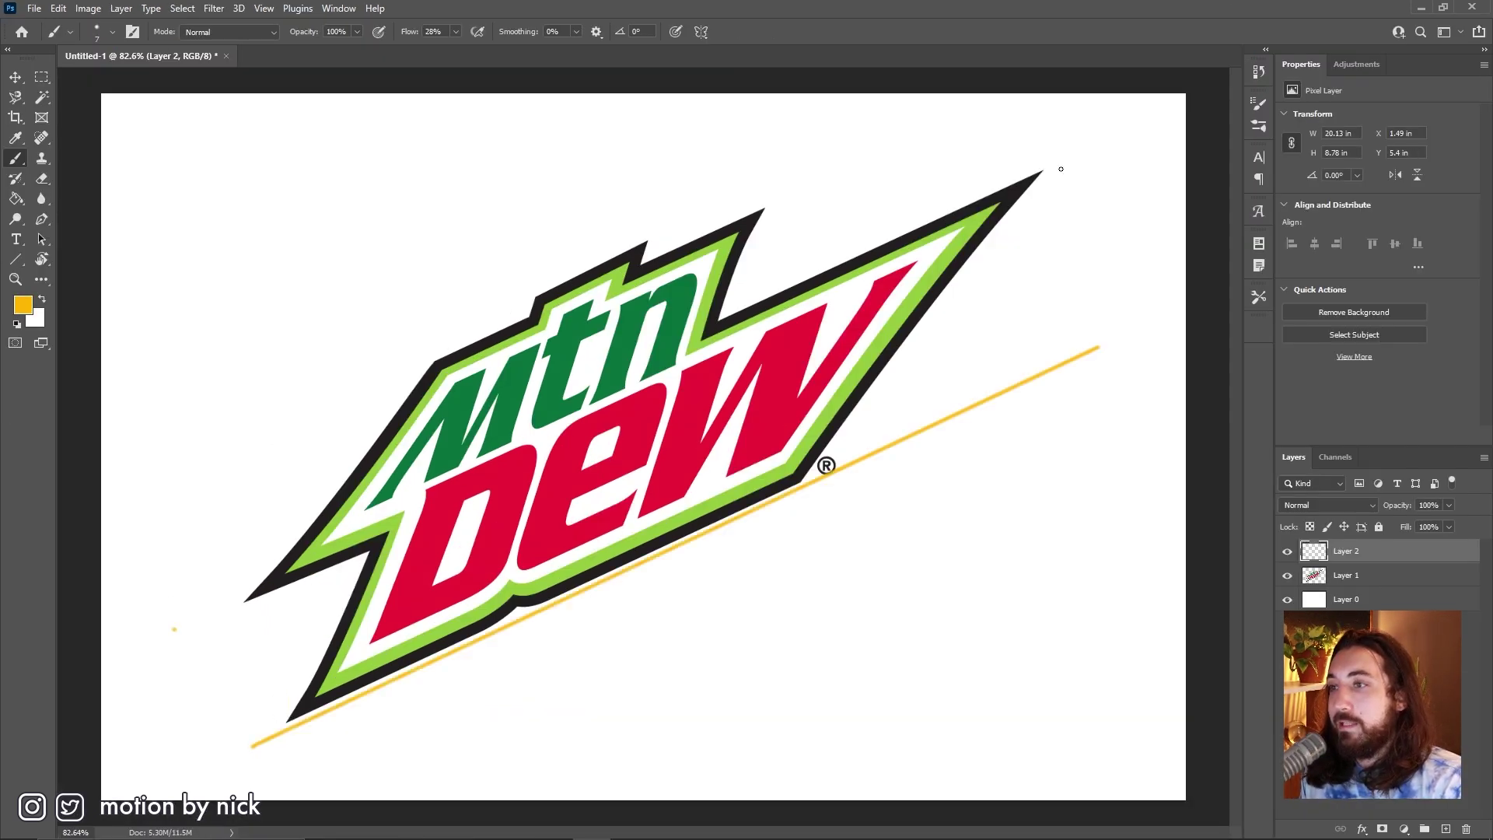
shift+click(1104, 137)
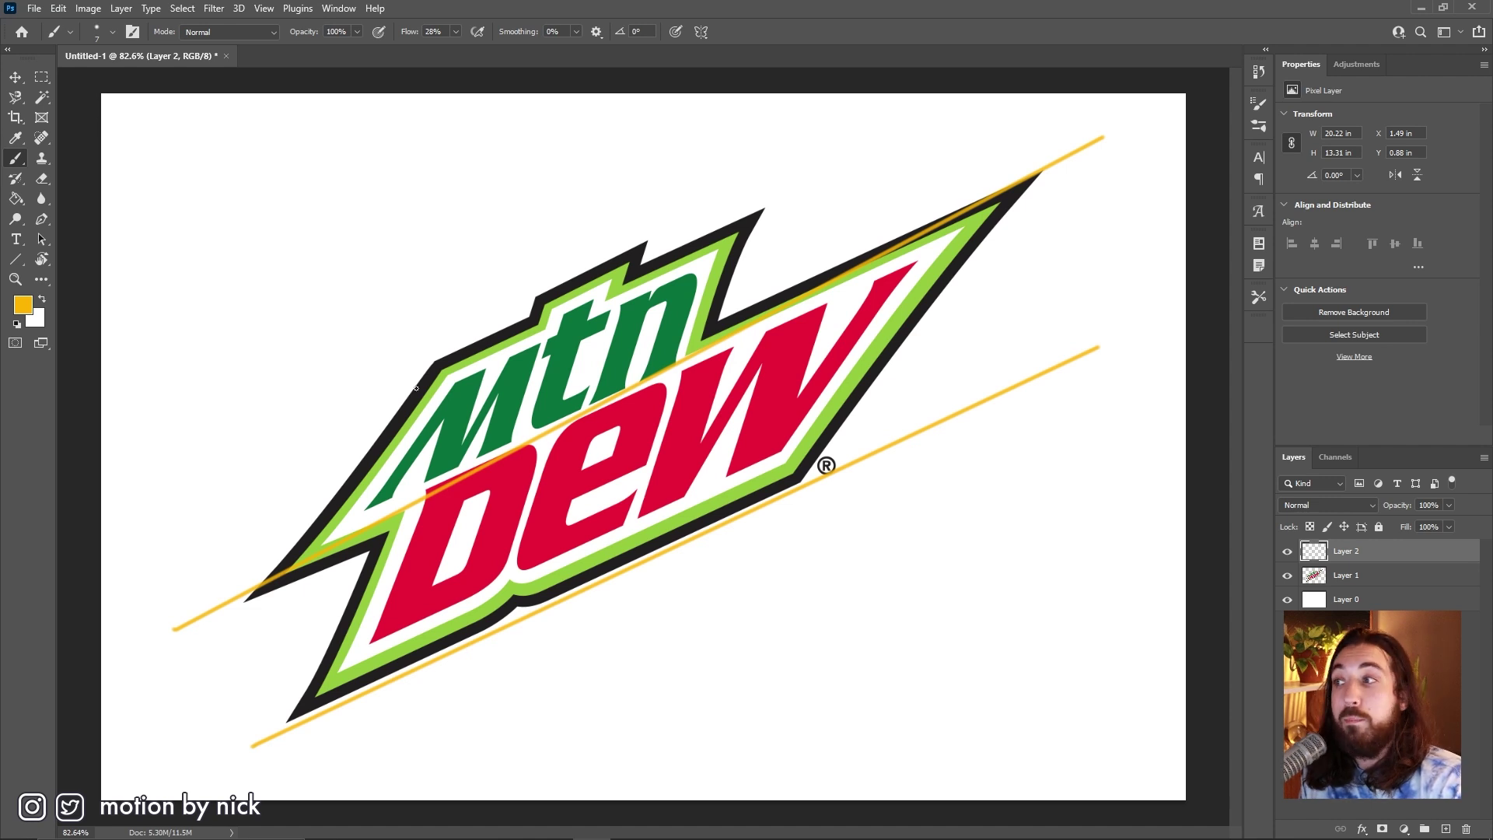
shift+click(906, 162)
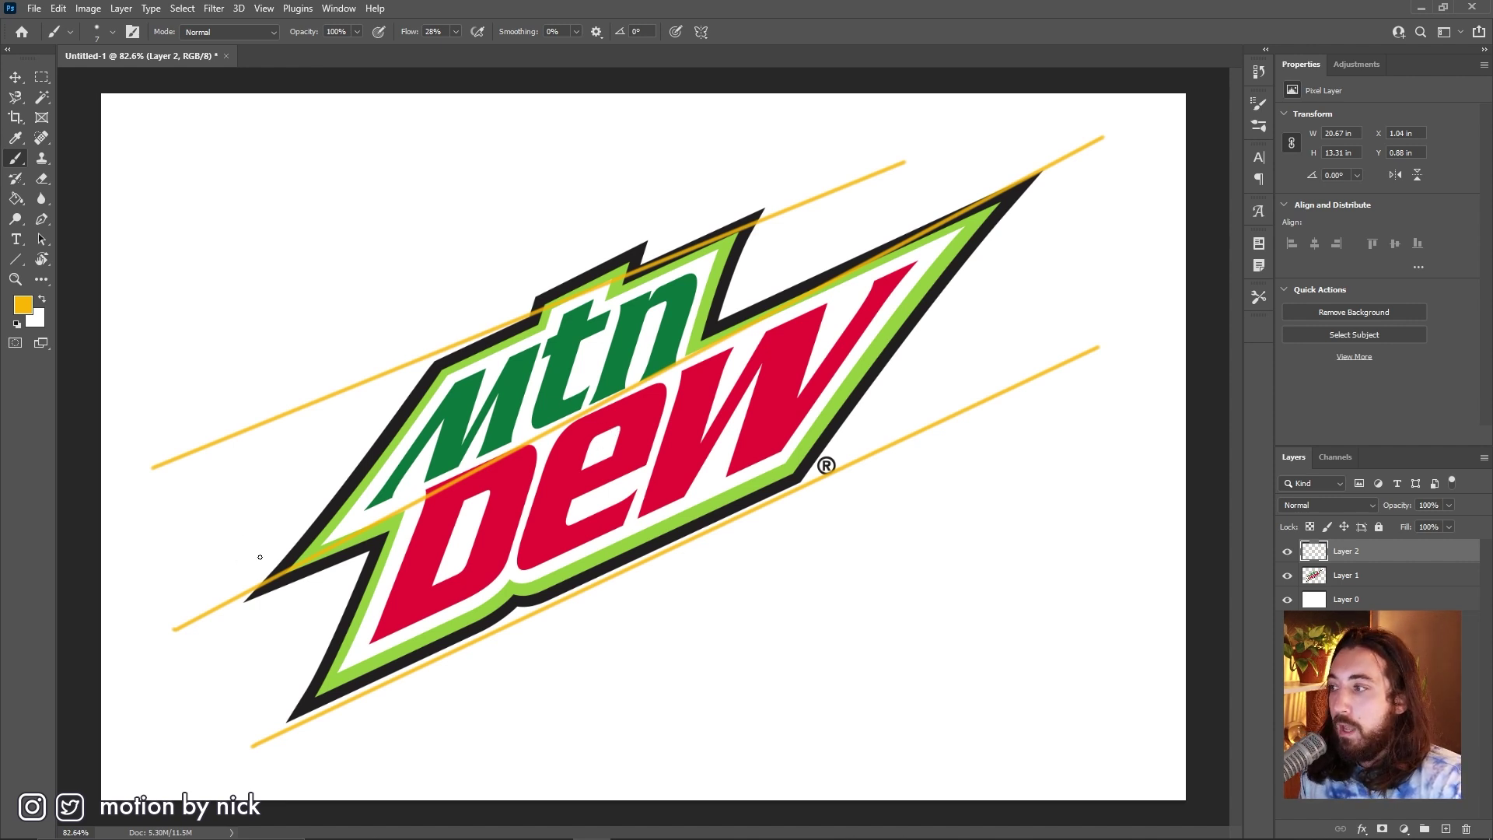
- Freehand zig-zag mountain peaks over Mtn and rough strokes at the logo's lower-left corner
mouse_move(292, 585)
mouse_down()
mouse_move(524, 220)
mouse_move(520, 351)
mouse_move(617, 187)
mouse_move(638, 190)
mouse_move(639, 314)
mouse_move(773, 121)
mouse_move(740, 279)
mouse_up()
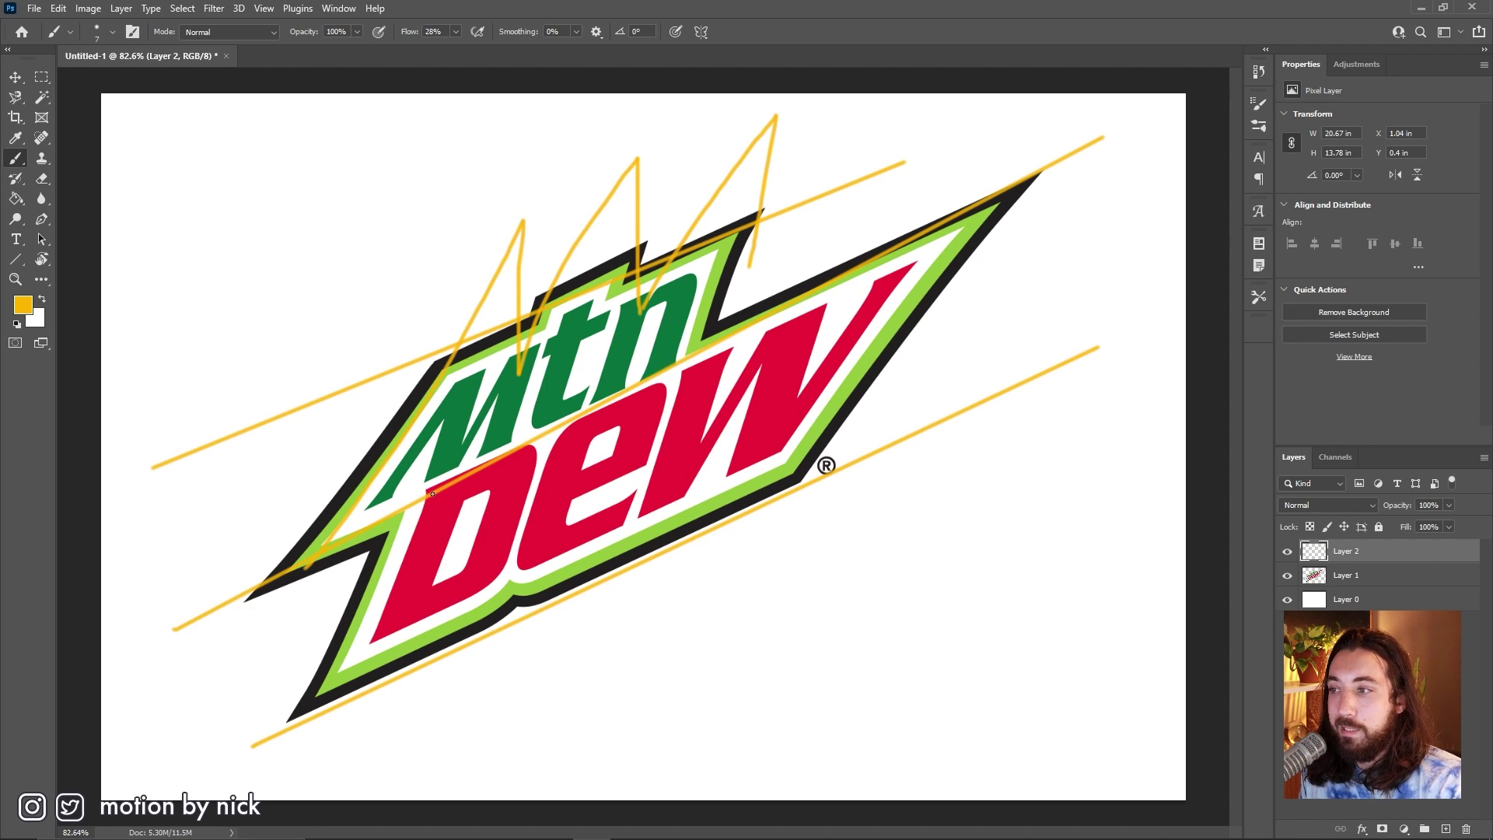
mouse_move(363, 566)
mouse_down()
mouse_move(311, 667)
mouse_move(330, 690)
mouse_up()
drag(379, 556, 363, 664)
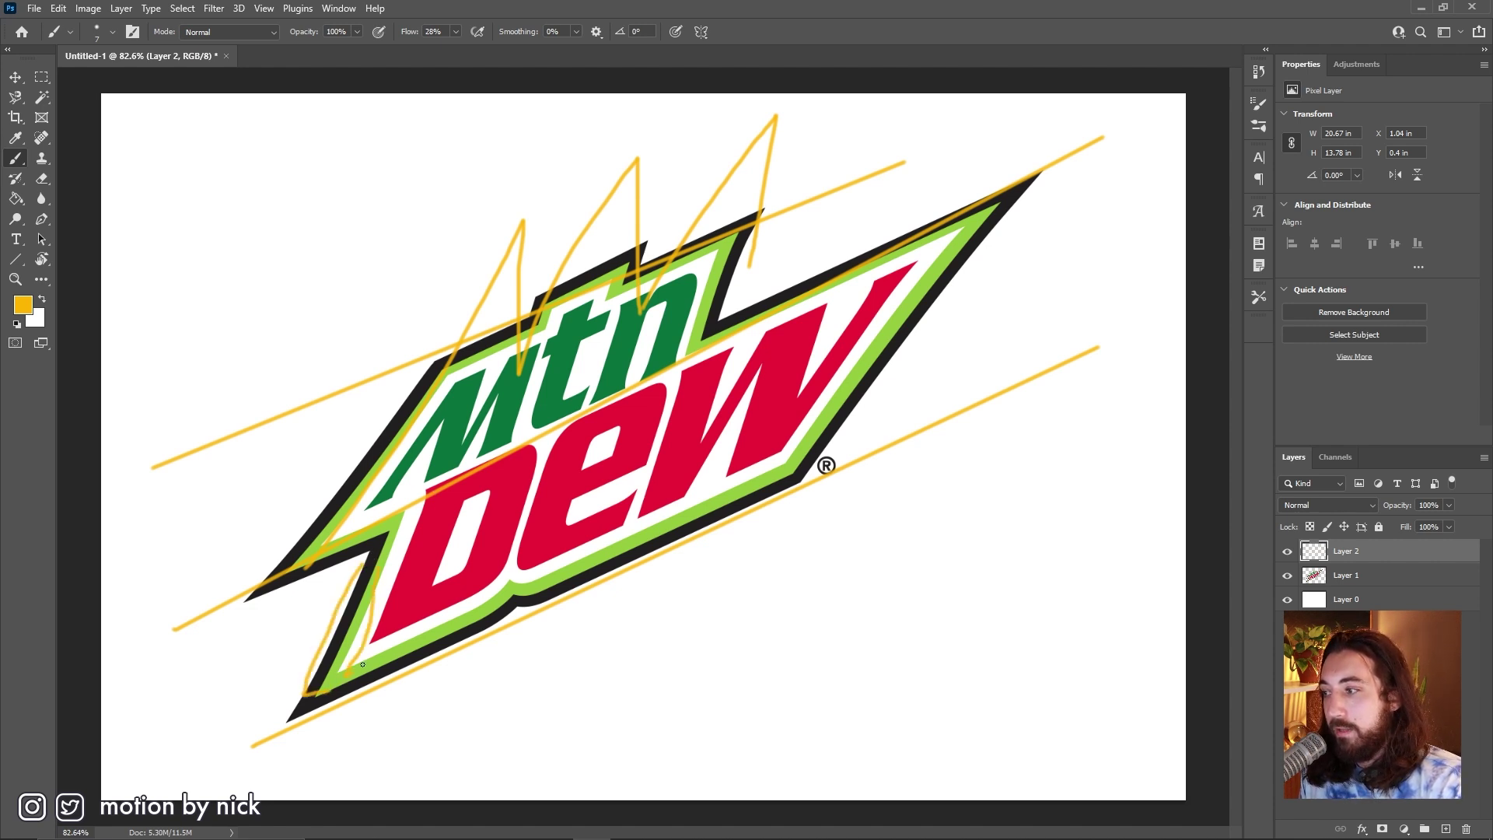
mouse_move(371, 582)
mouse_down()
mouse_move(370, 658)
mouse_move(452, 615)
mouse_up()
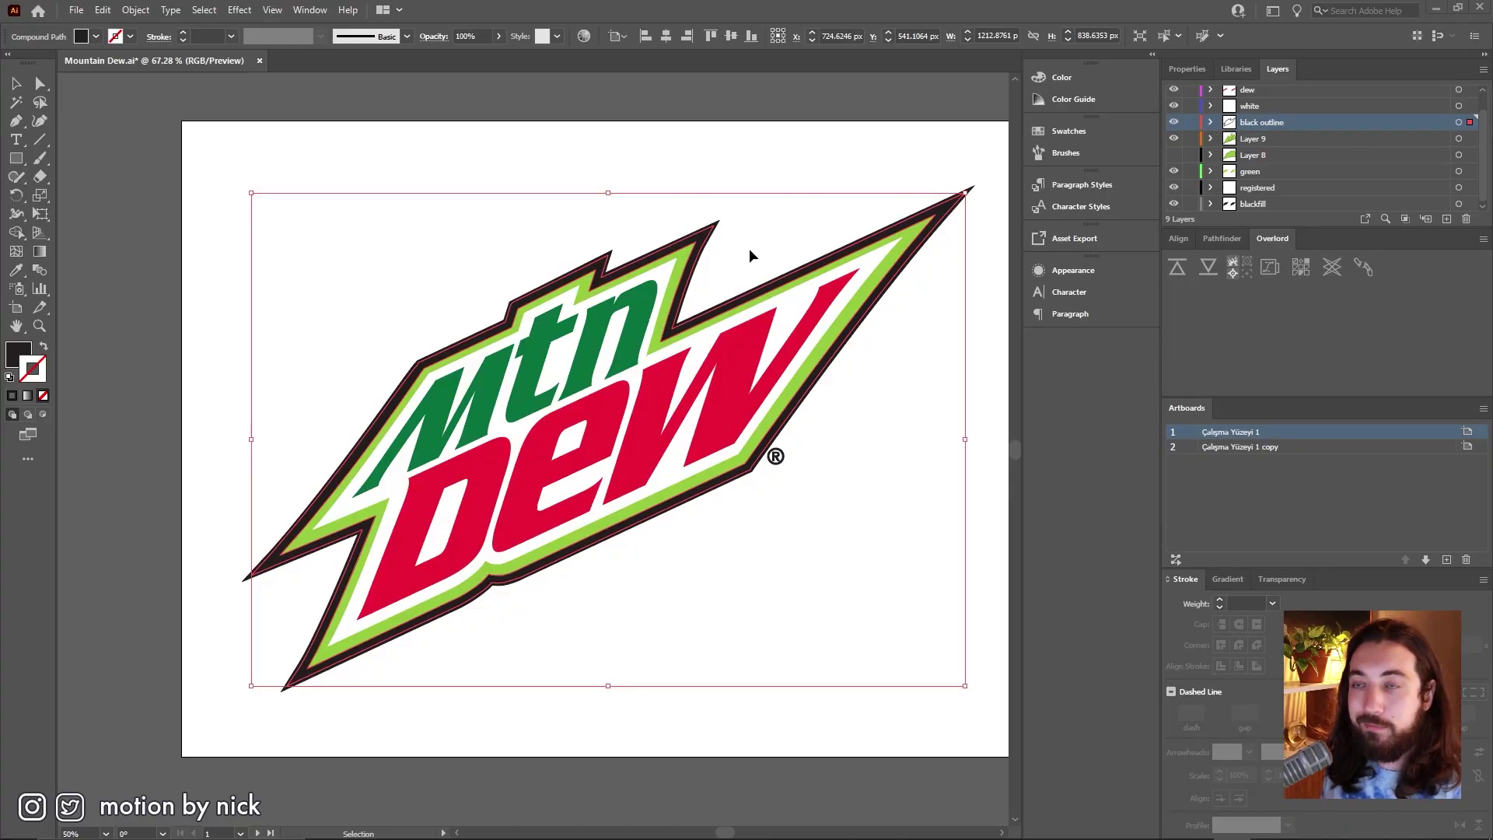
click(767, 230)
scroll(730, 240, right, 2)
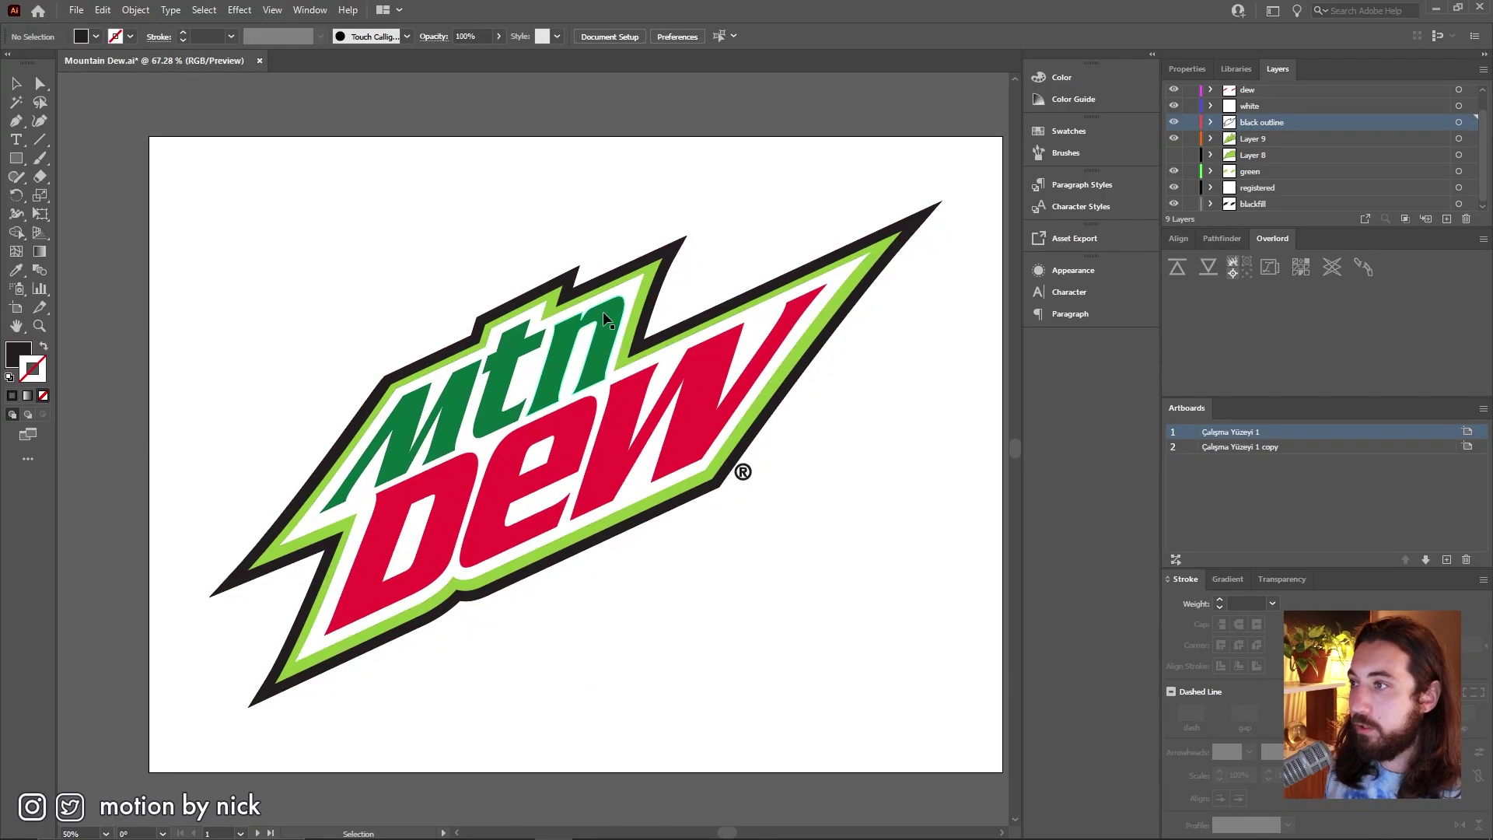
mouse_move(607, 318)
mouse_down()
mouse_move(622, 327)
mouse_move(622, 168)
mouse_move(645, 249)
mouse_move(633, 320)
mouse_up()
key(ctrl+z)
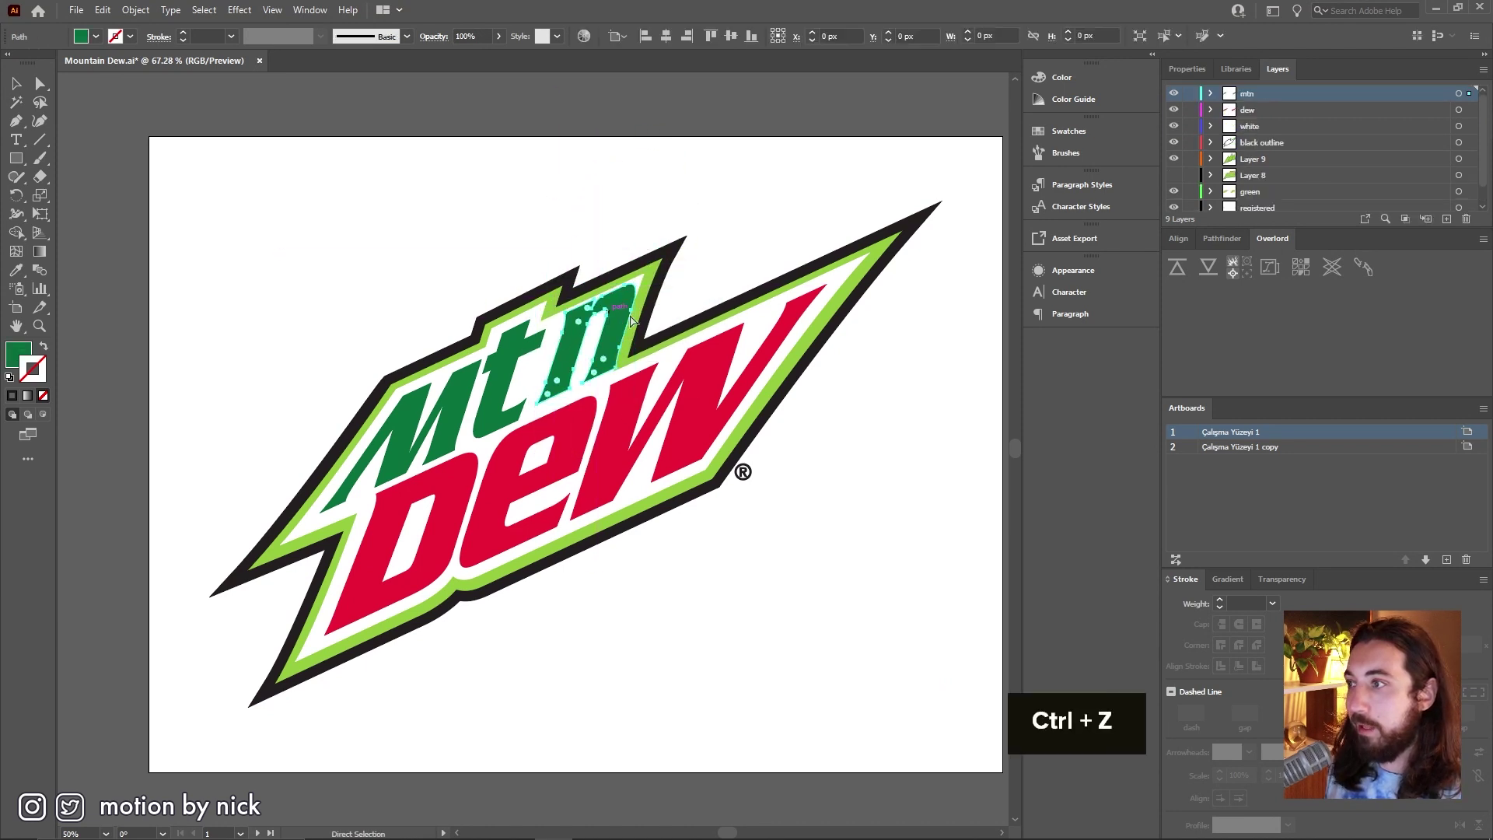
key(v)
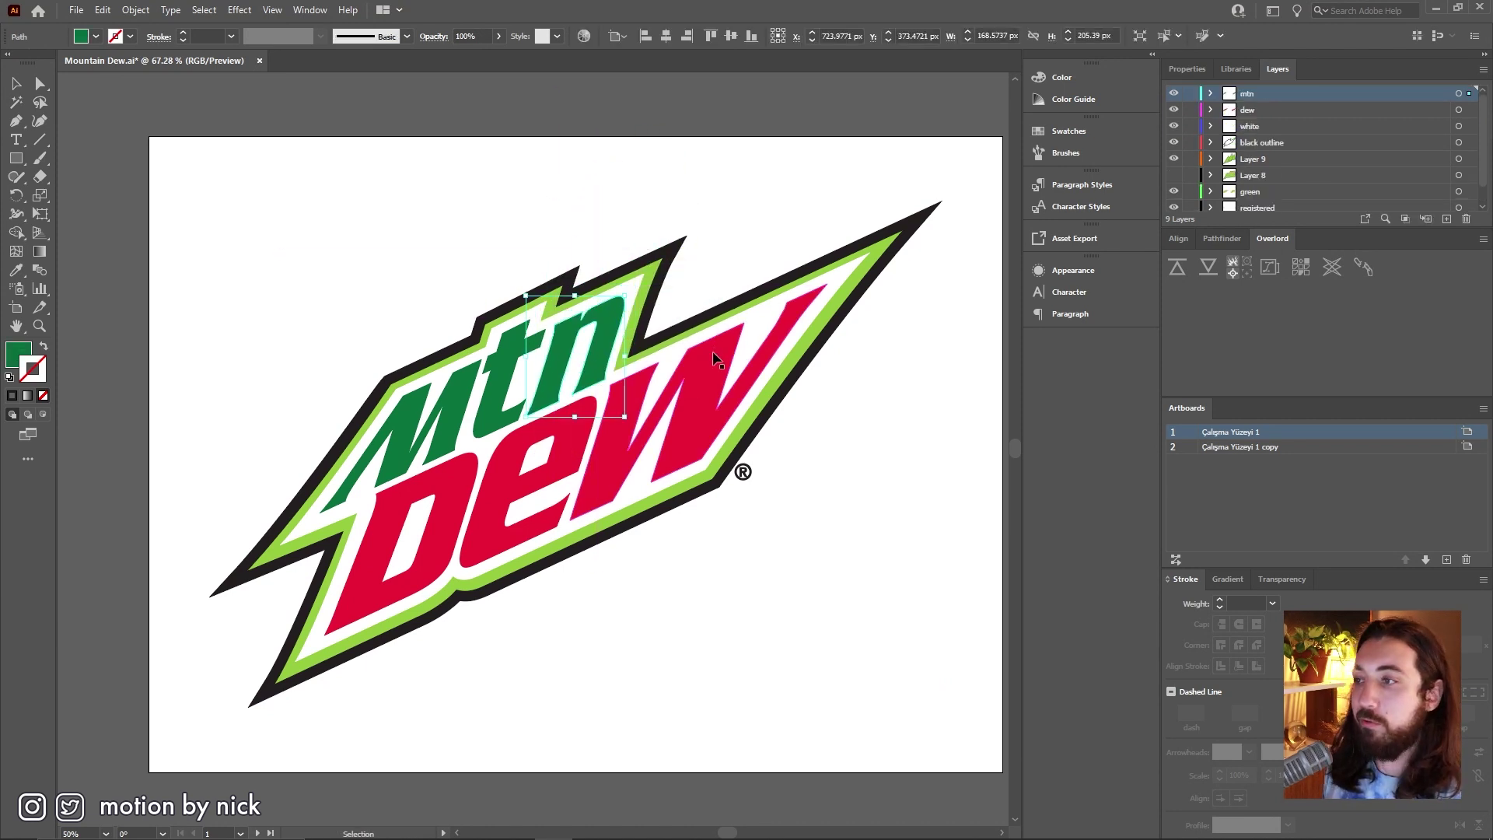
drag(715, 359, 780, 377)
key(ctrl+z)
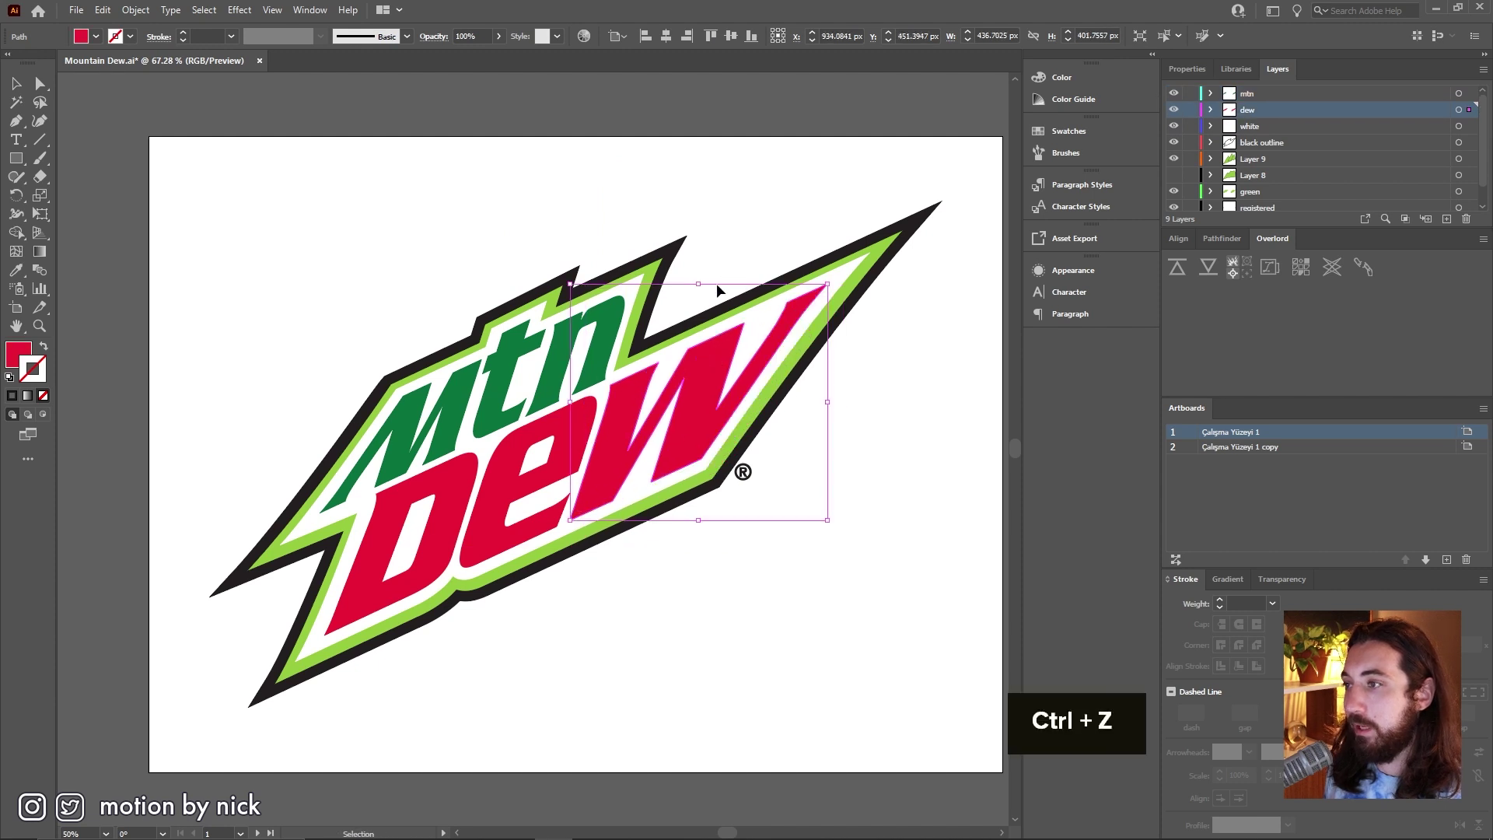
click(745, 242)
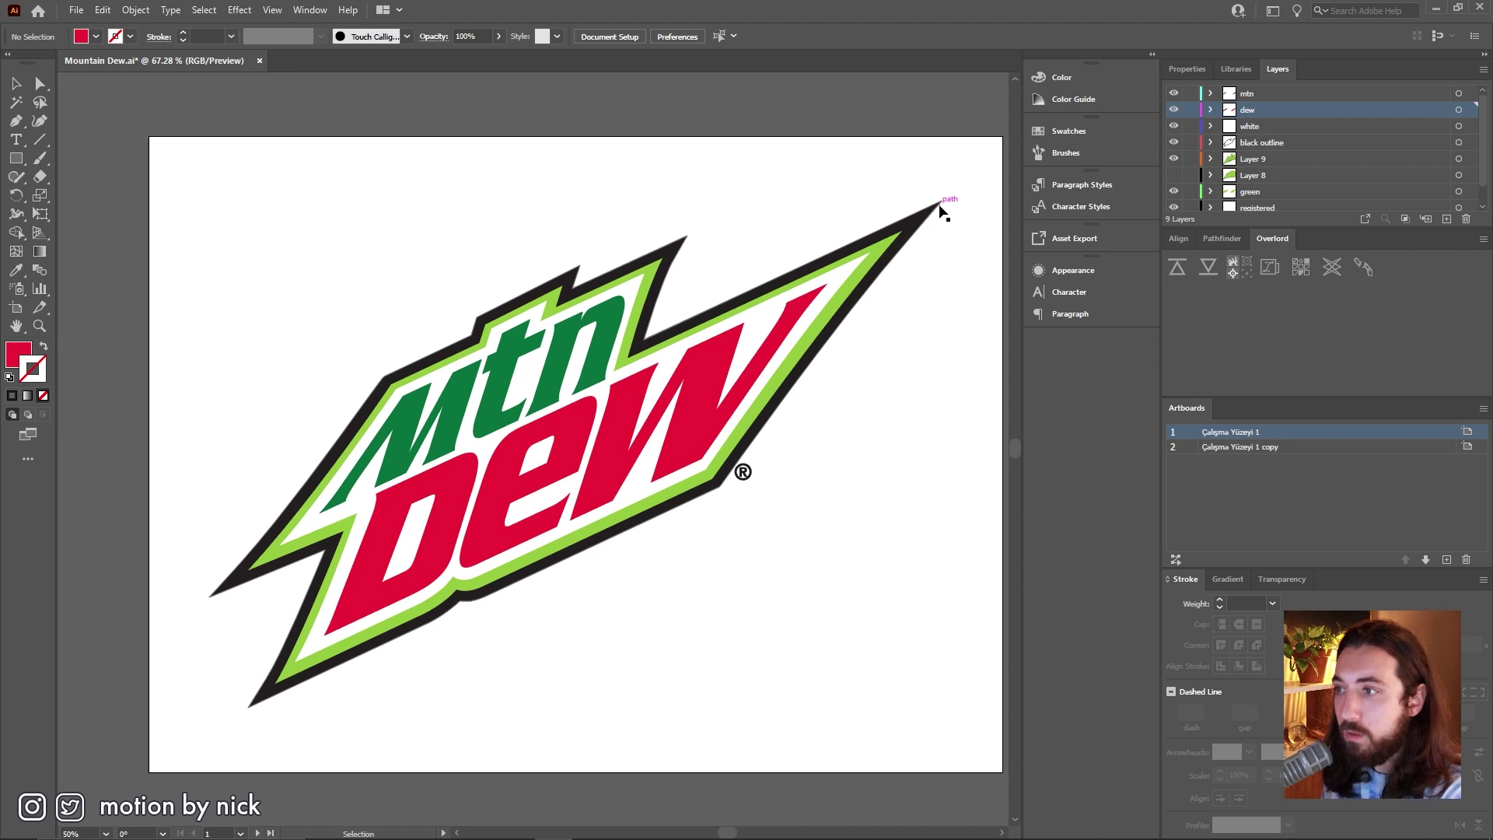
- On artboard 2, test-pull a mountain peak upward to preview the rise, then undo it
scroll(856, 248, right, 3)
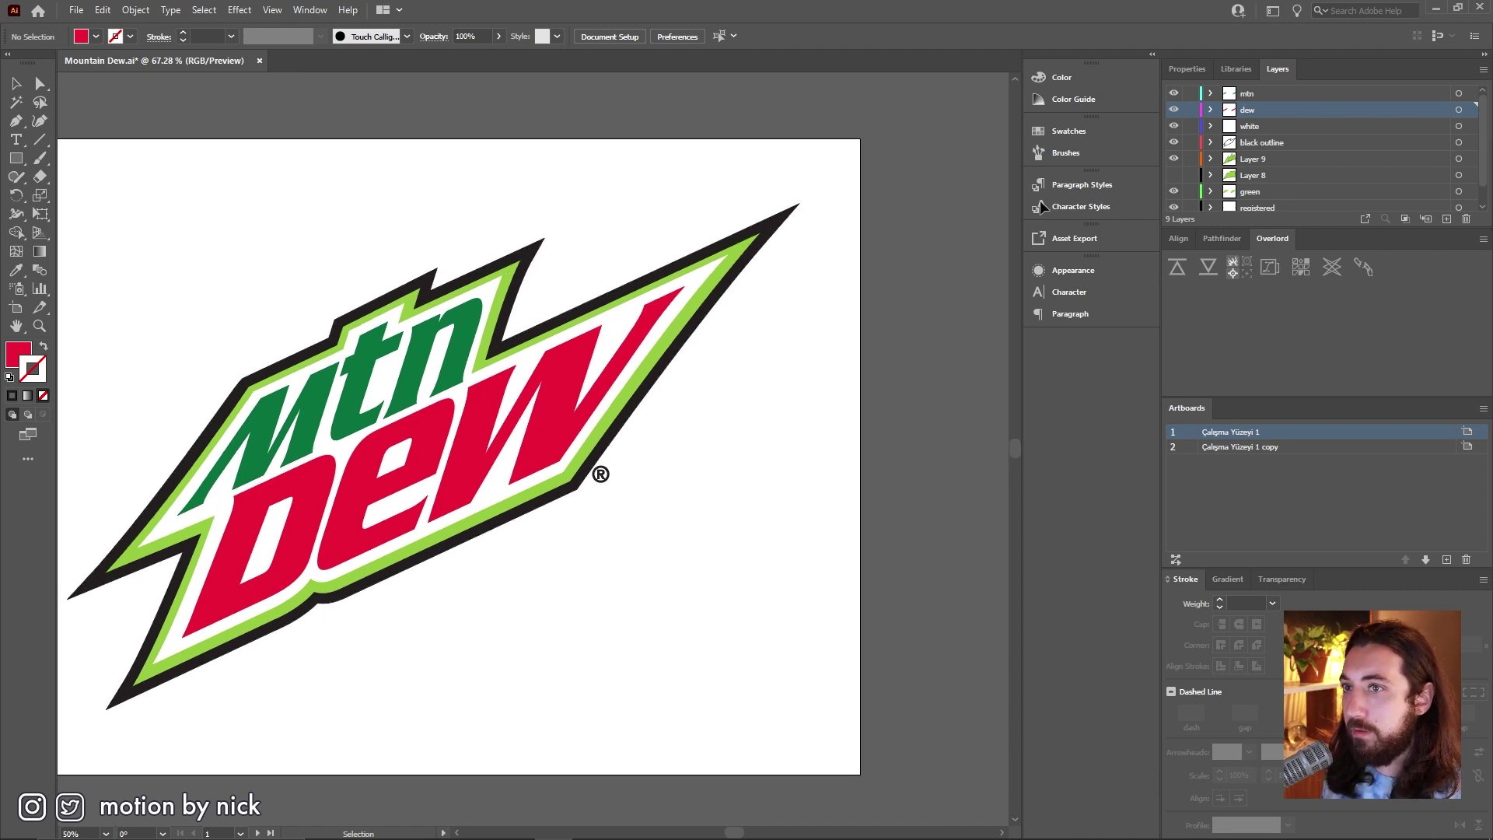
scroll(1264, 136, down, 1)
scroll(876, 273, right, 10)
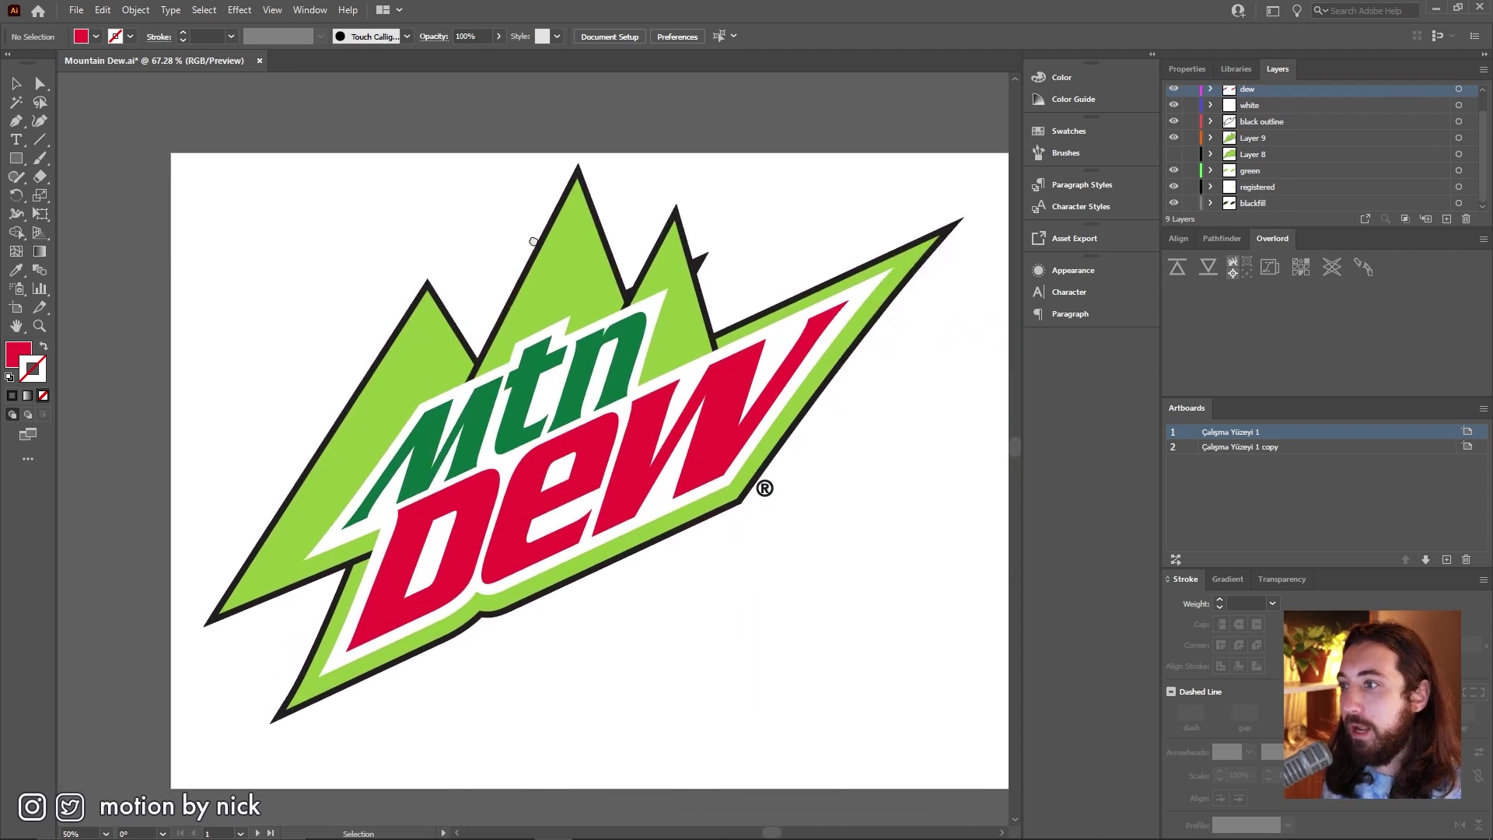
scroll(790, 236, left, 2)
scroll(790, 236, up, 1)
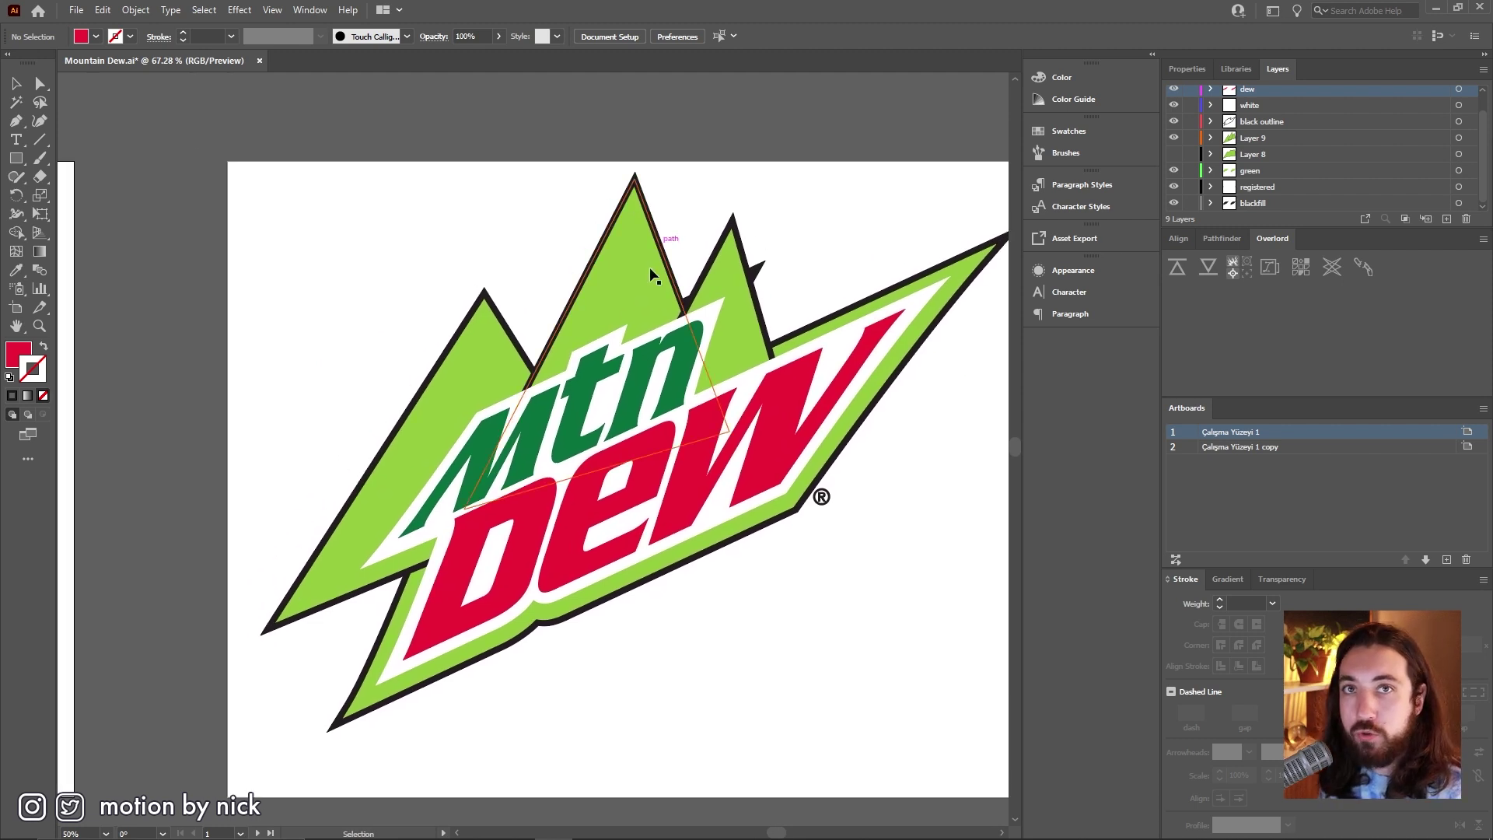
scroll(651, 224, up, 1)
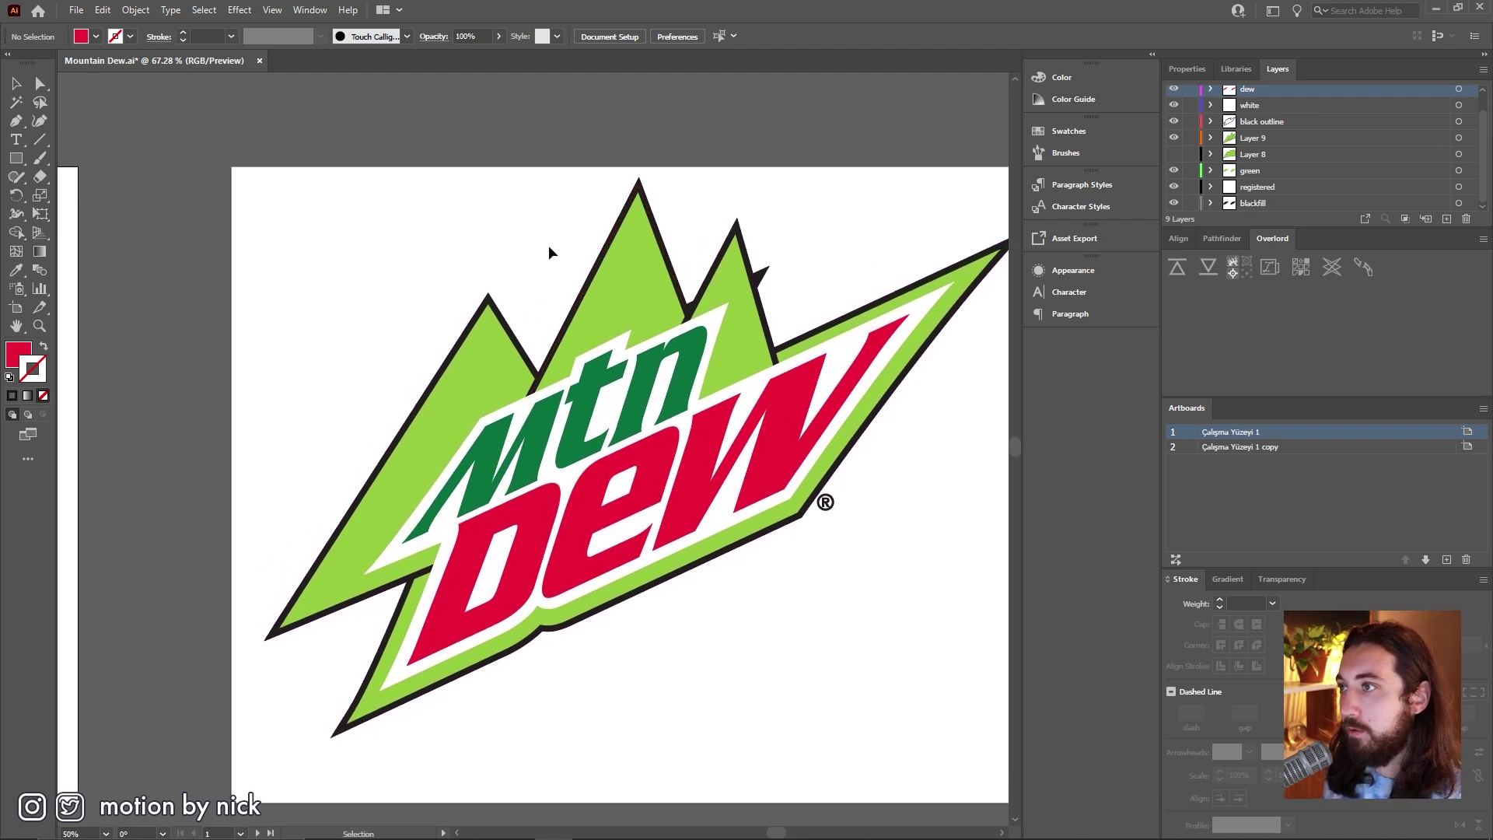
drag(636, 245, 661, 183)
key(ctrl+z)
click(816, 233)
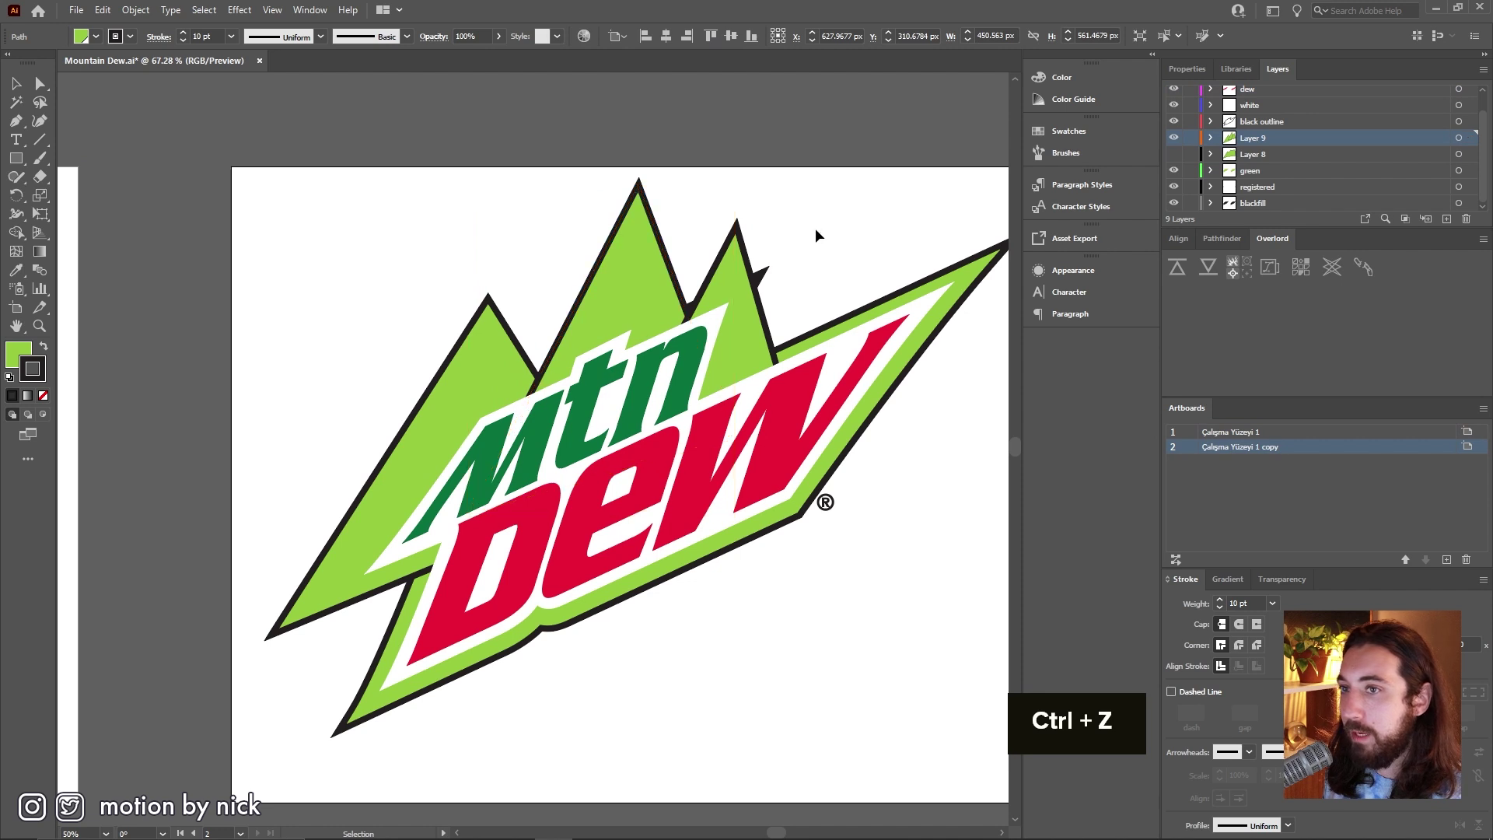
drag(817, 233, 762, 214)
- Select the mtn letters on artboard 2 and push them into After Effects with Overlord
scroll(801, 218, right, 2)
scroll(801, 218, up, 1)
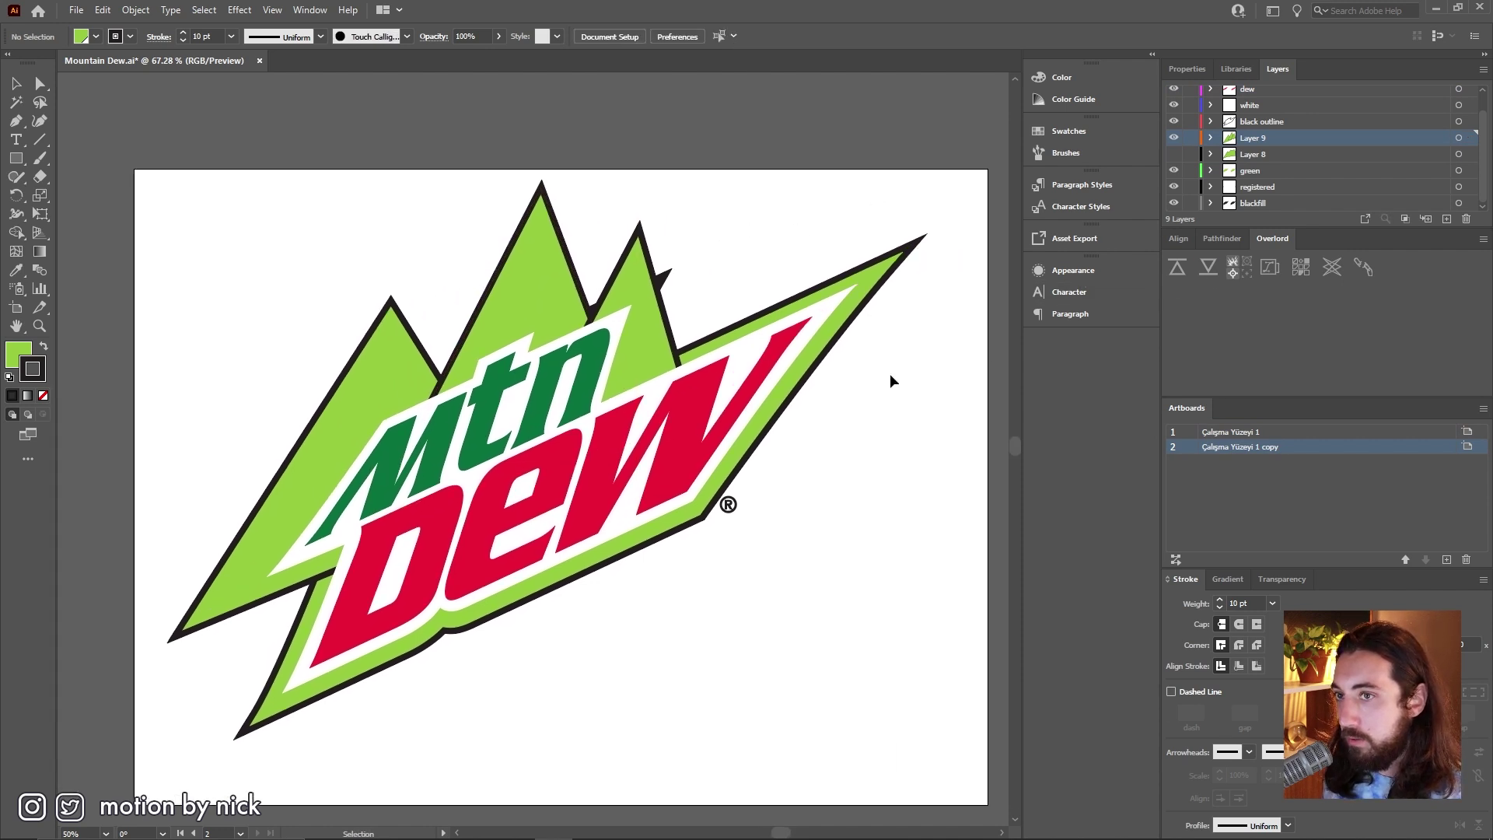
scroll(892, 381, down, 1)
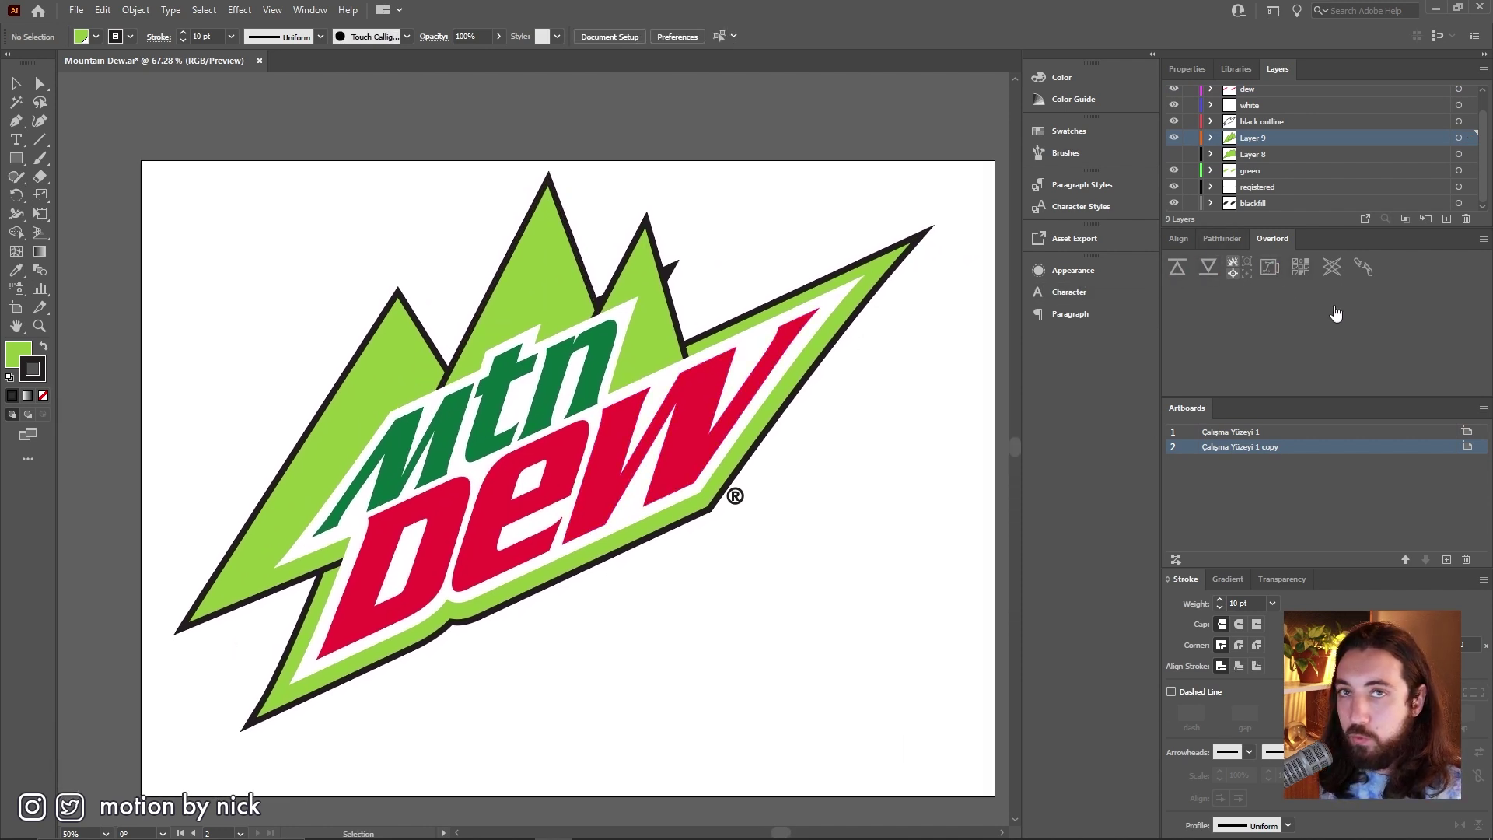
scroll(676, 257, left, 1)
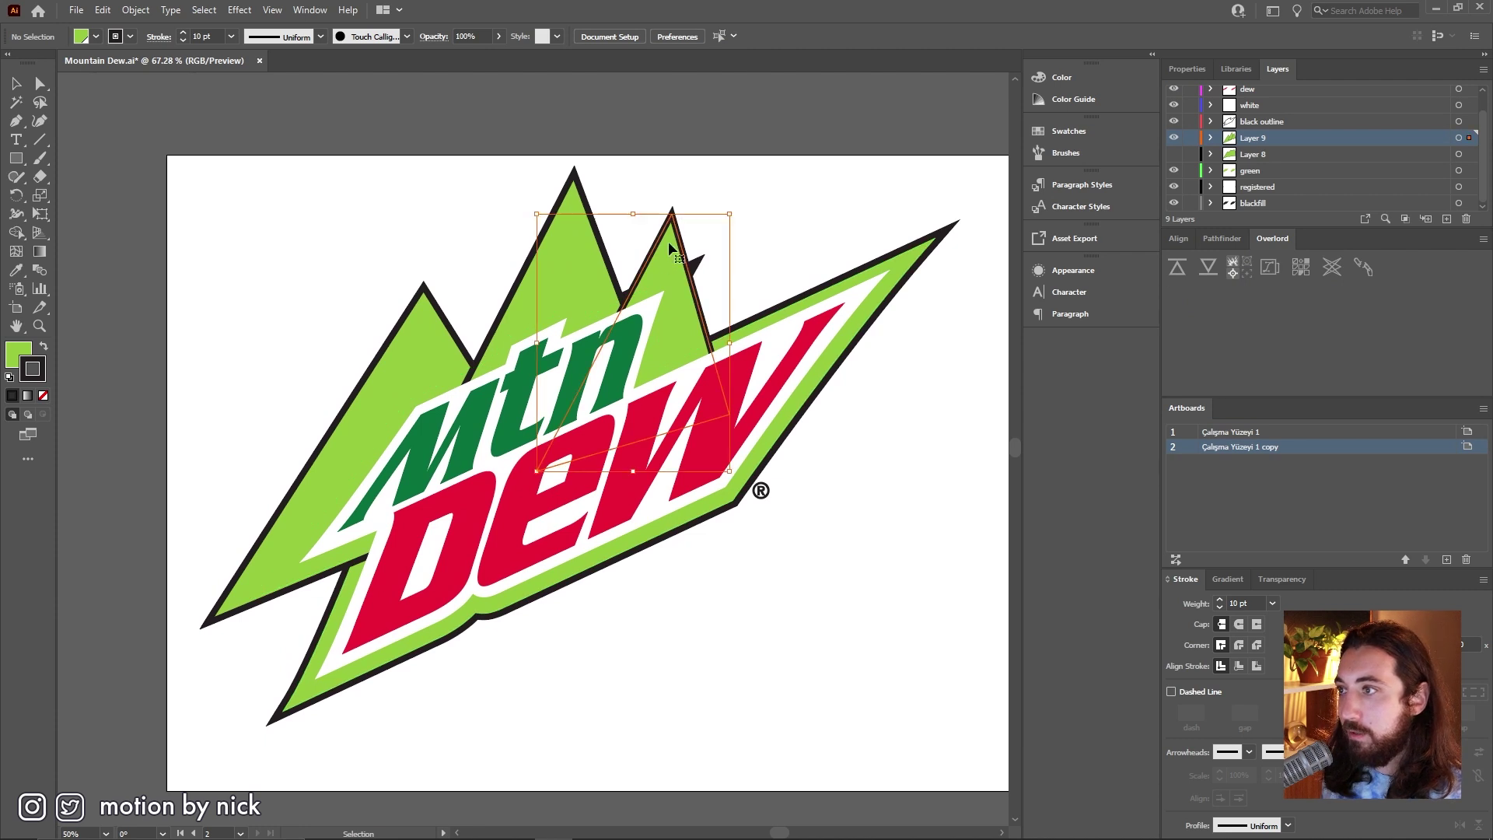
click(459, 272)
click(490, 420)
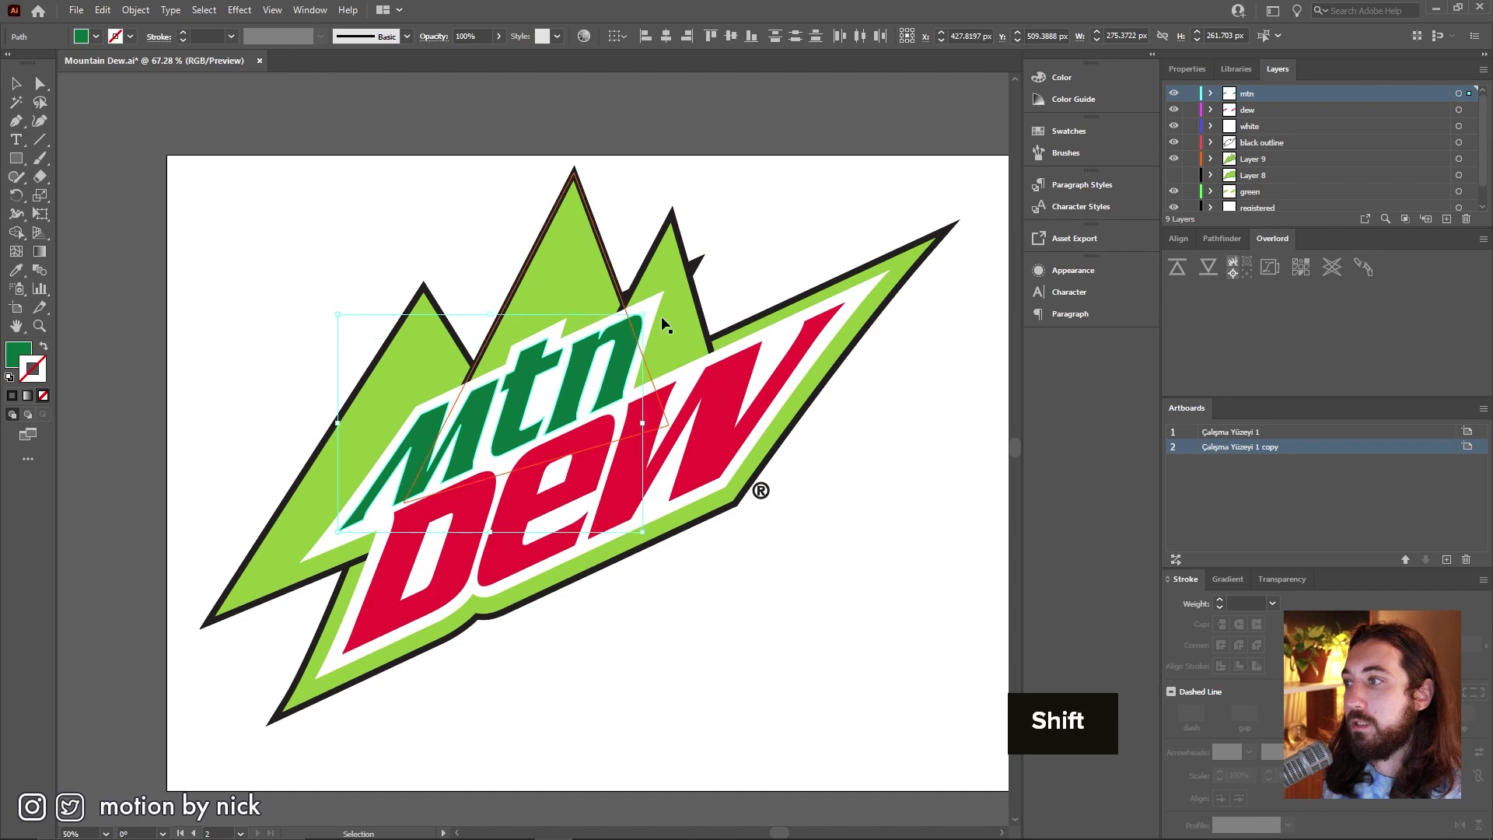
shift+click(1210, 269)
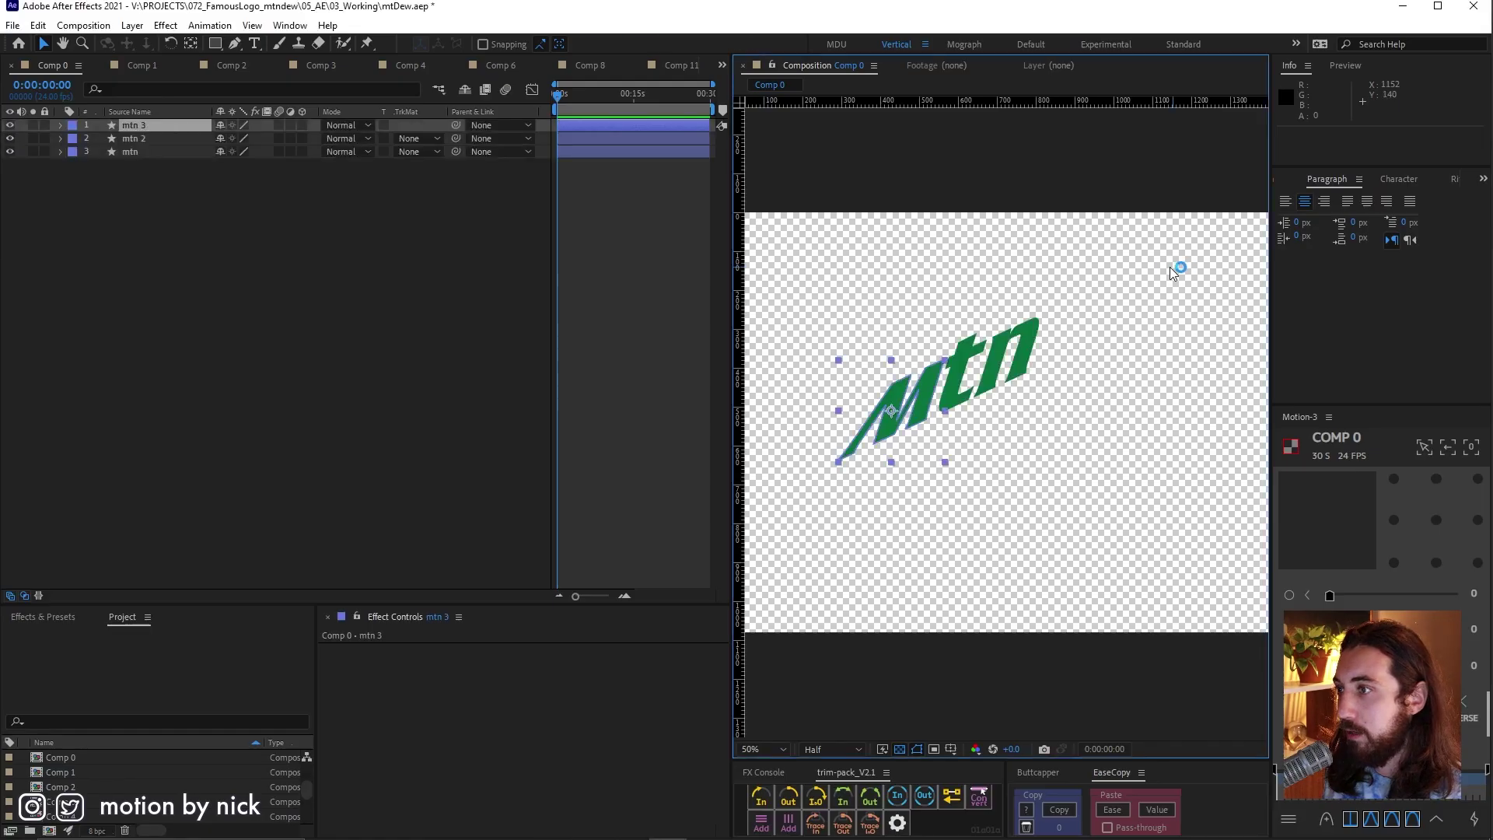
- Move the M up-left away from tn, then preview Comp 1's white split-shape animation
drag(914, 381, 861, 307)
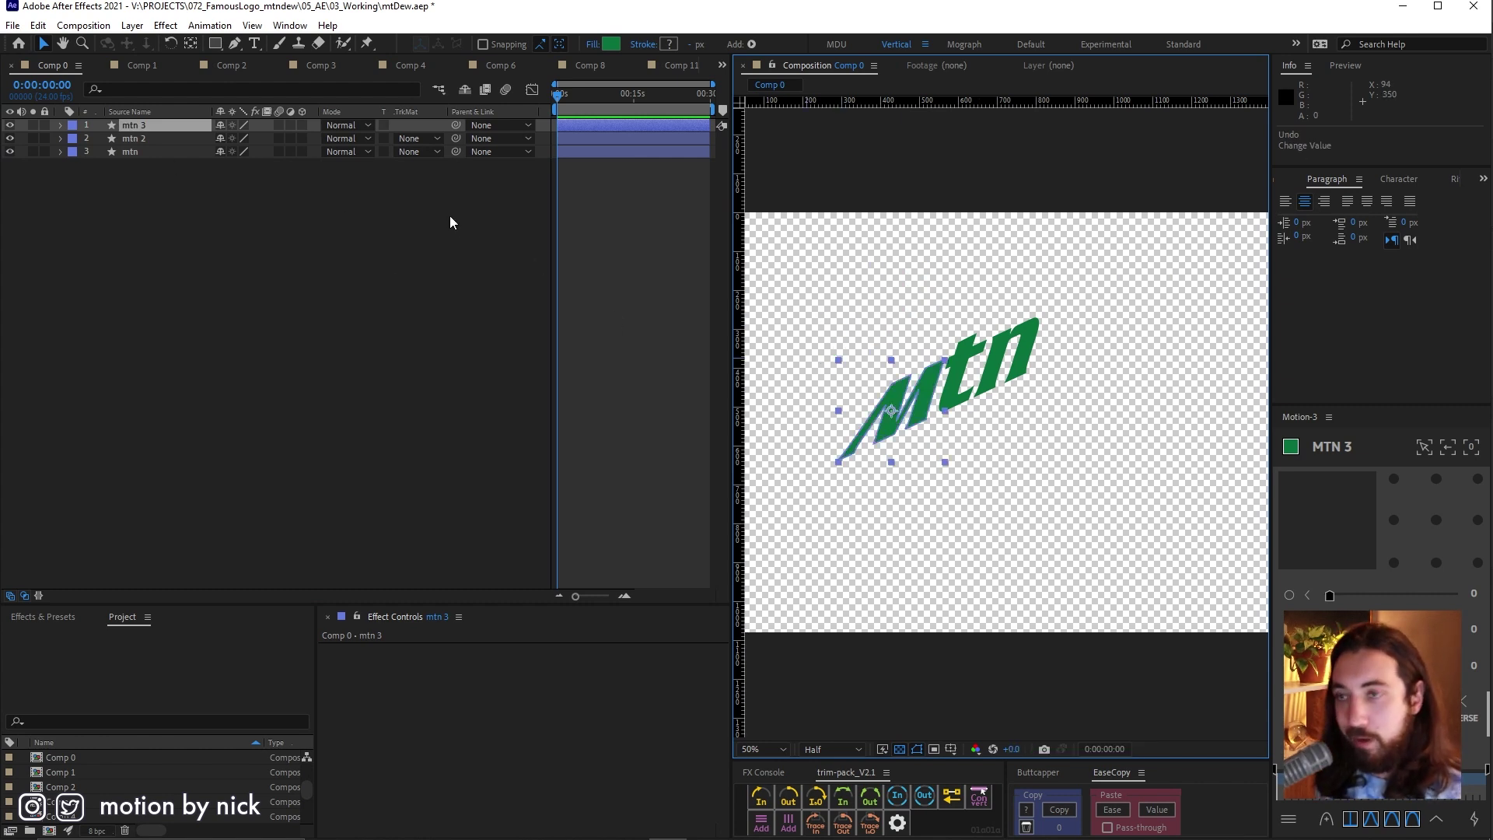
key(shift+period)
key(space)
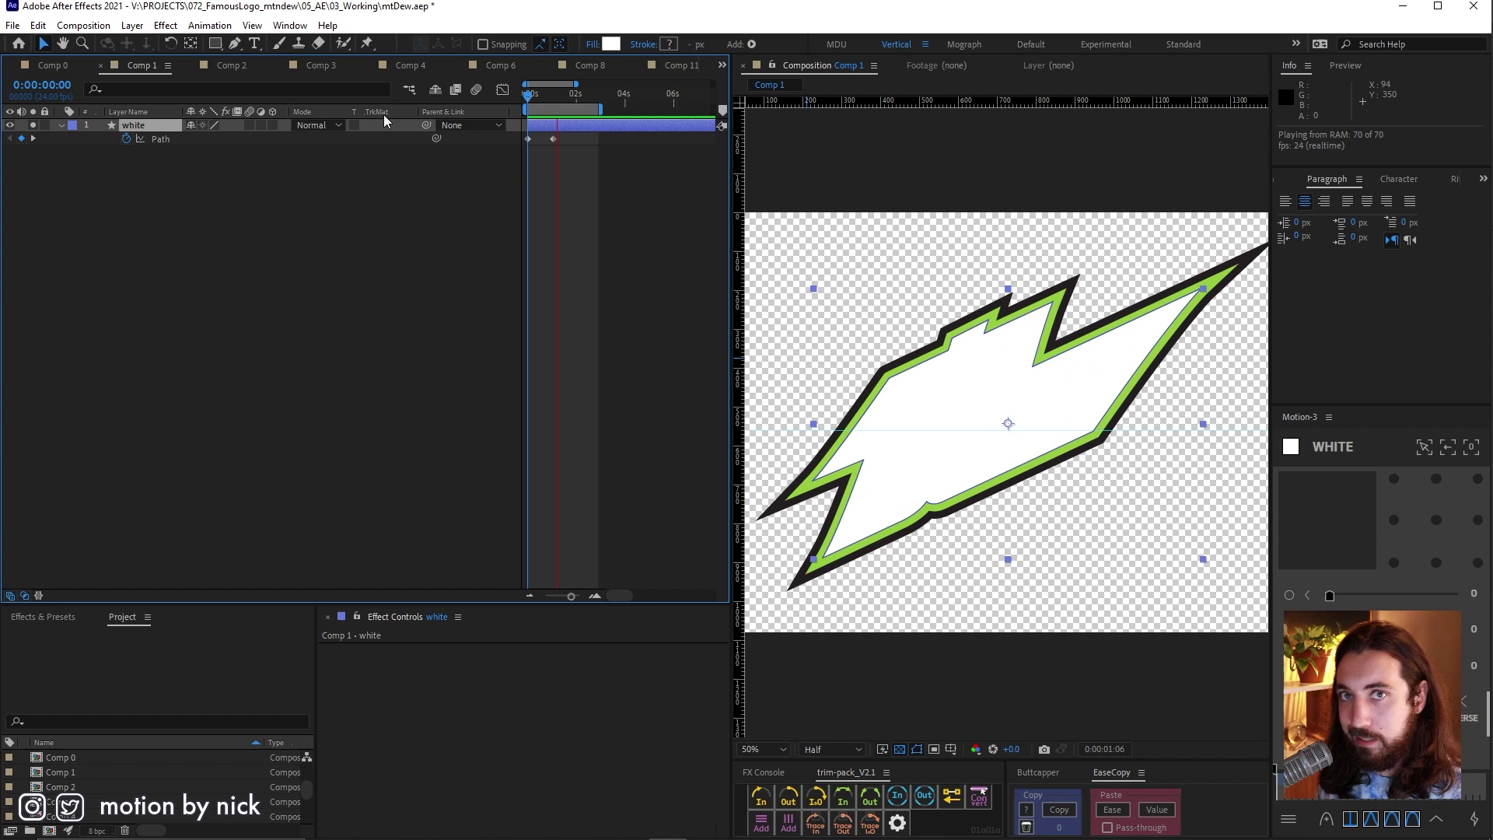
- Preview Comp 2, Comp 3 and Comp 4 in turn, ending on the full assembled logo
click(245, 70)
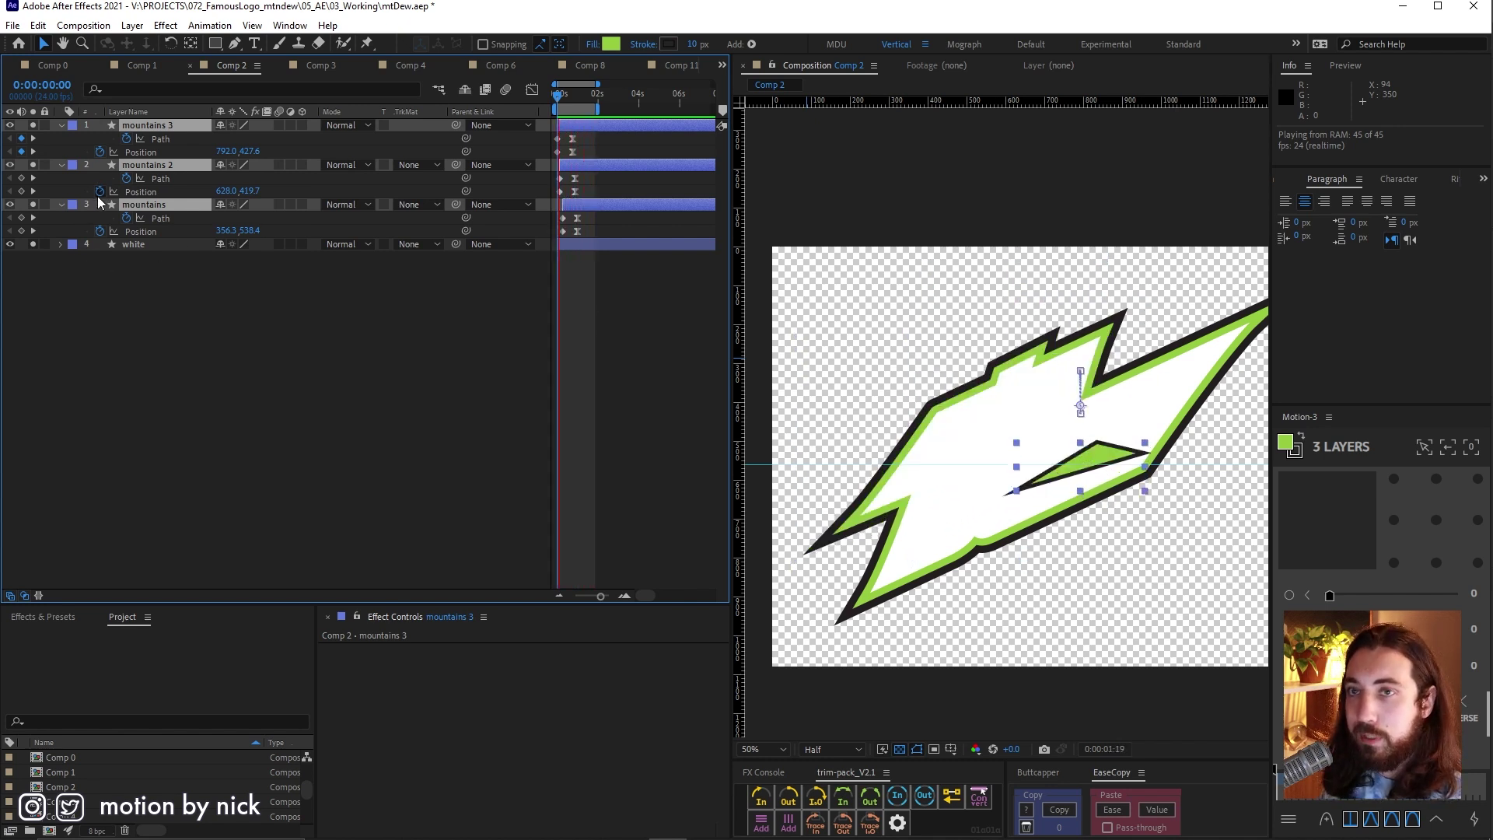
click(313, 65)
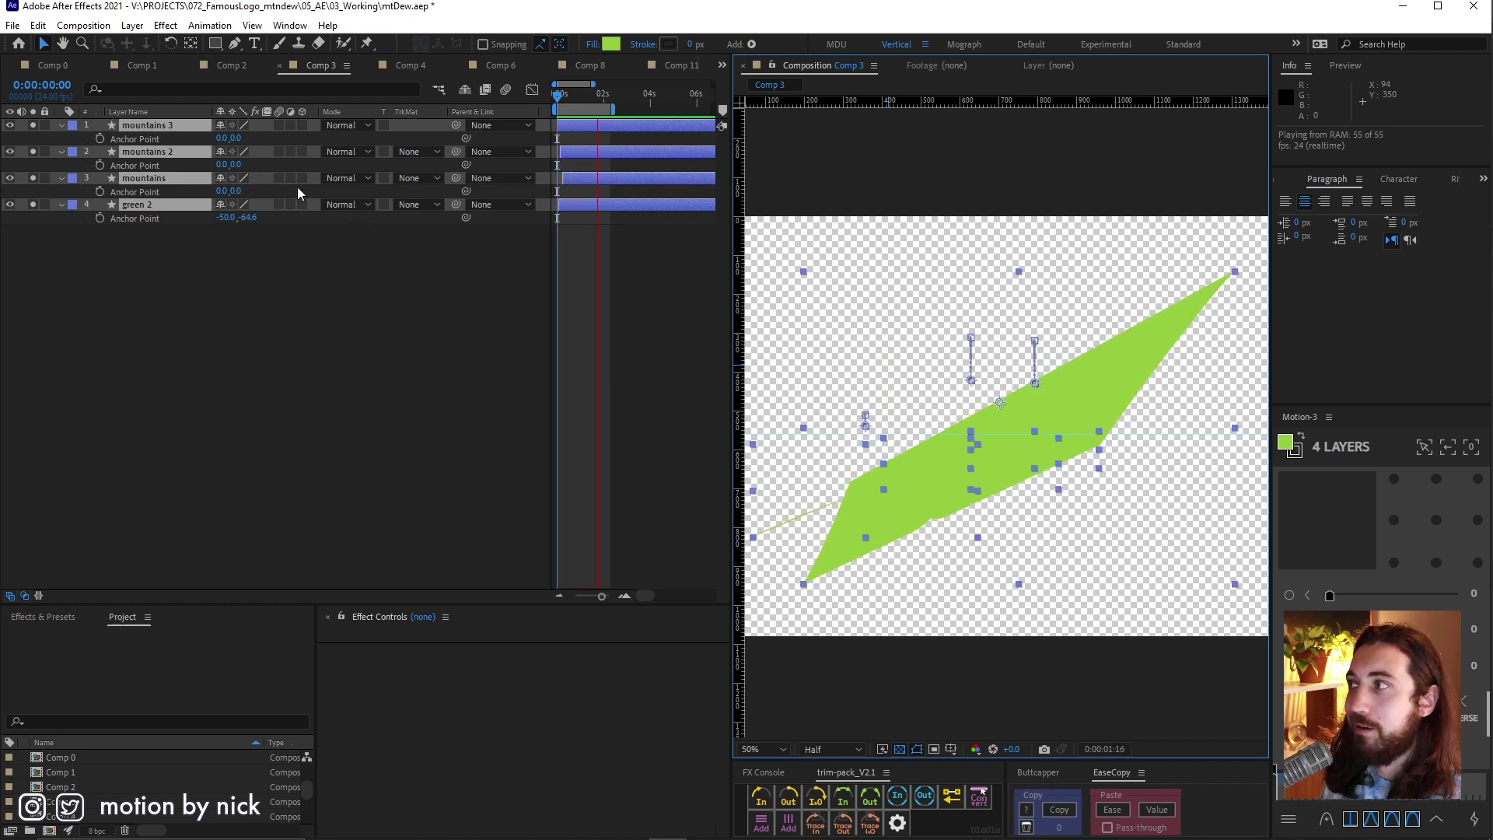
click(406, 67)
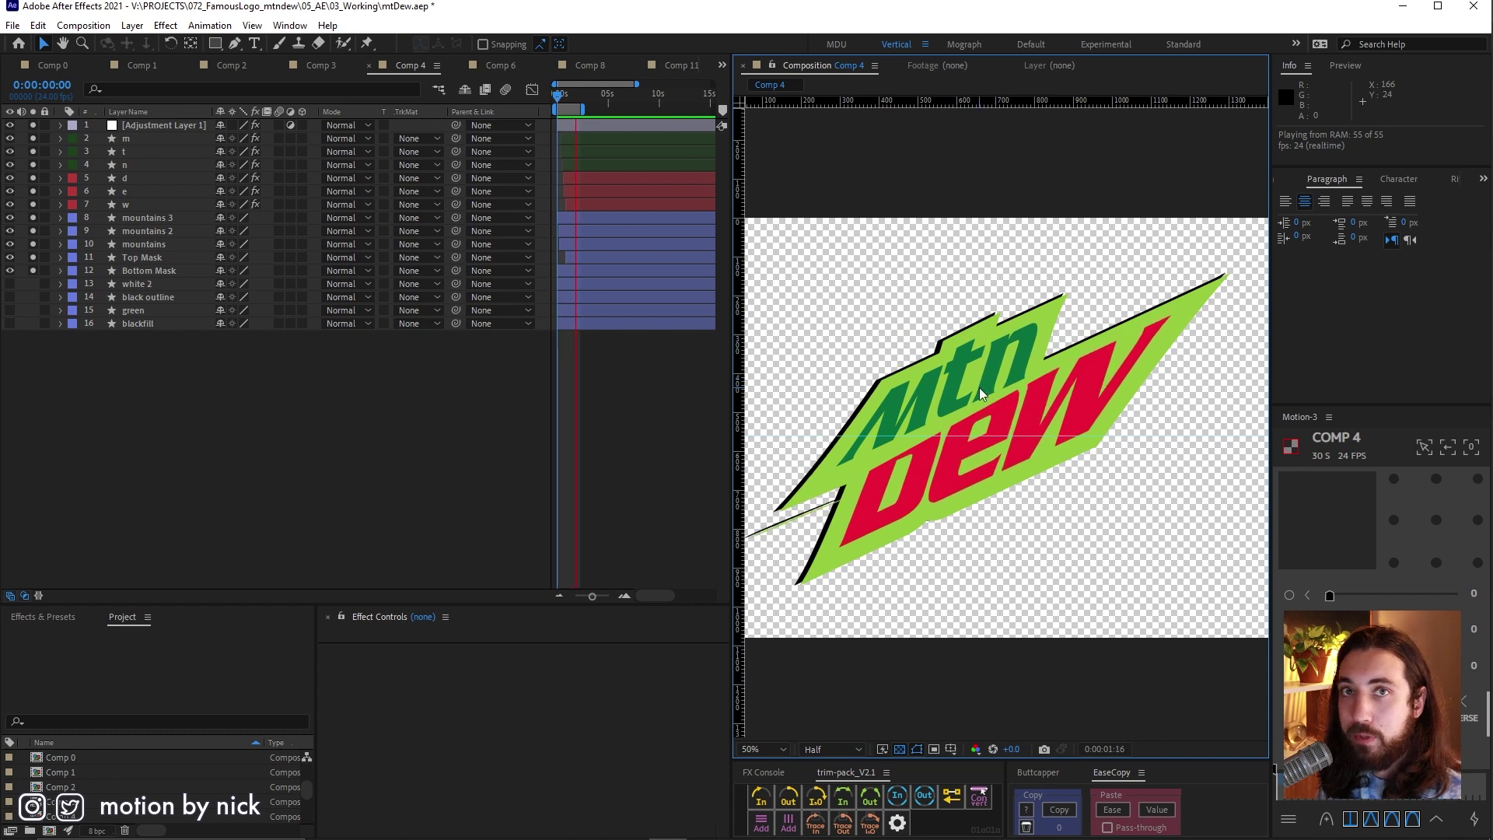
- Push the adjustment layer's Drop Shadow distance to about 22, then preview Comp 6
click(147, 126)
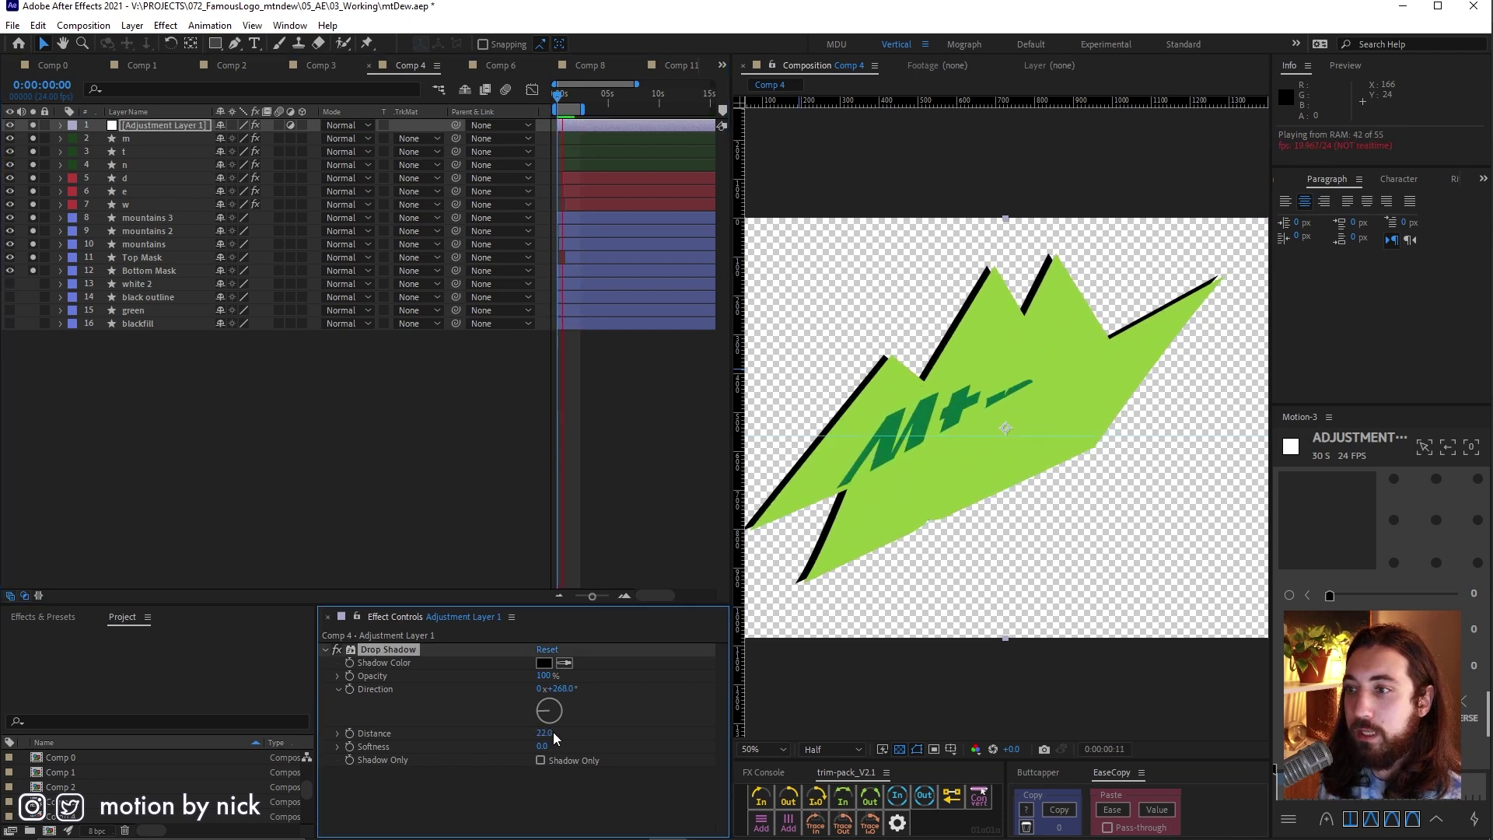
drag(546, 732, 552, 732)
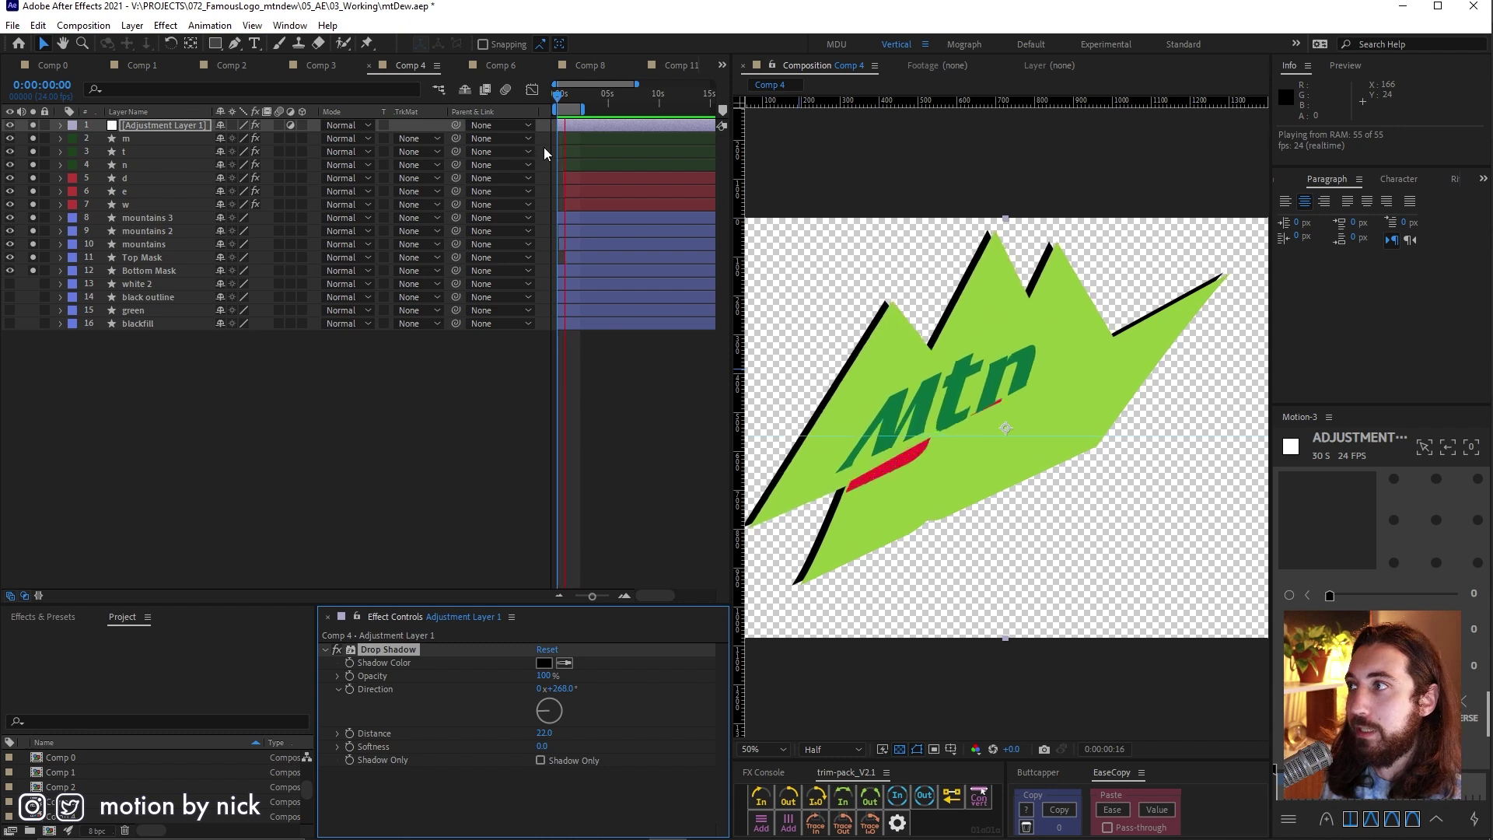
click(500, 66)
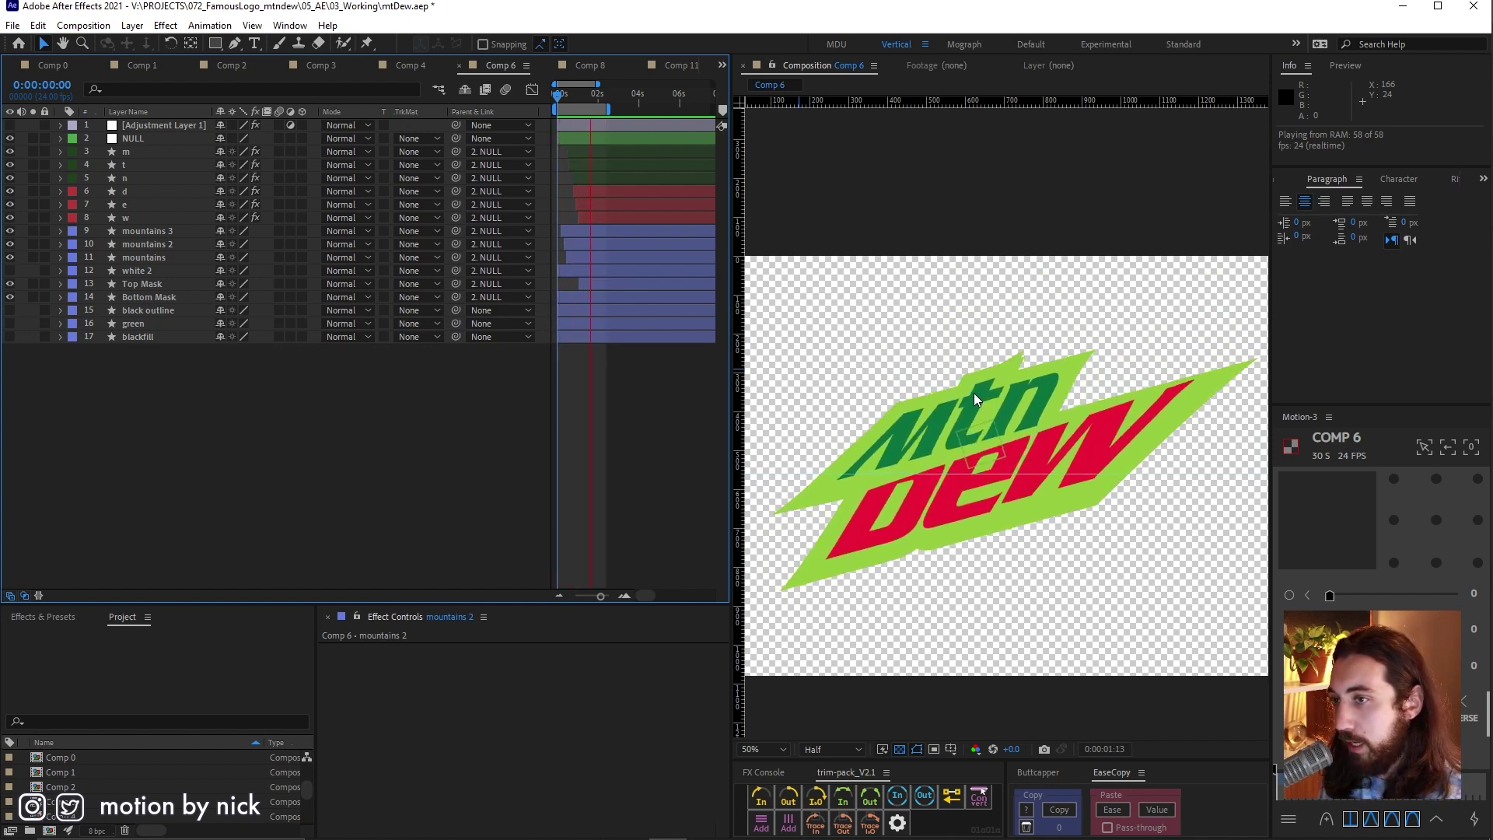
- Replay Comp 6 with the mountains and mountains 2 layers selected, then preview Comp 11
key(space)
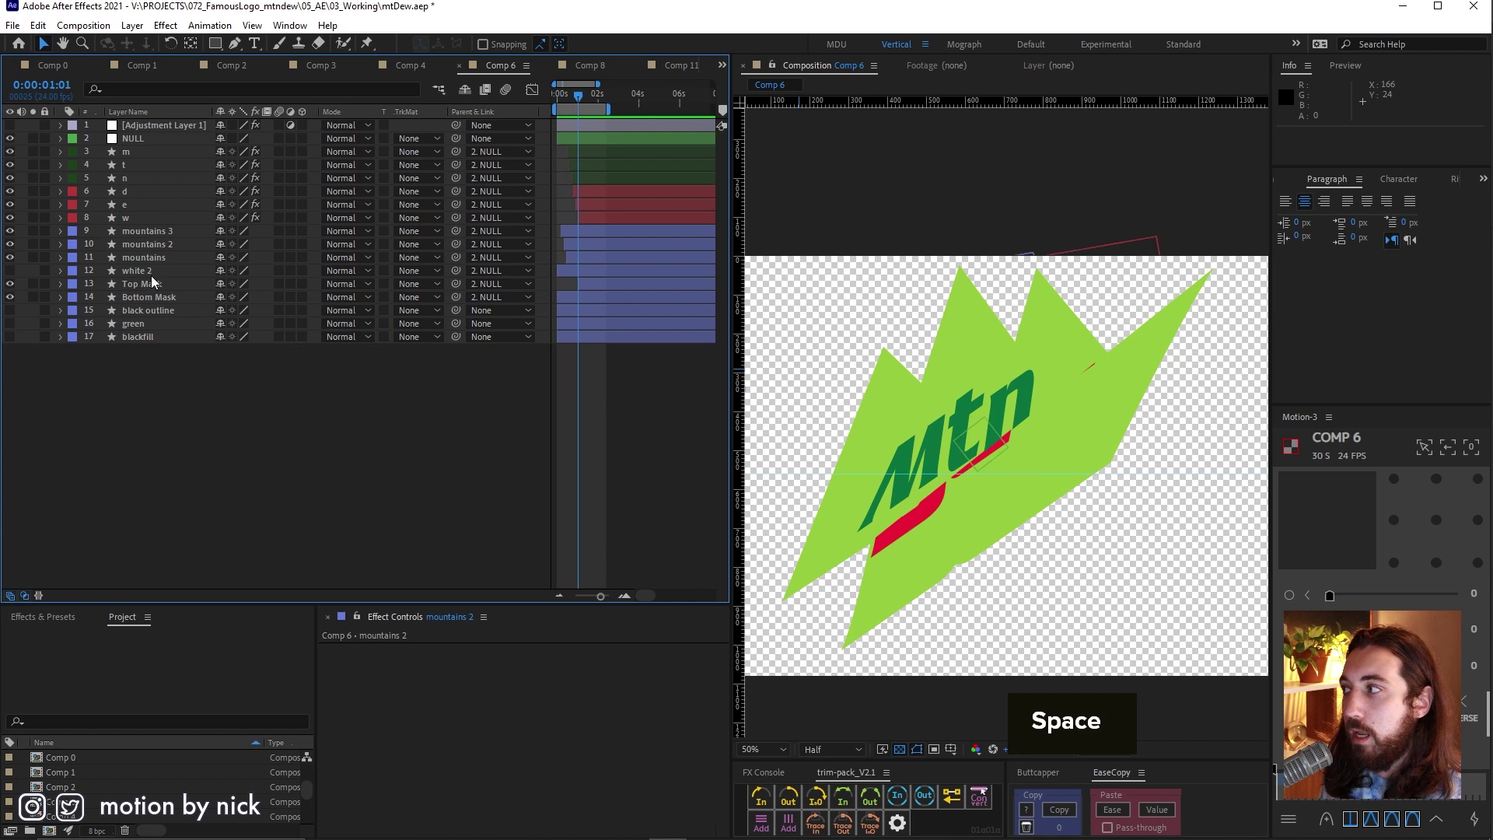
click(154, 255)
click(157, 245)
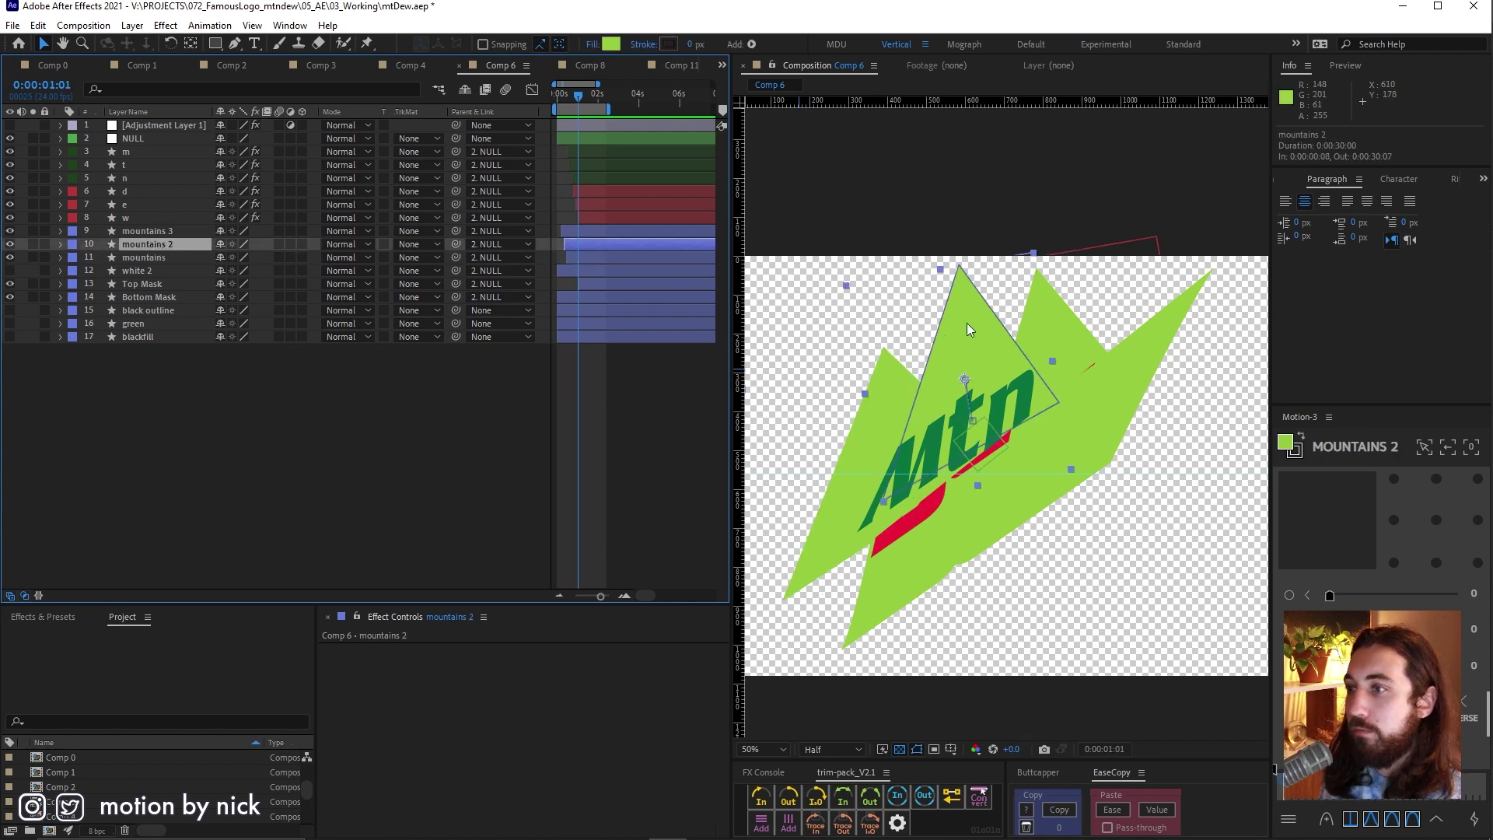
key(space)
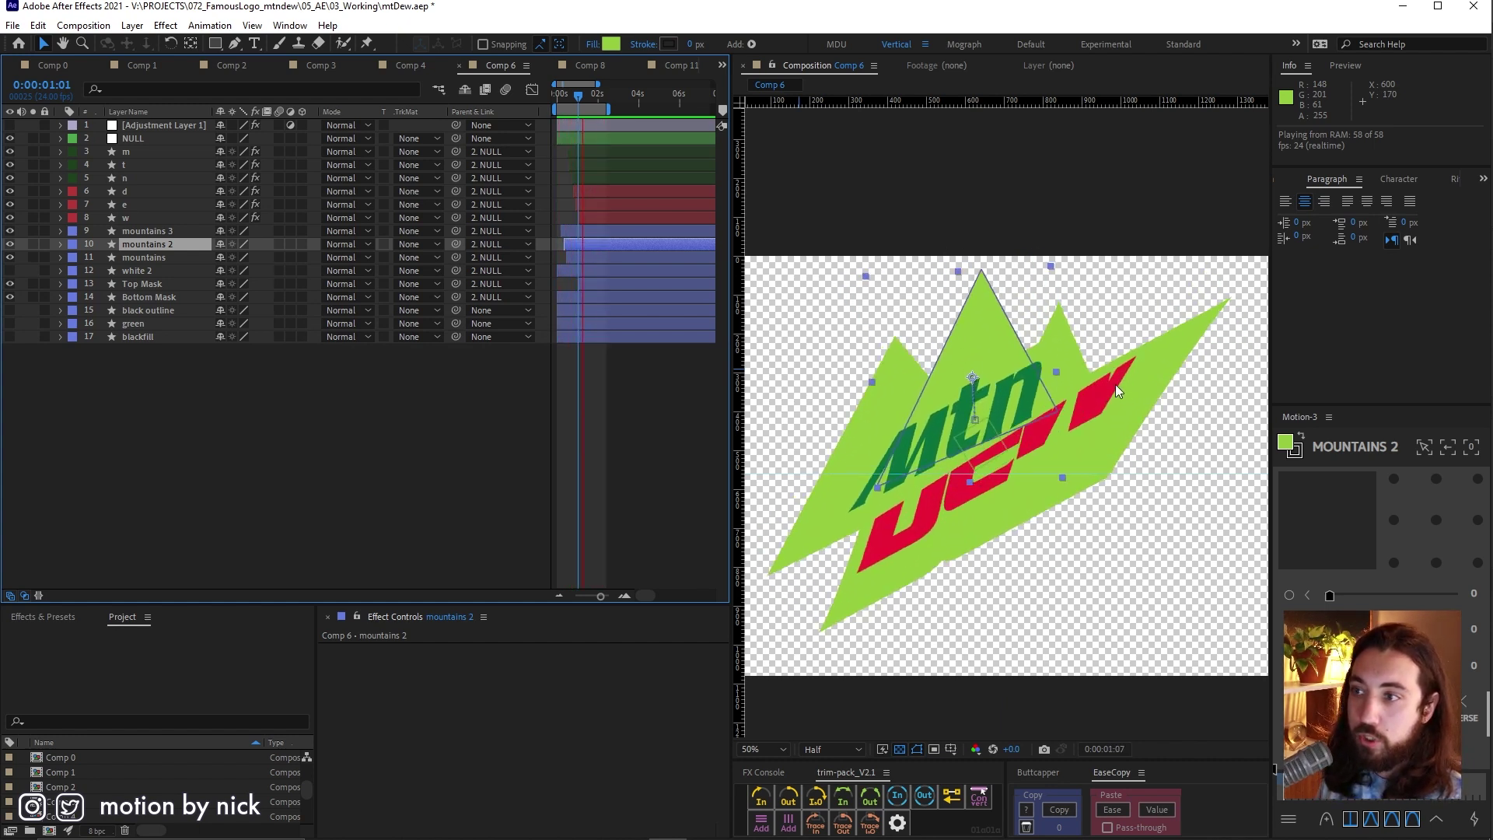
click(595, 67)
key(space)
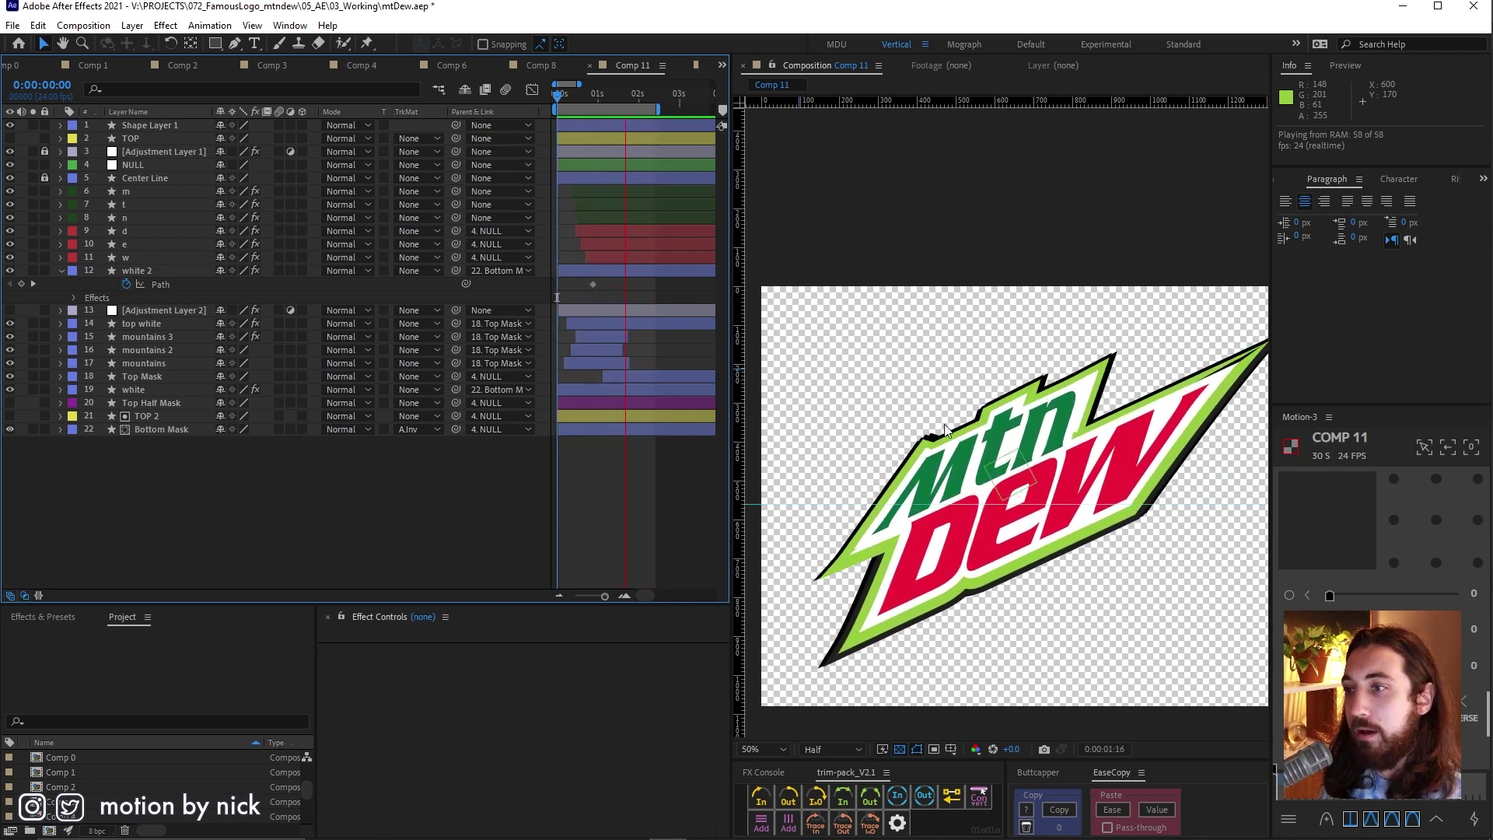
drag(588, 99, 608, 100)
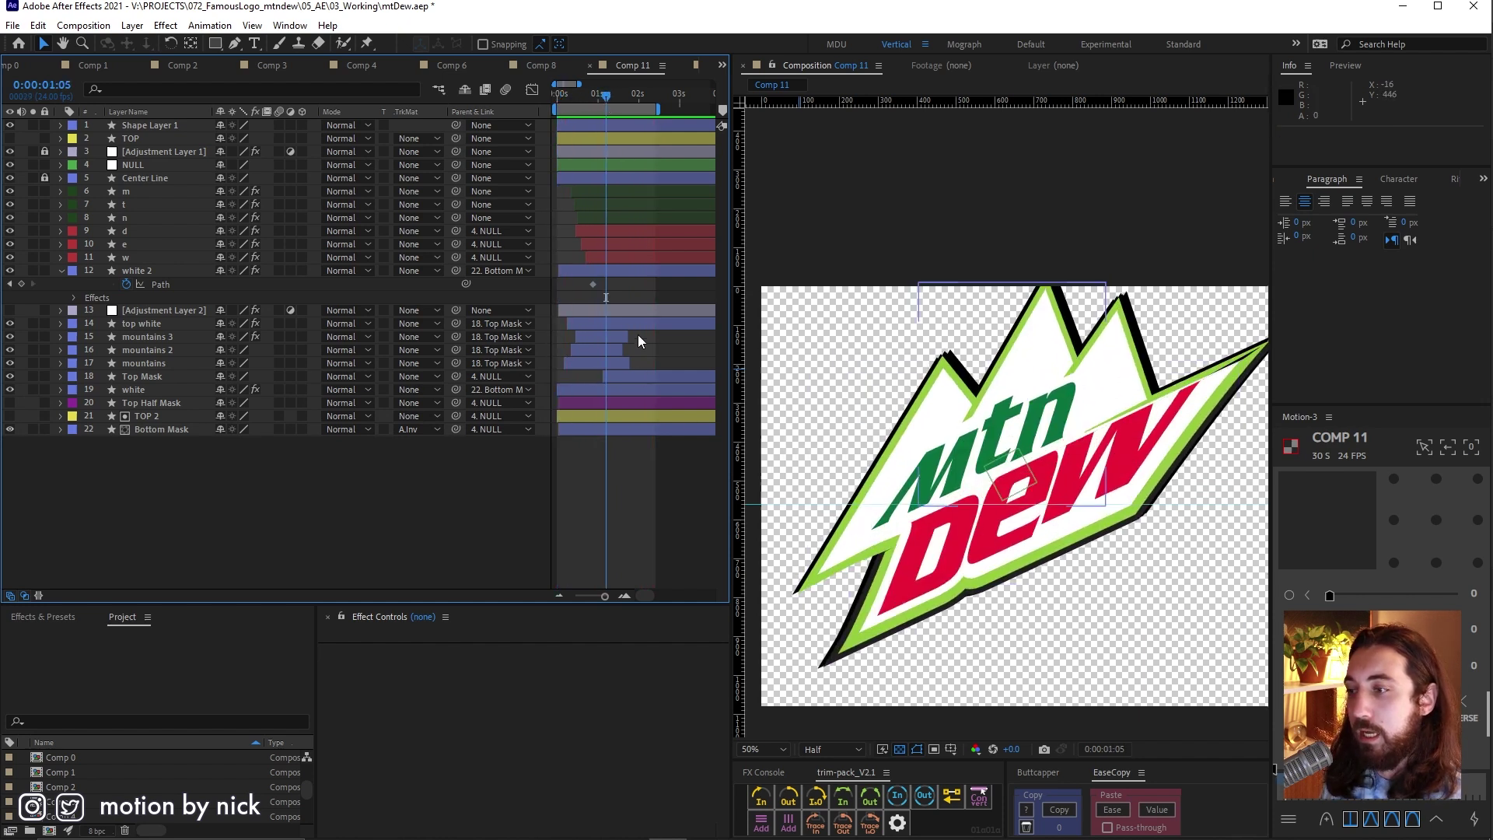
click(605, 336)
click(604, 350)
click(605, 363)
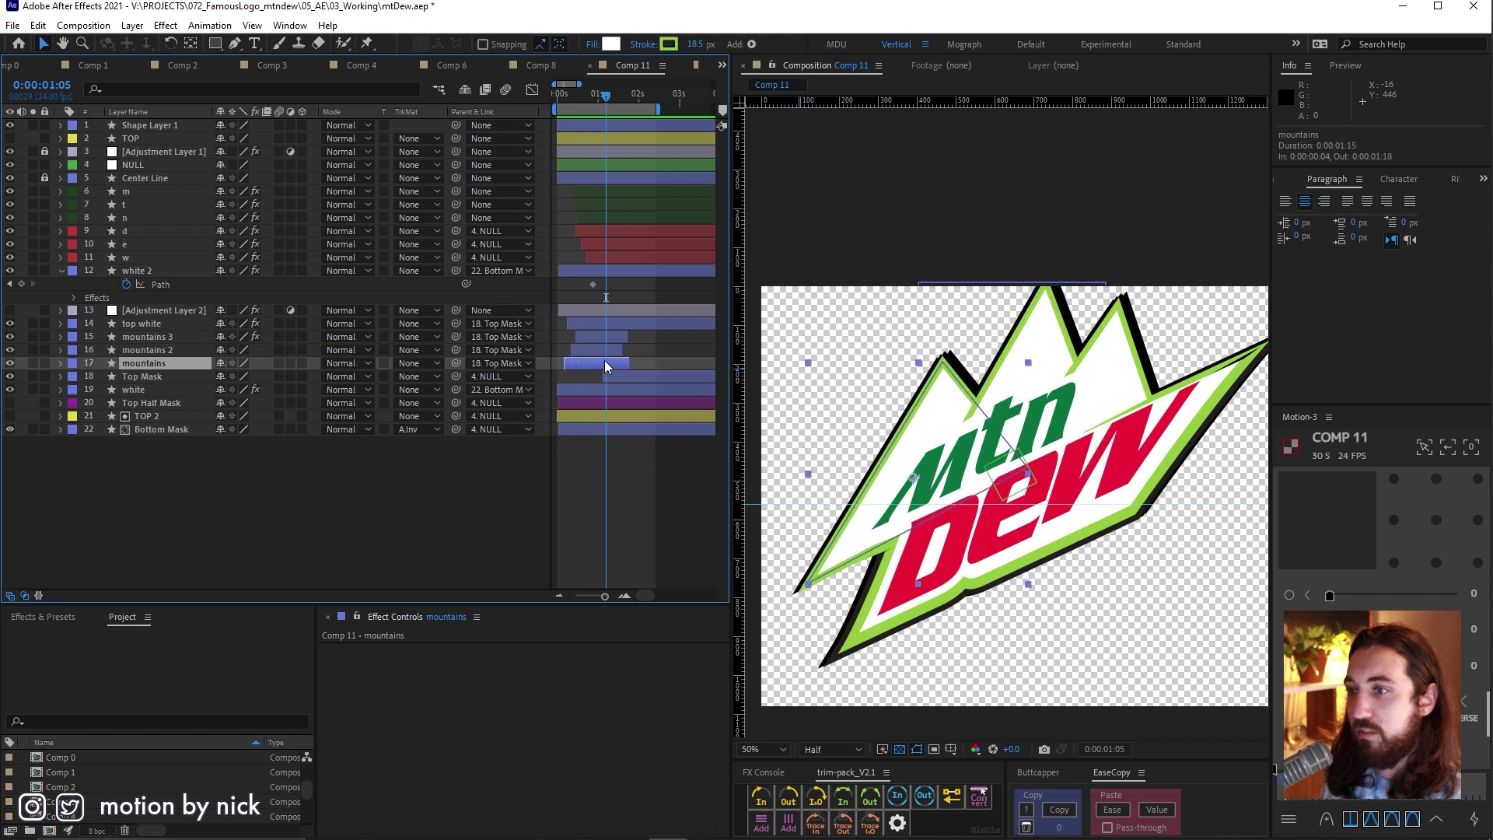
key(space)
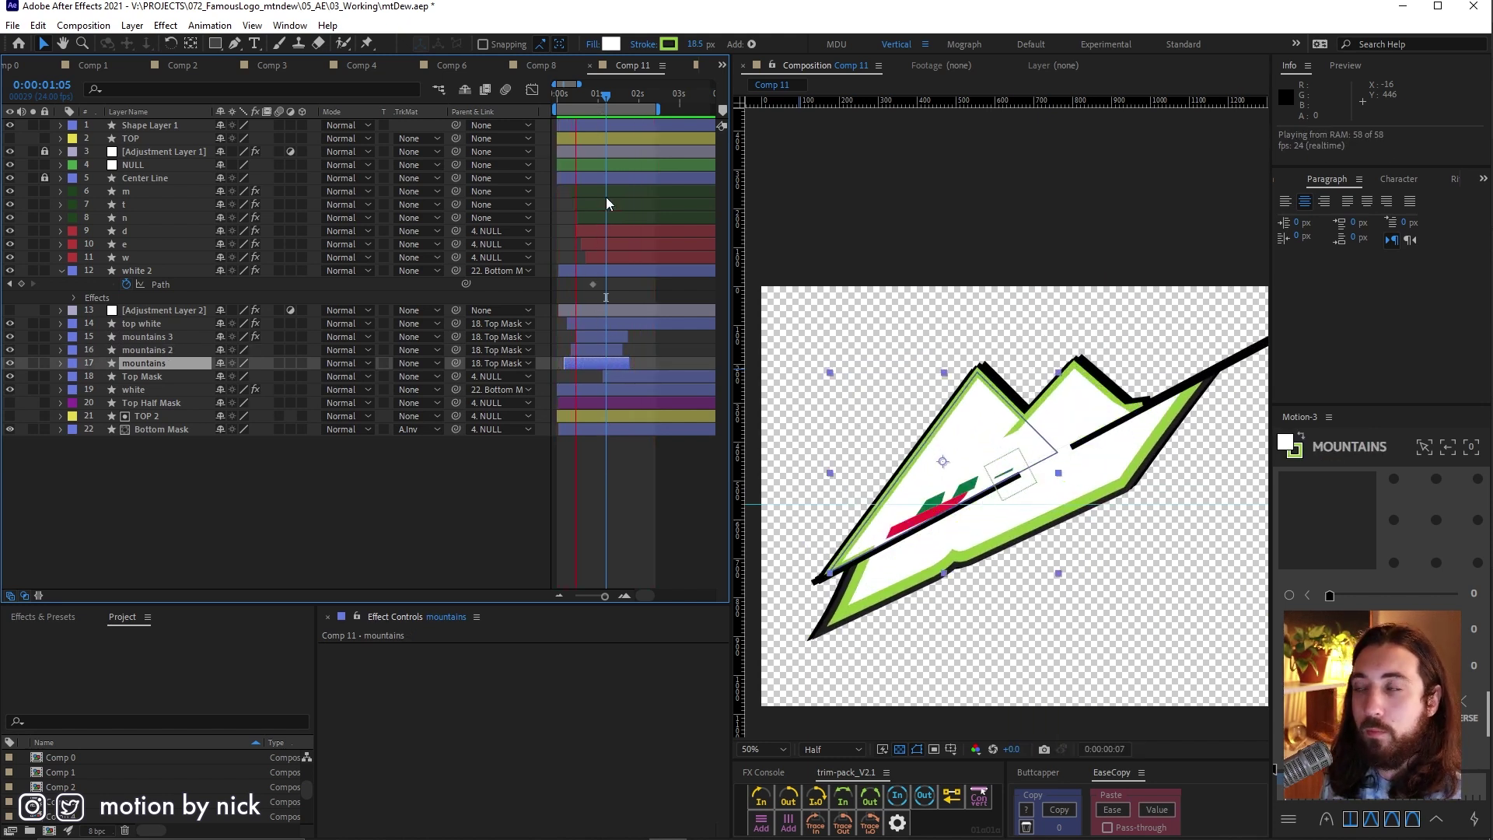
click(595, 95)
mouse_move(604, 91)
mouse_down()
mouse_move(634, 95)
mouse_move(601, 99)
mouse_up()
scroll(1032, 387, up, 2)
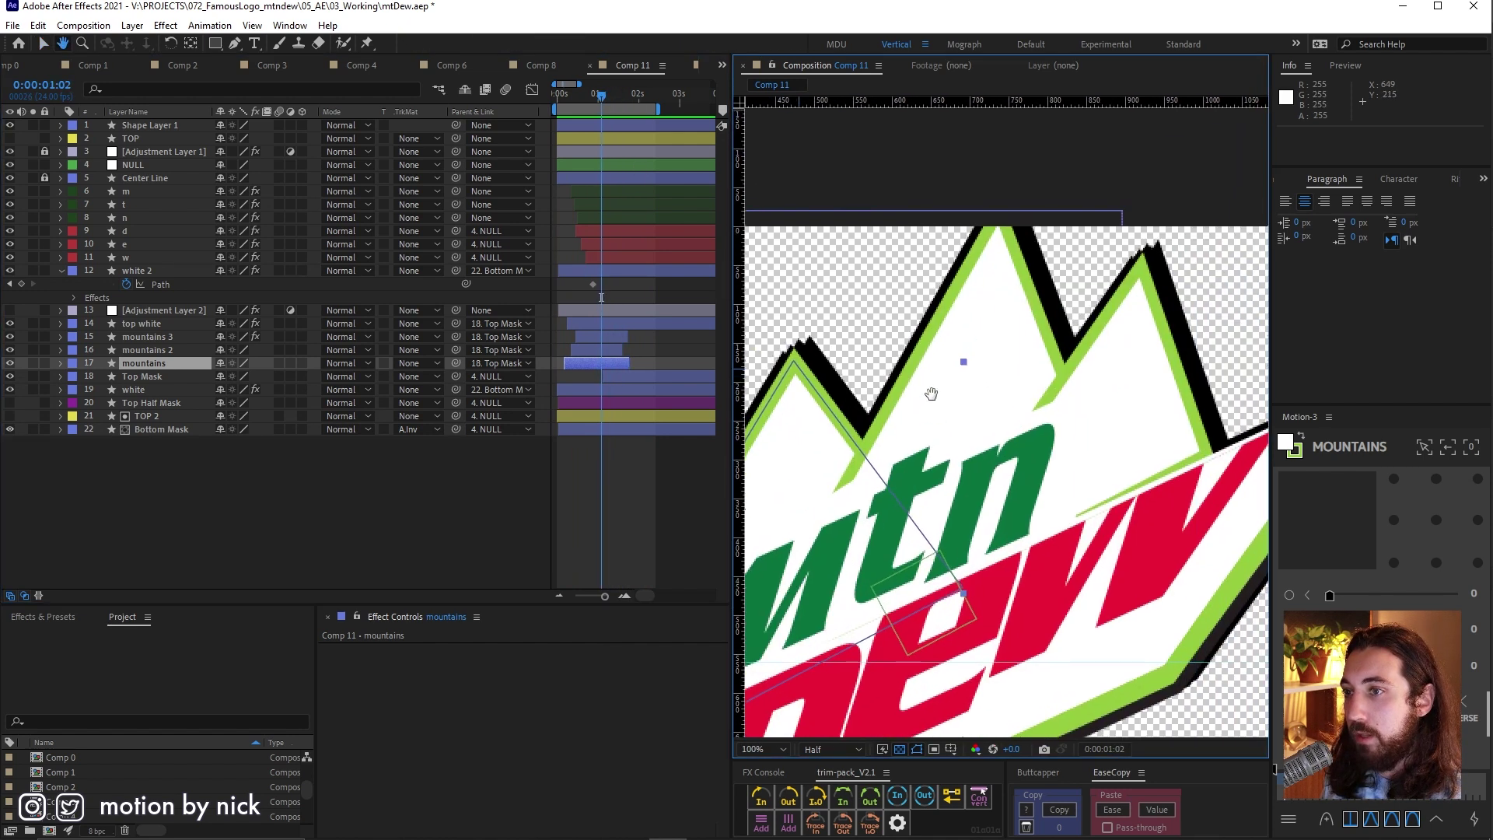
click(600, 349)
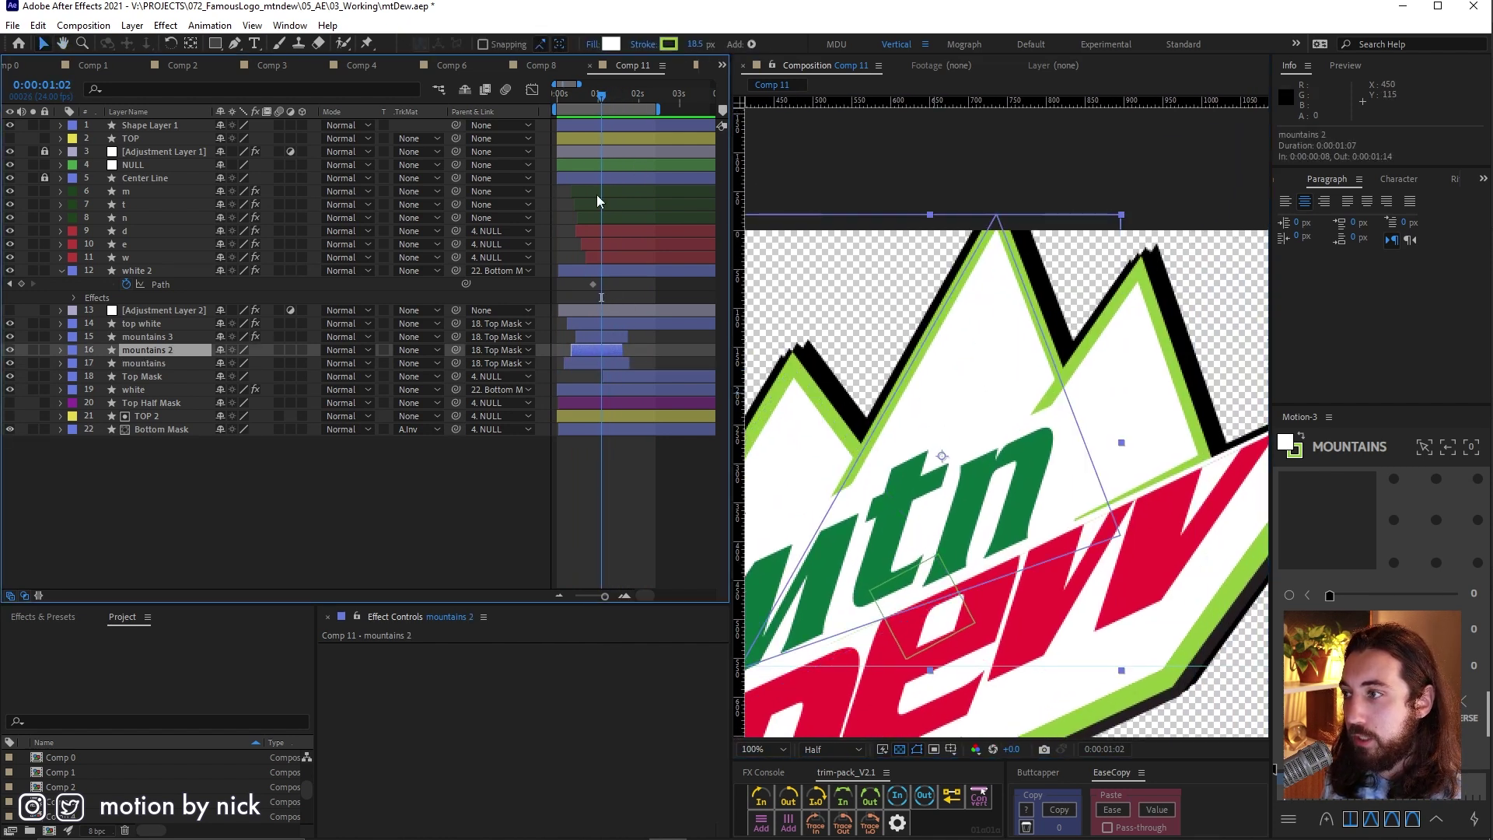
click(608, 96)
drag(610, 96, 613, 114)
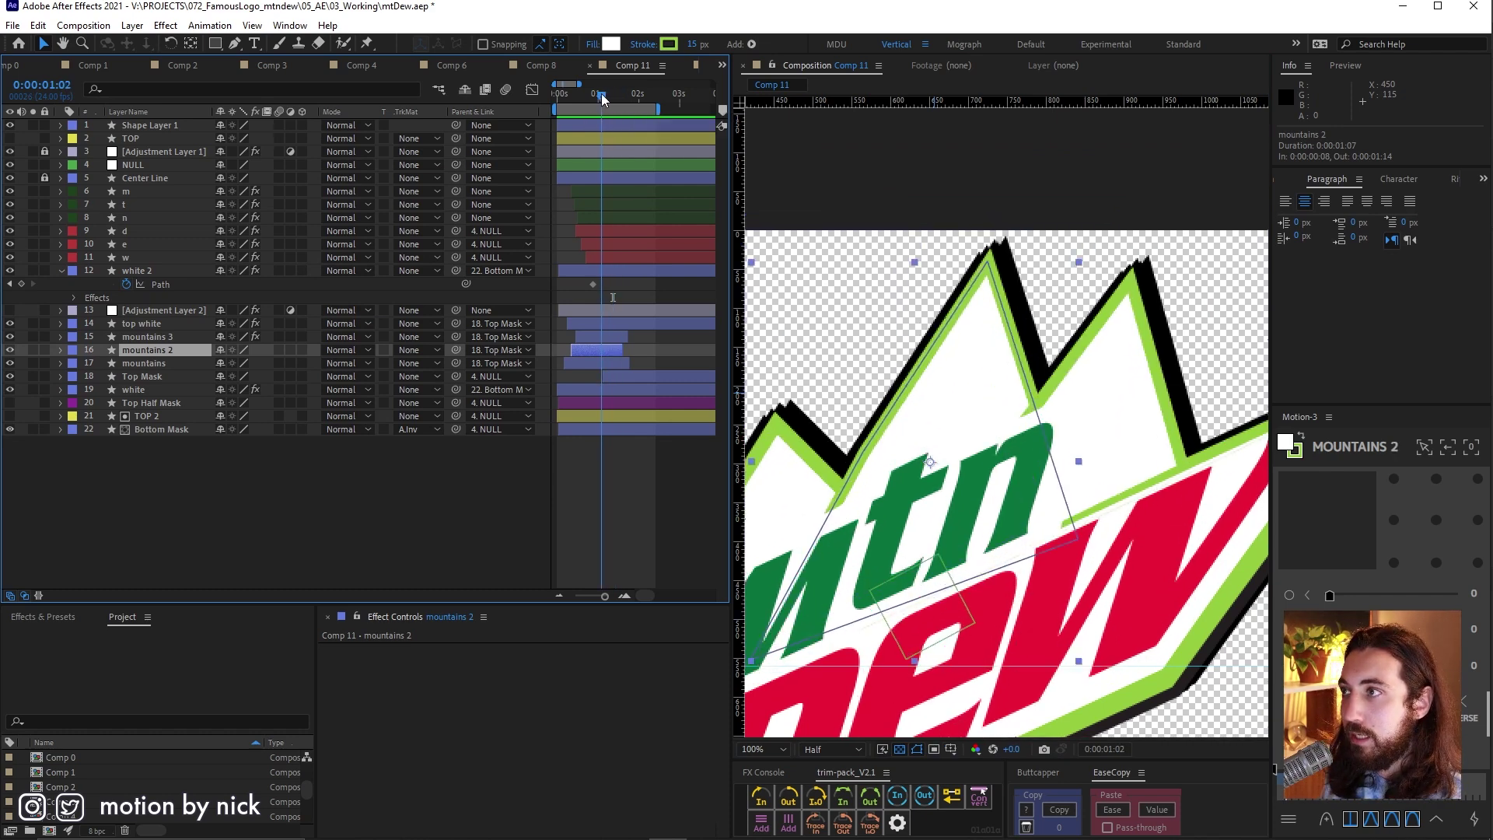
drag(603, 97, 622, 102)
alt+scroll(604, 359, up, 5)
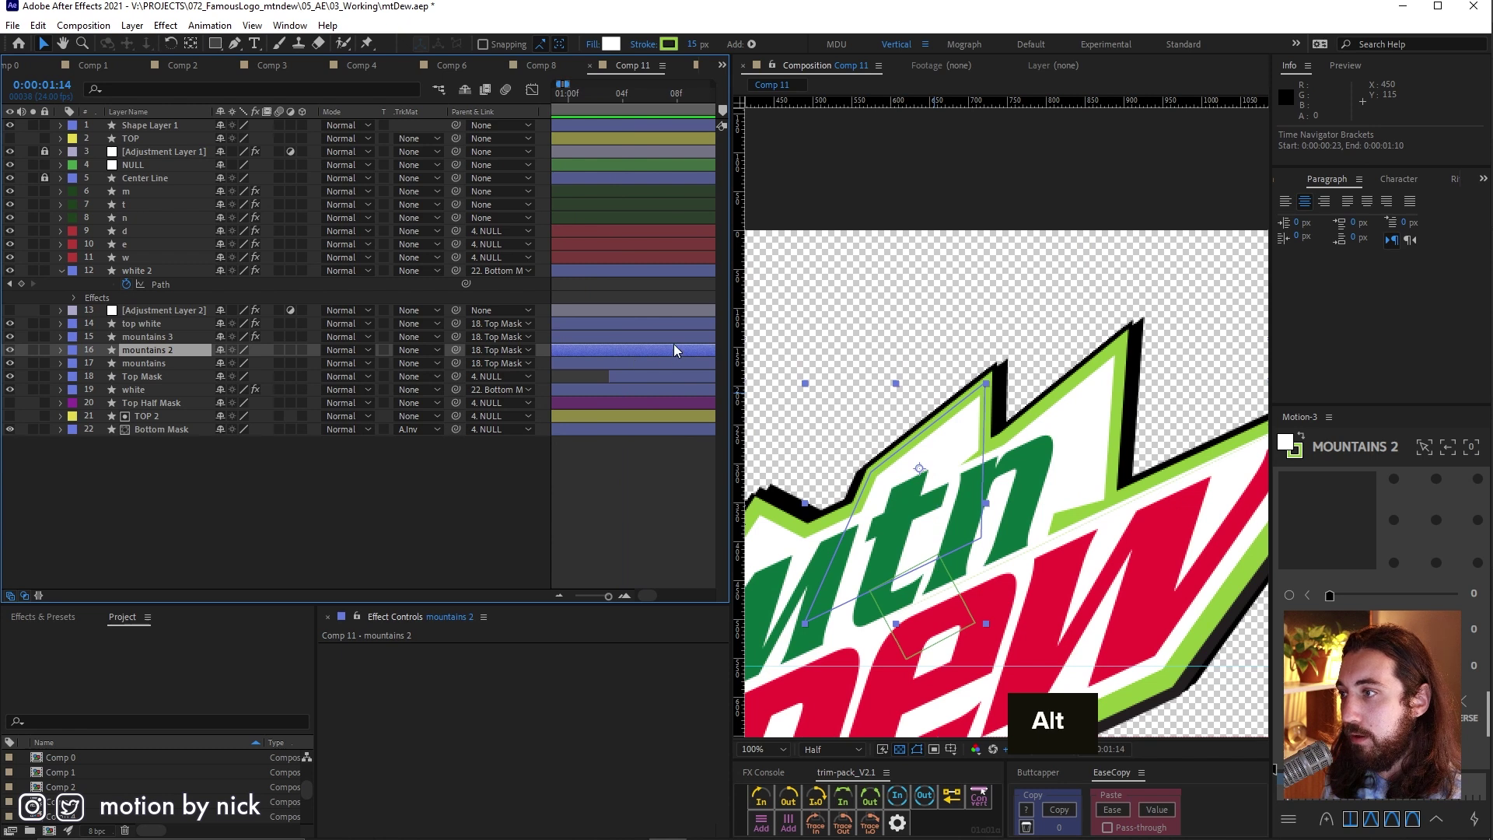
click(591, 95)
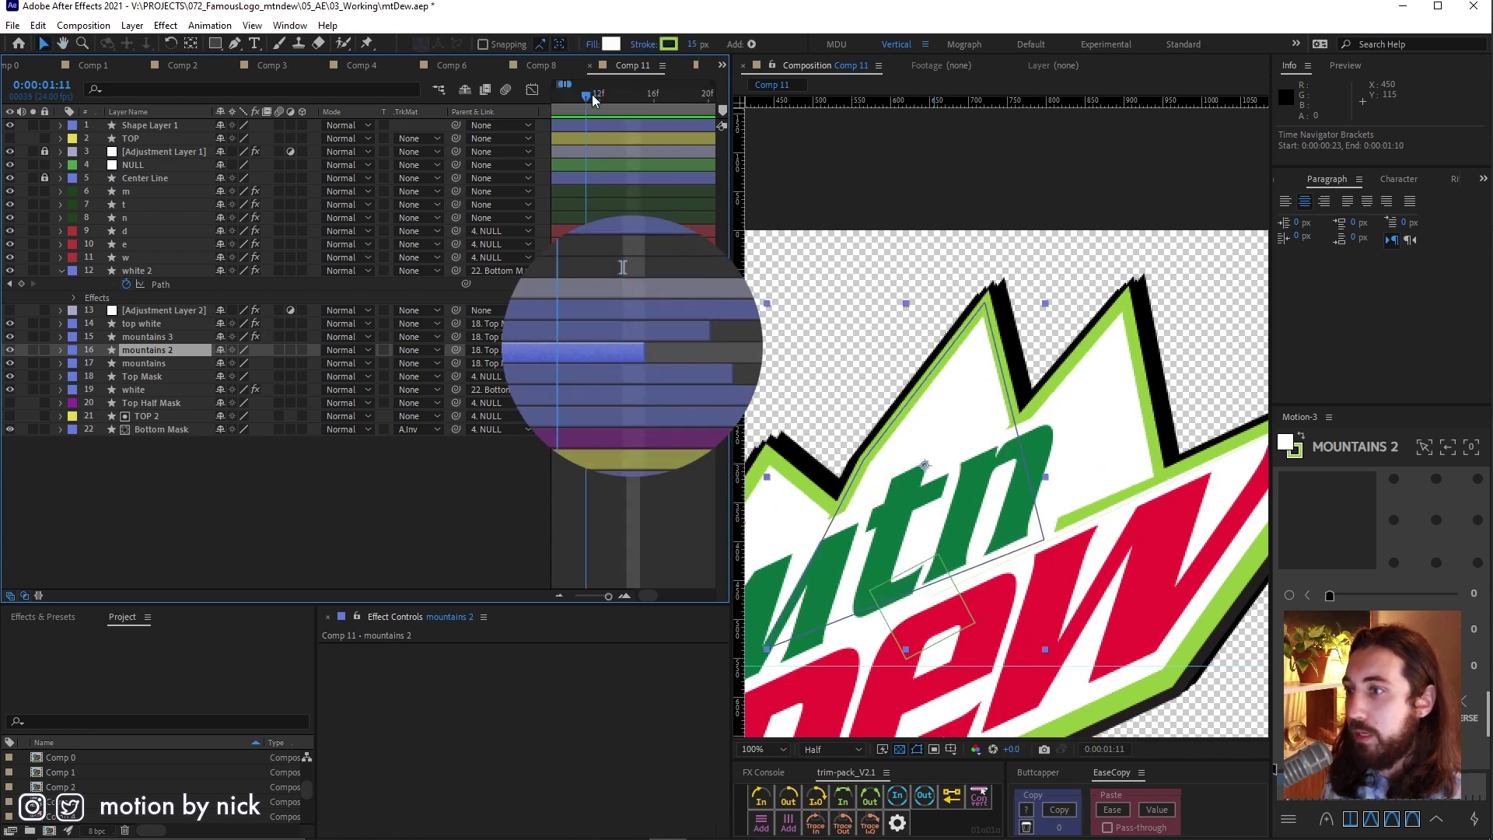
drag(591, 95, 646, 99)
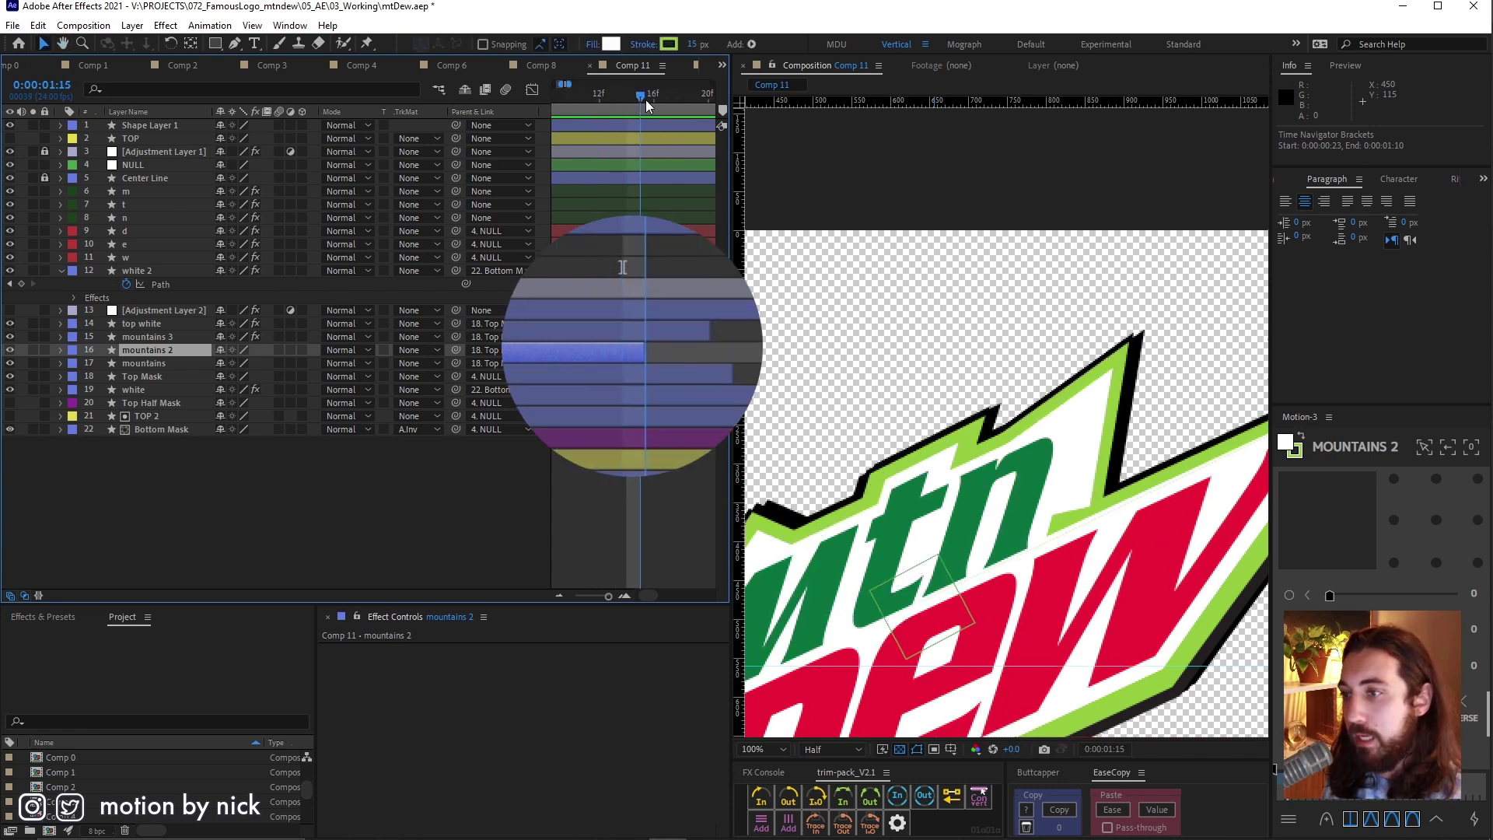
click(658, 96)
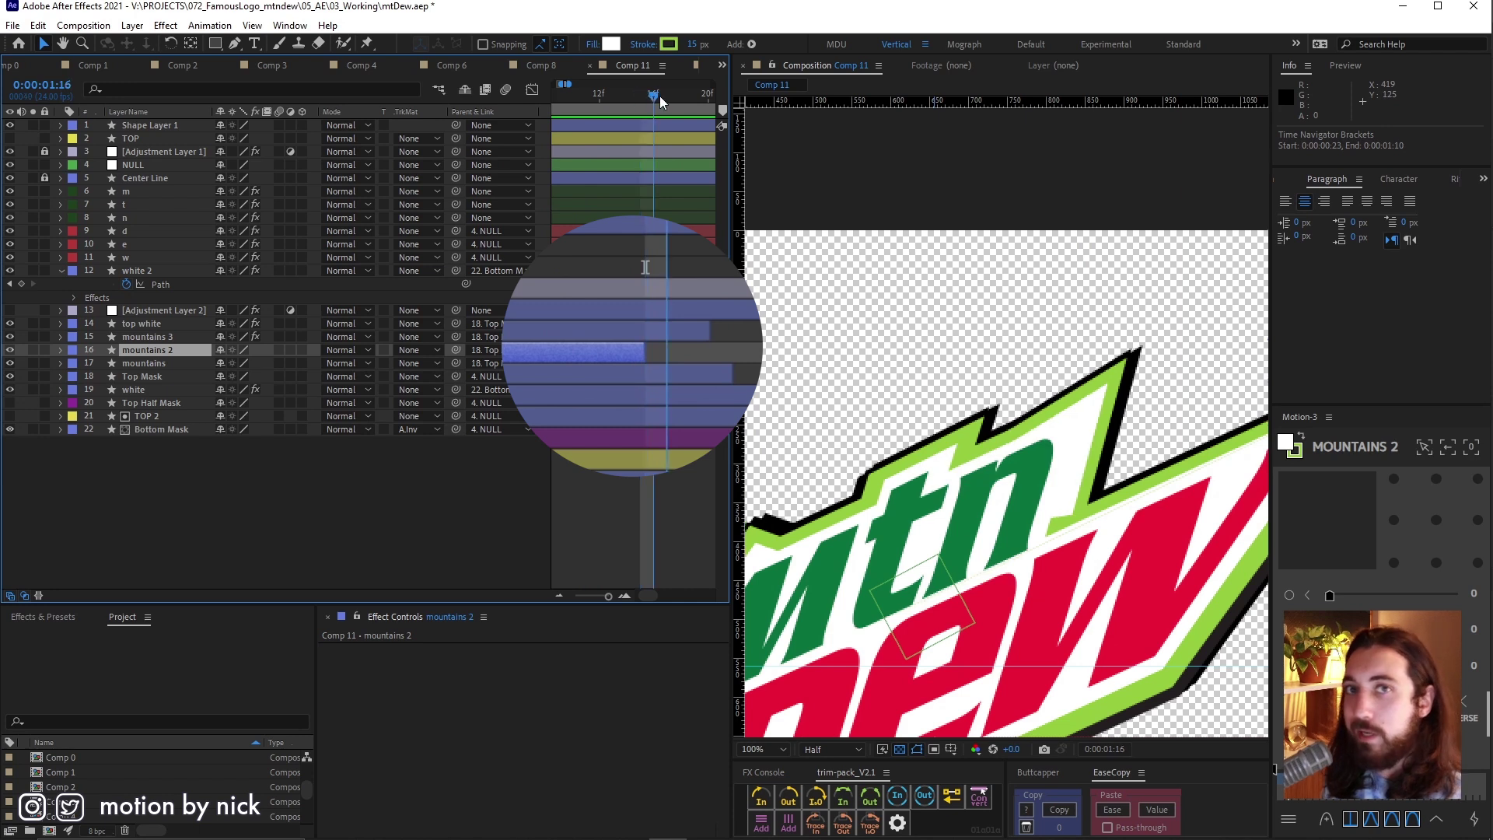
drag(655, 98, 622, 162)
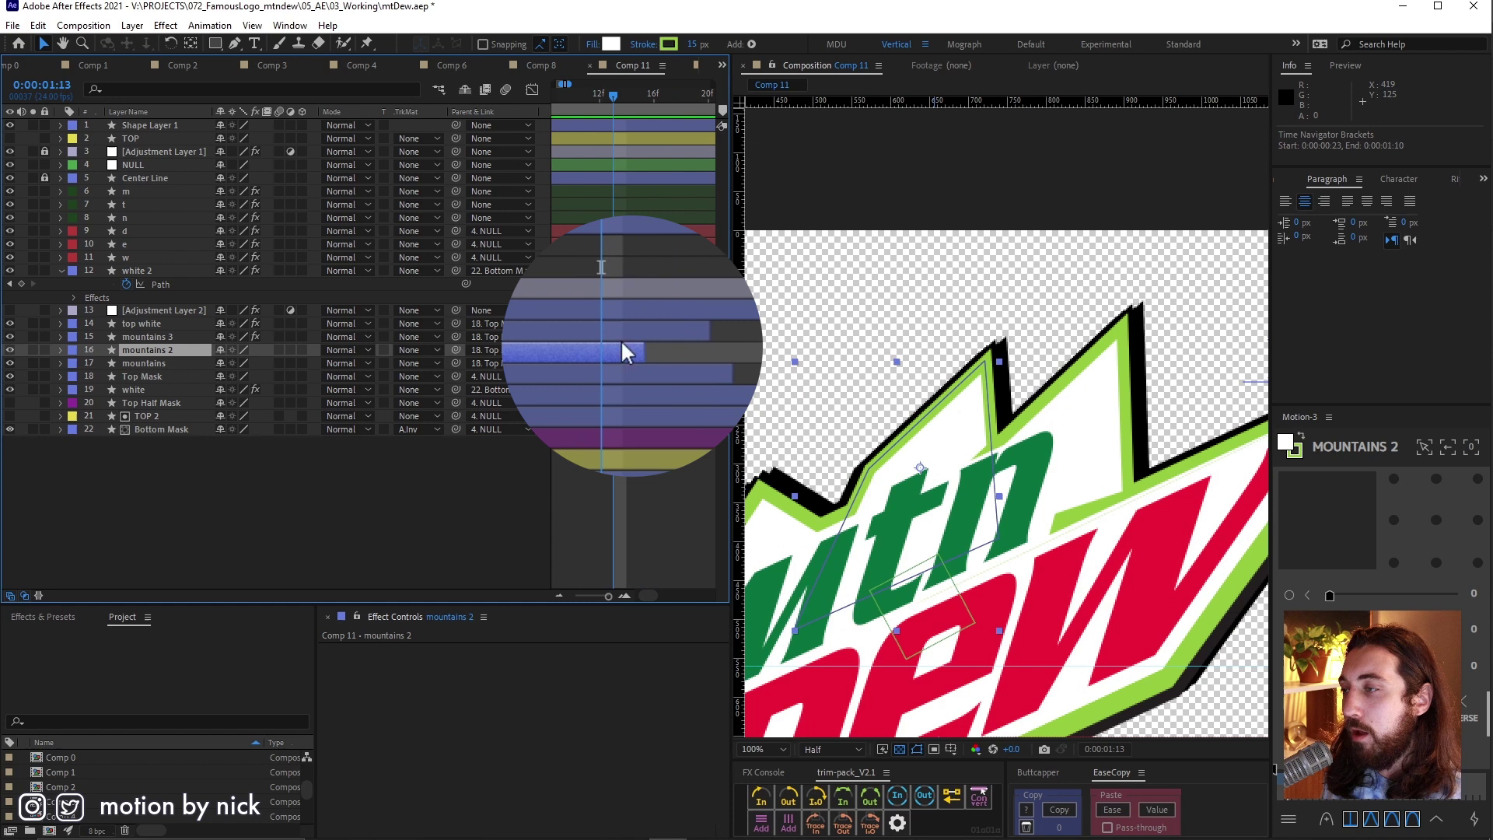
alt+scroll(619, 407, down, 2)
scroll(648, 591, left, 2)
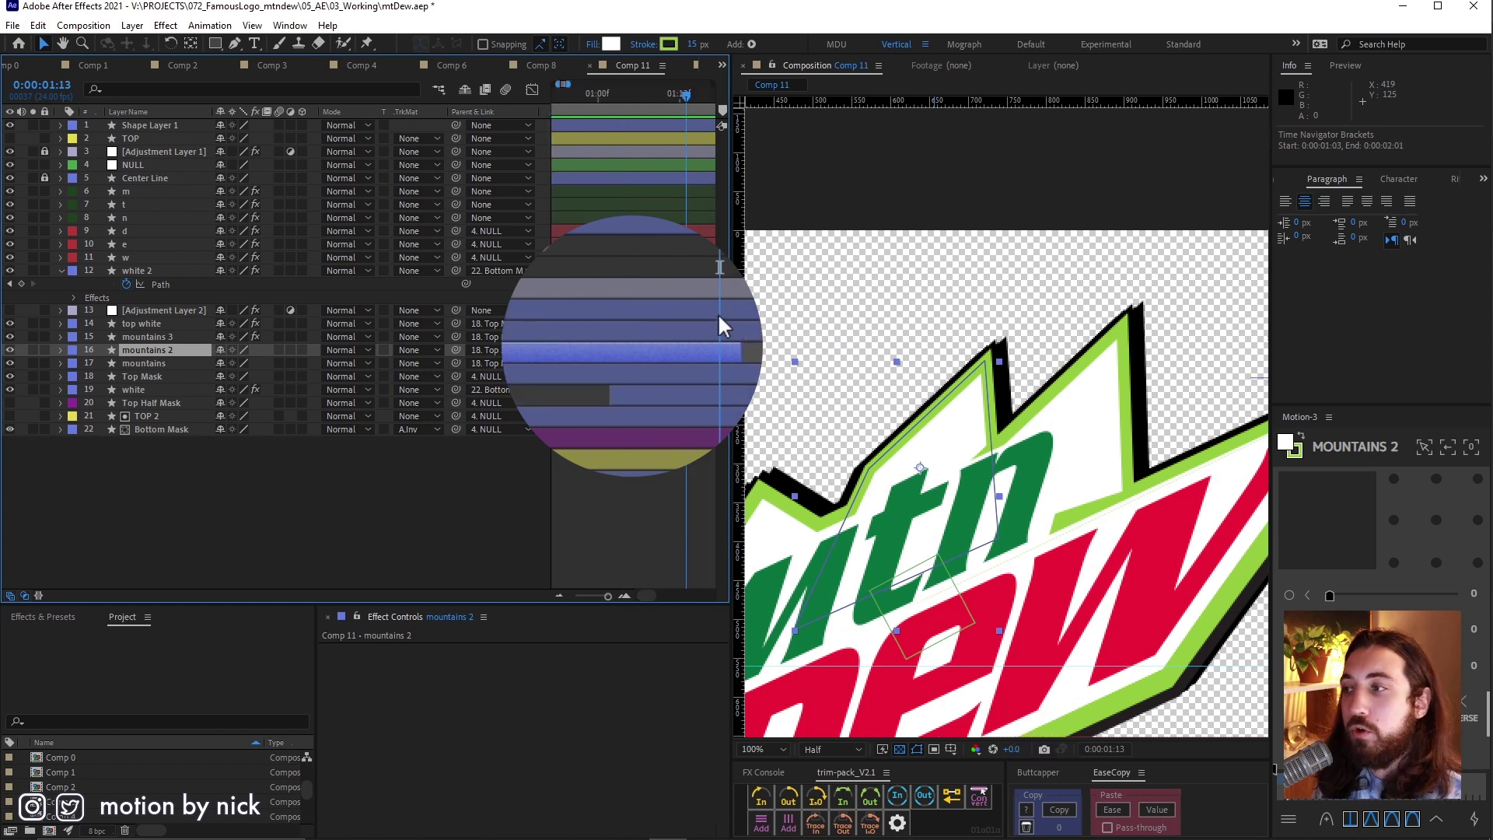
alt+scroll(718, 398, down, 2)
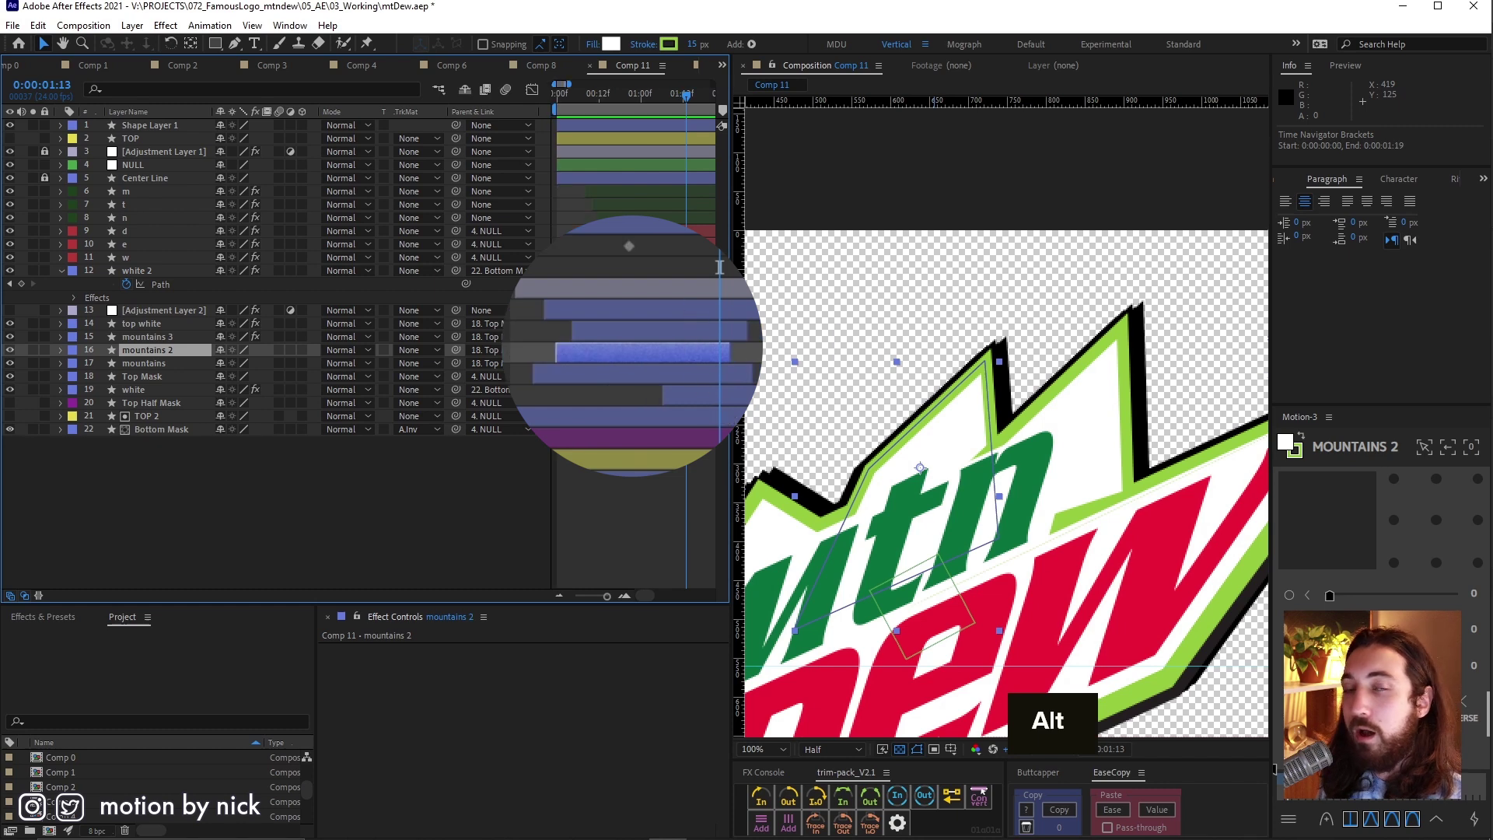
- Scrub back to 0:00:01:05, play the full logo animation, and zoom the viewer out
drag(681, 95, 570, 178)
key(space)
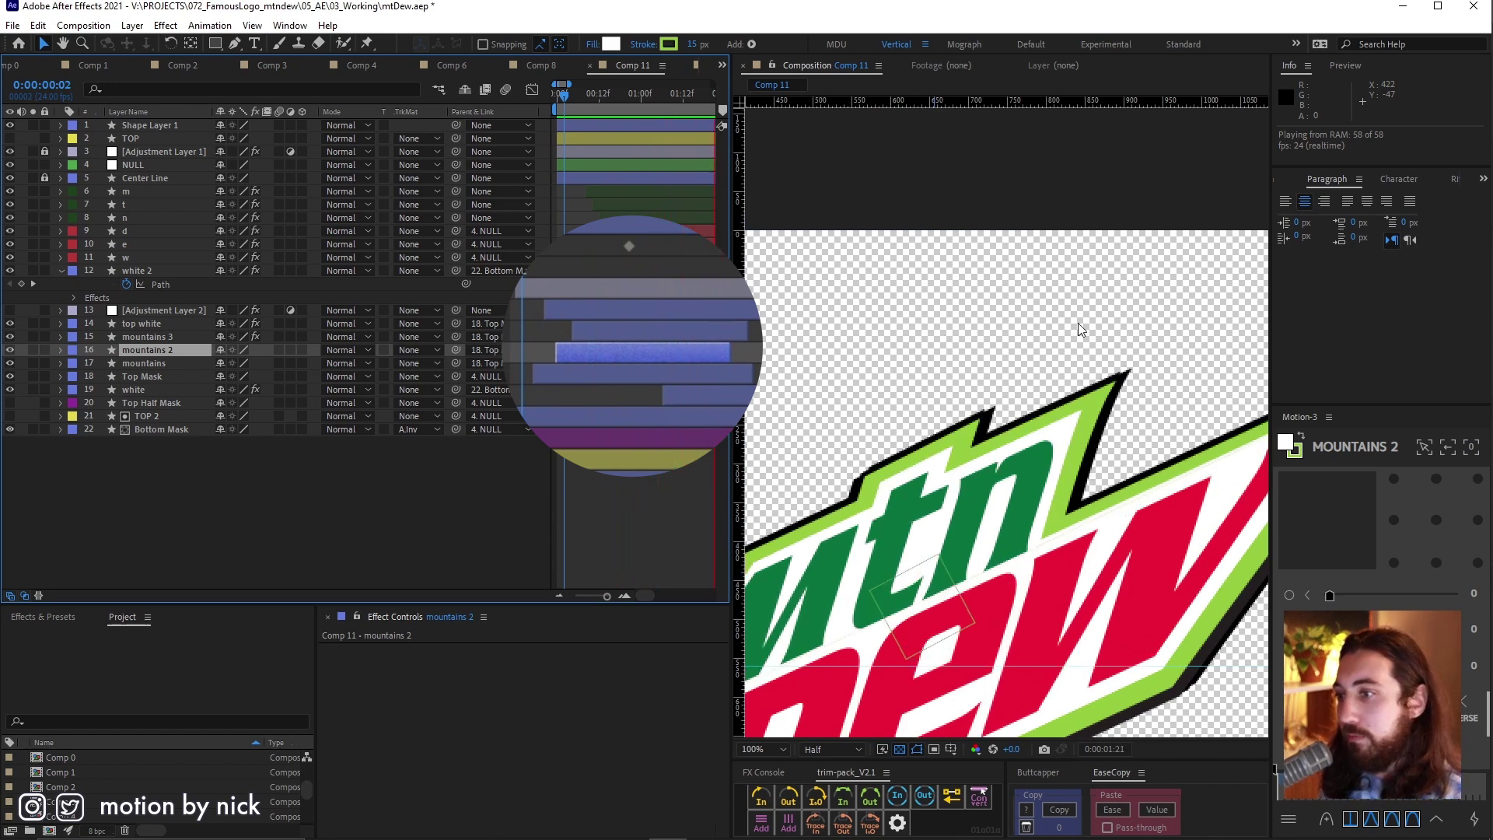
scroll(590, 305, down, 3)
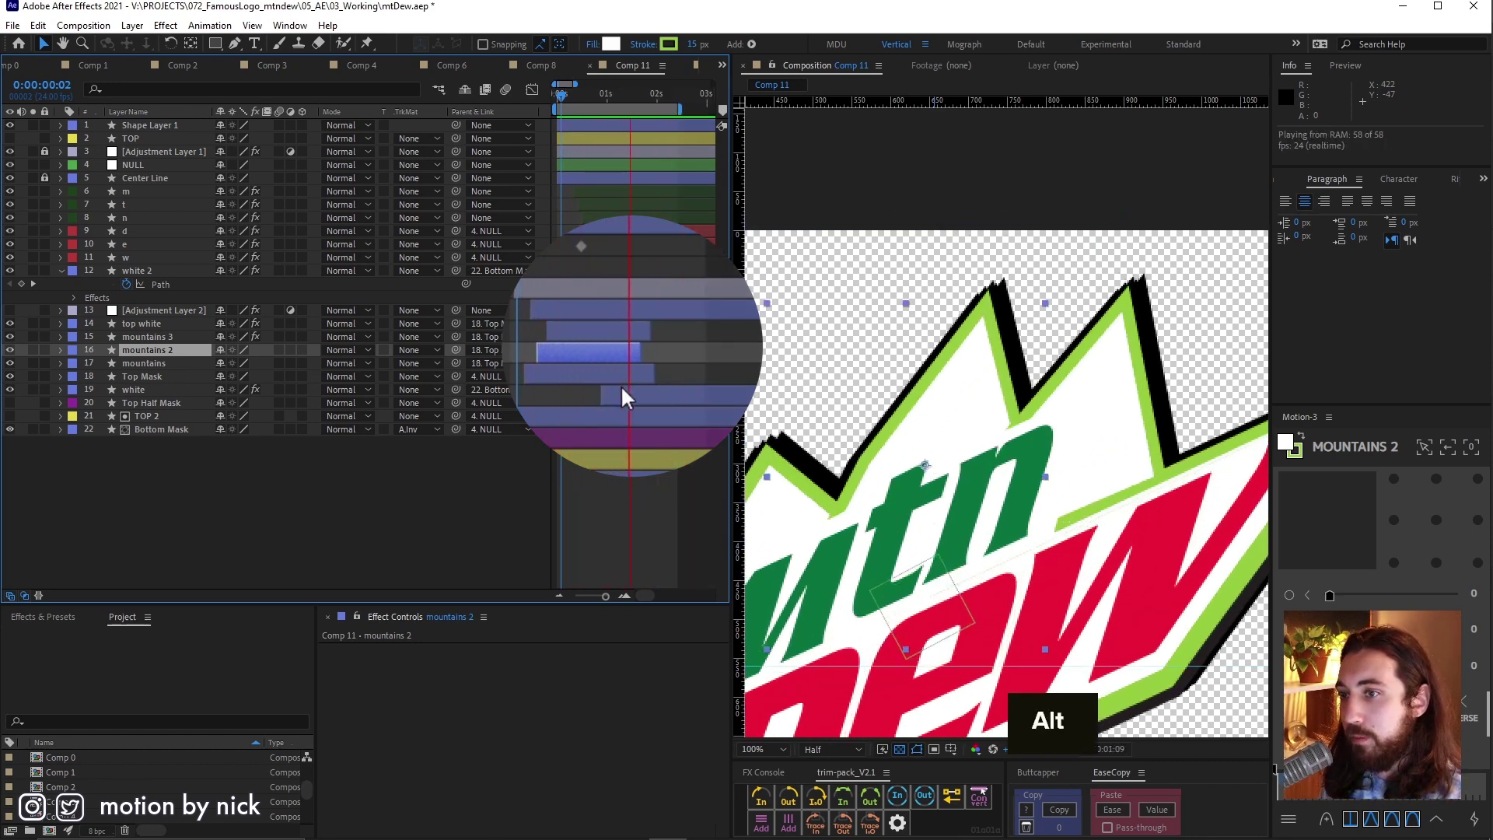
scroll(796, 434, down, 2)
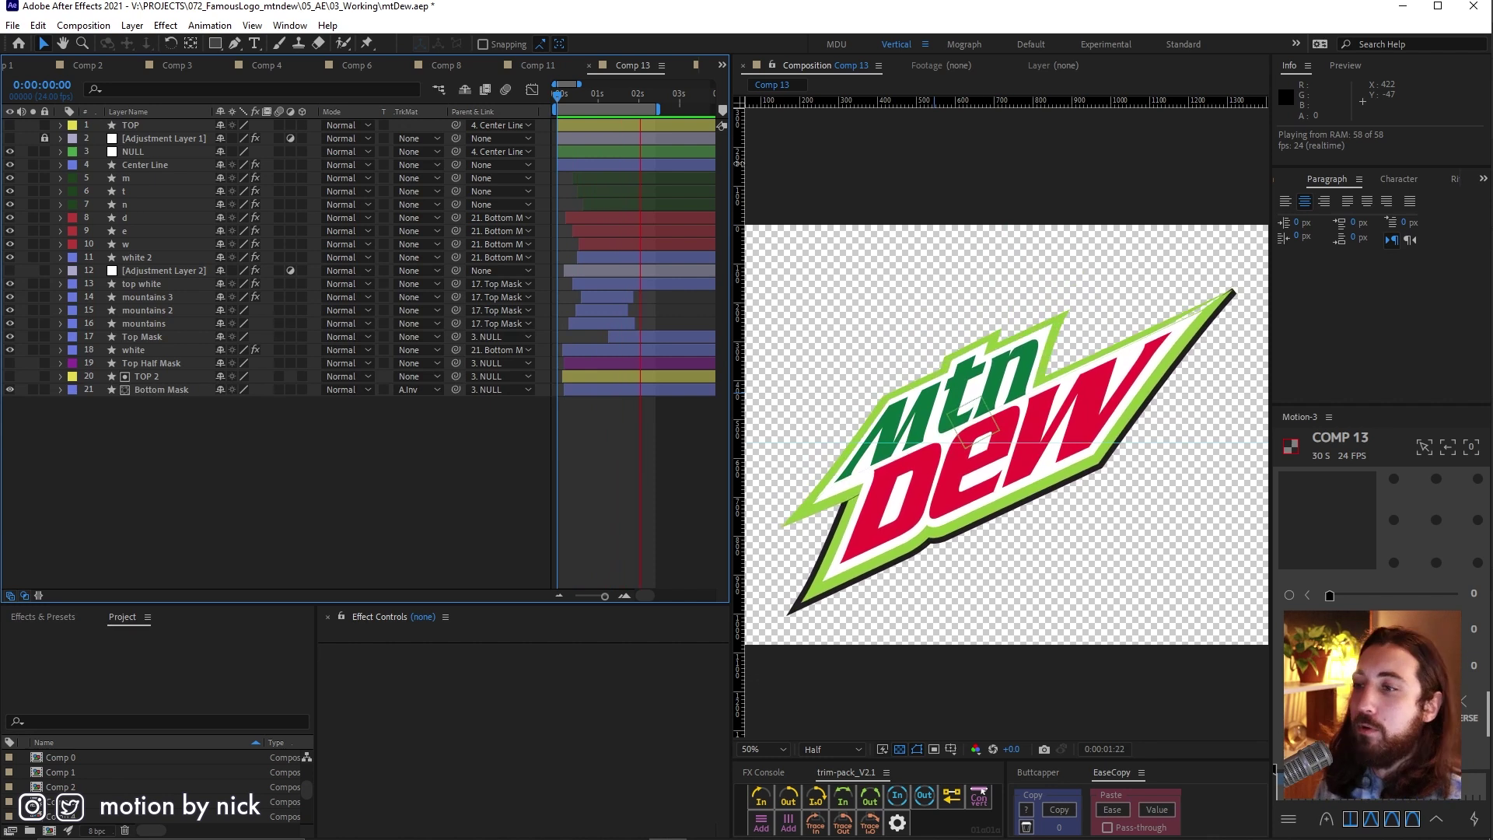
- Open Comp 14's nested mountains precomp, scrub its peaks, then return to Comp 14 at 0:00:01:05
scroll(598, 320, up, 2)
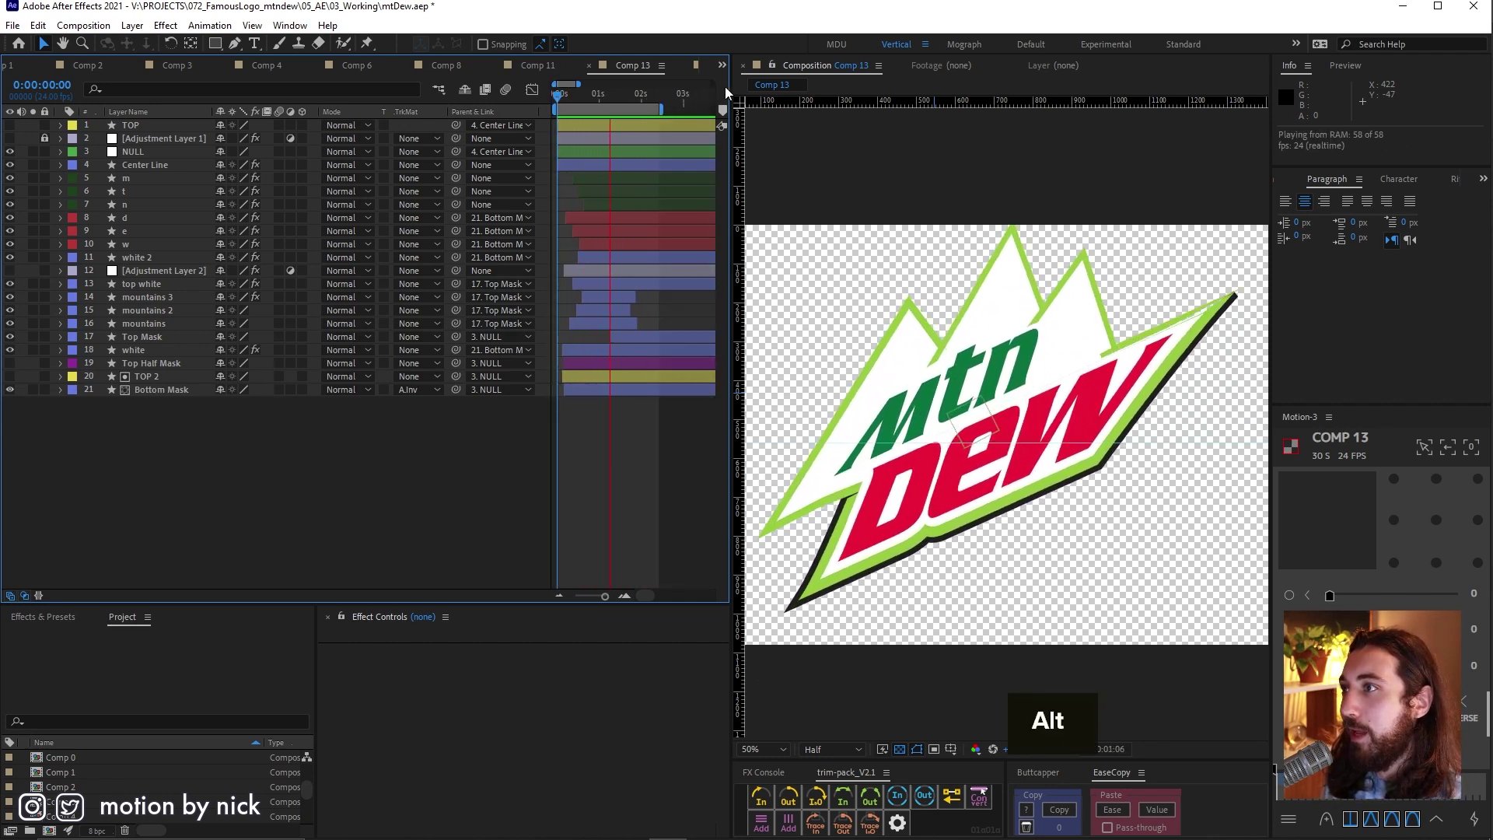
click(706, 65)
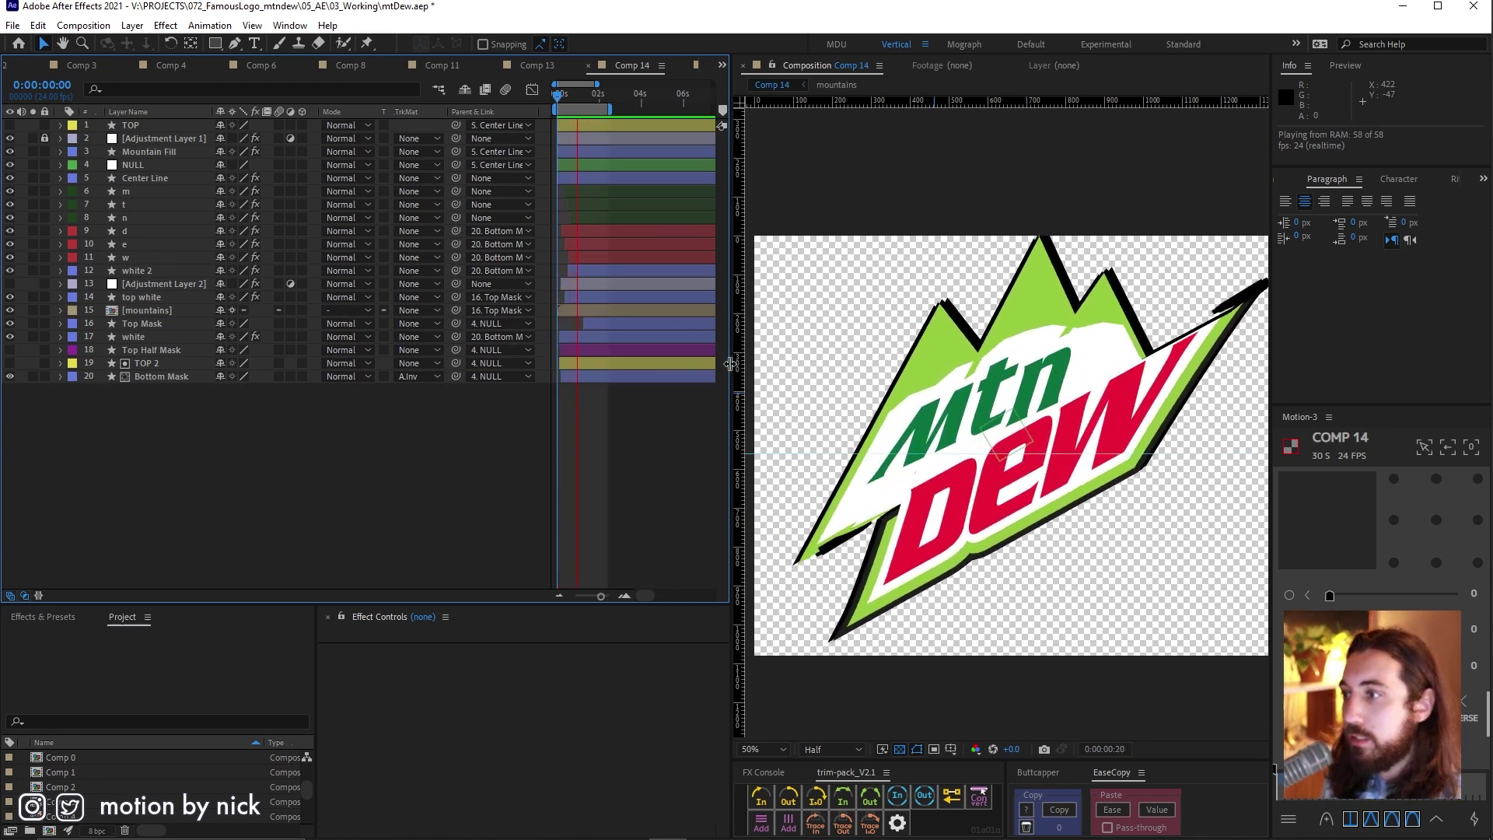
click(175, 310)
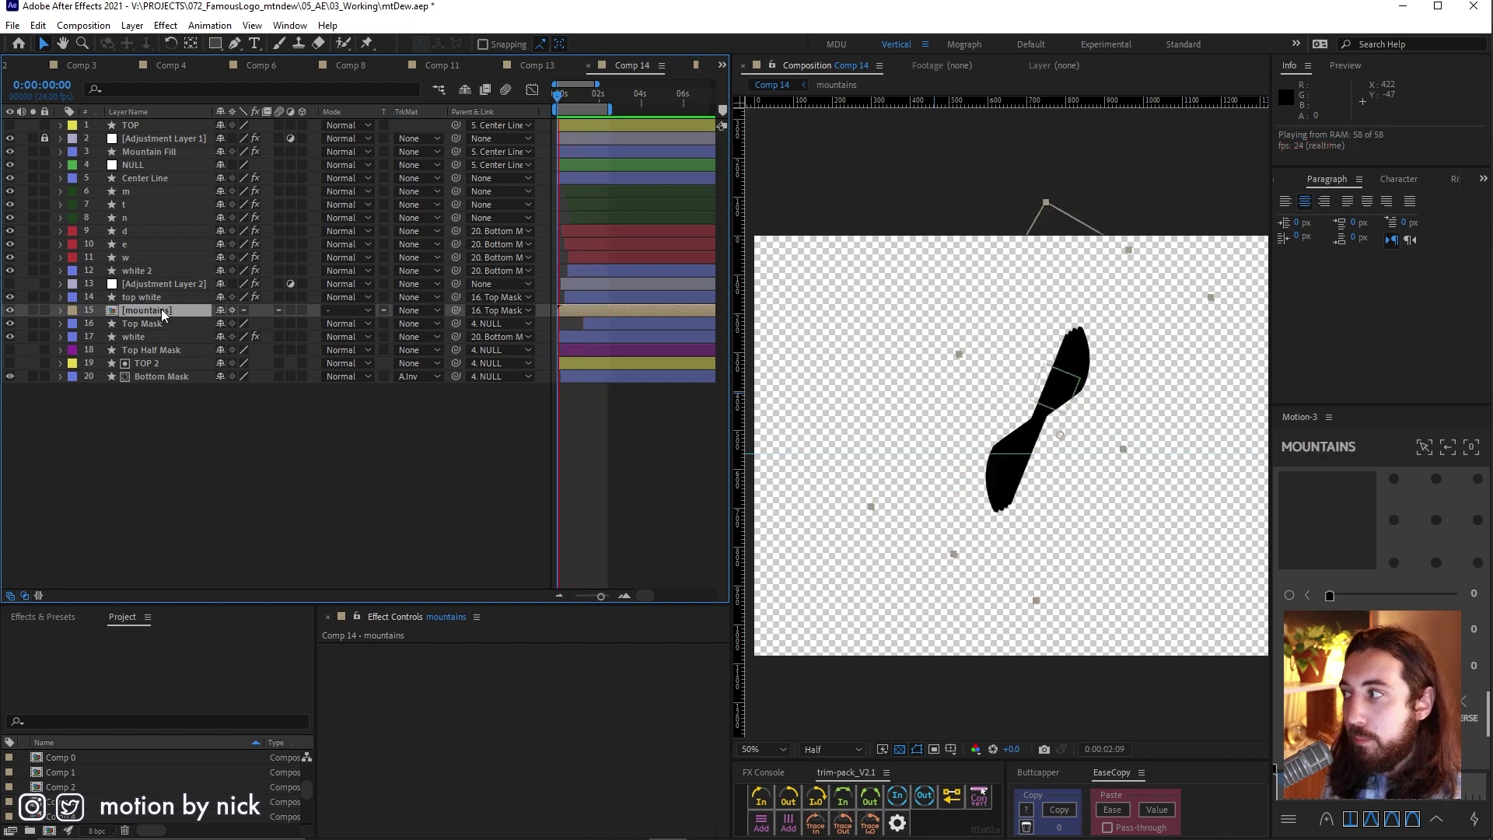
key(space)
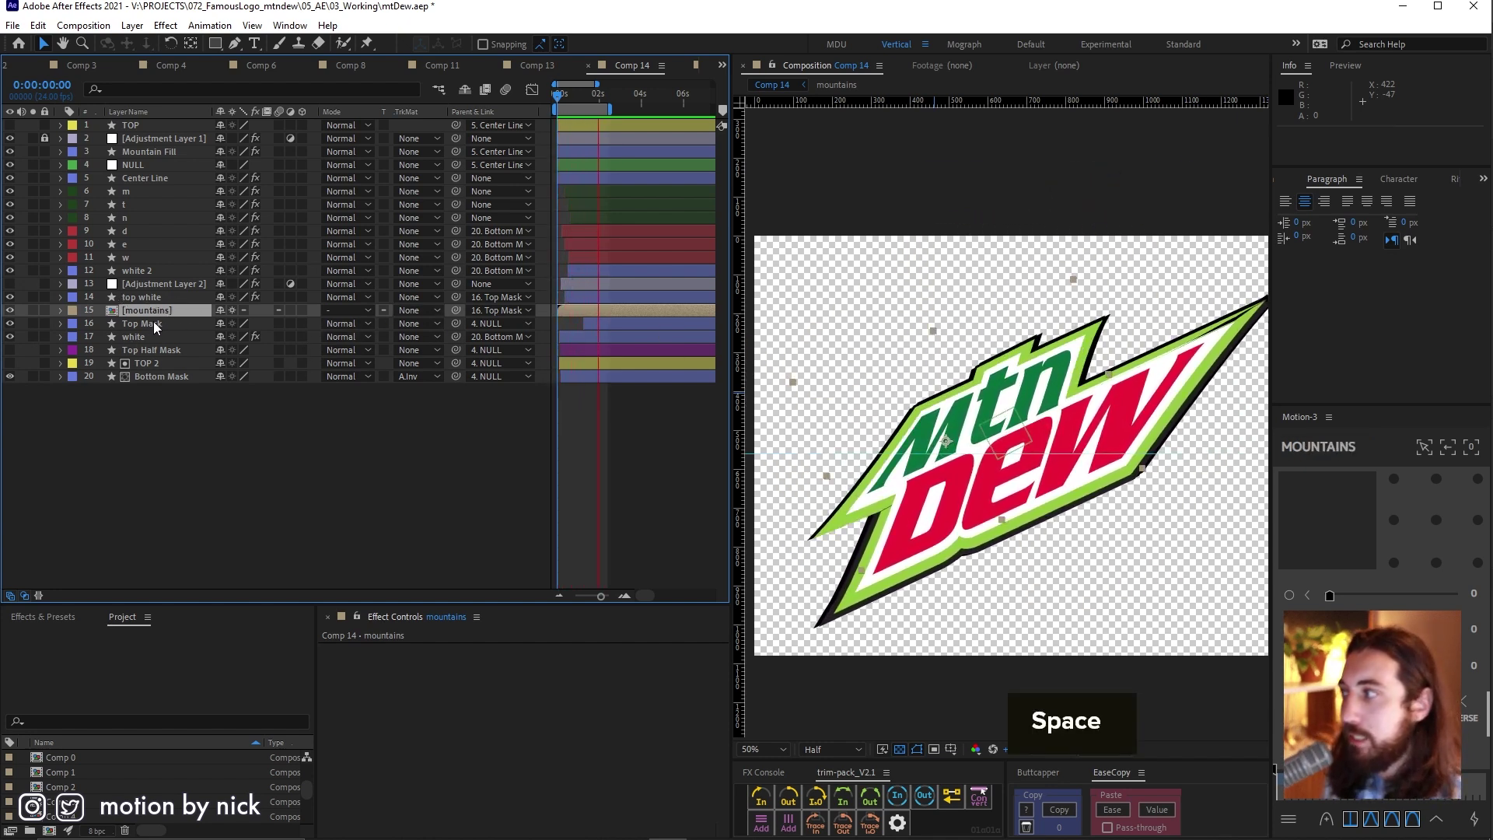
double_click(159, 310)
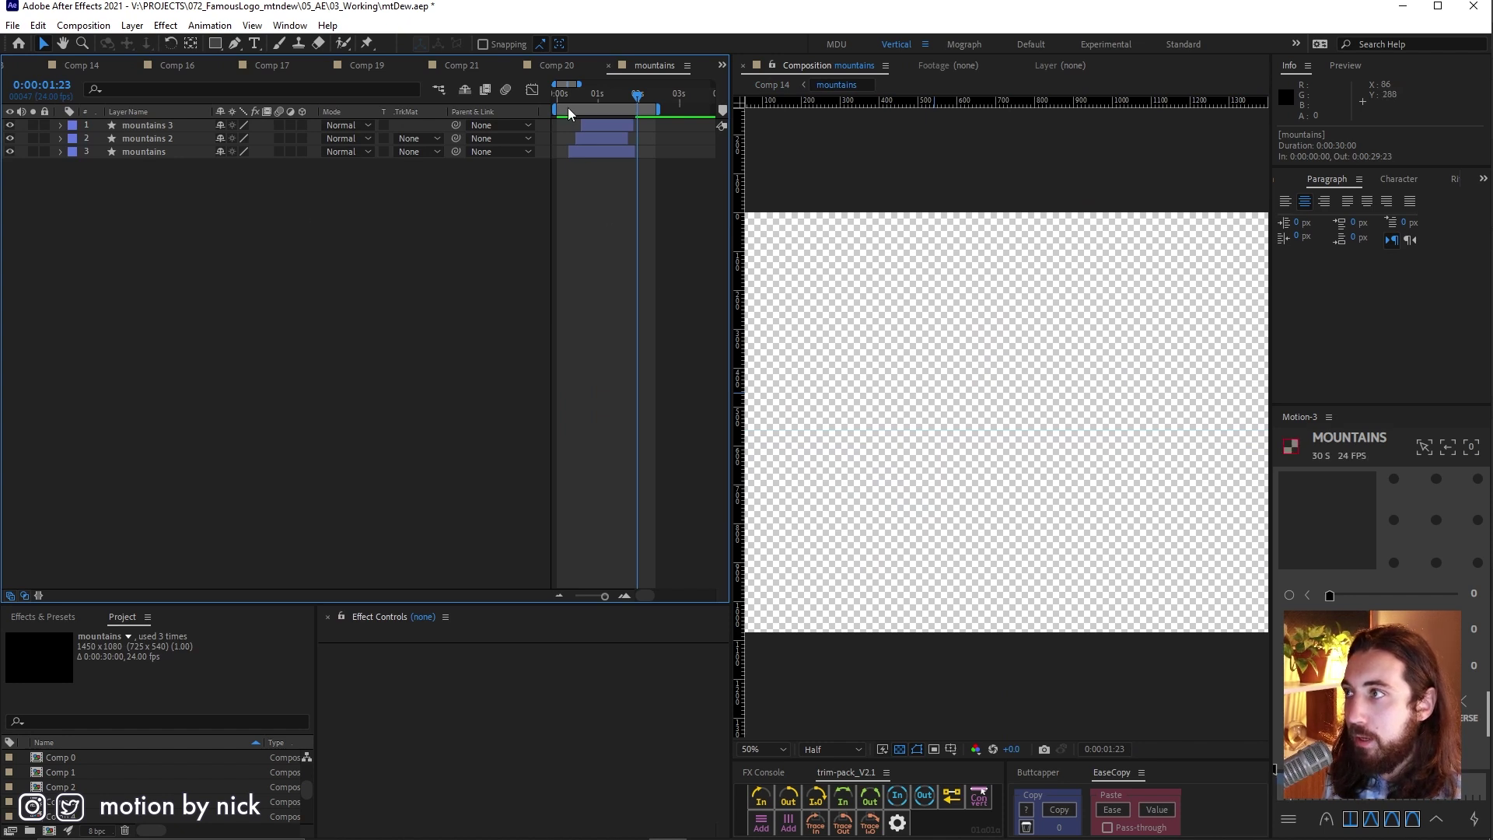
drag(576, 98, 604, 113)
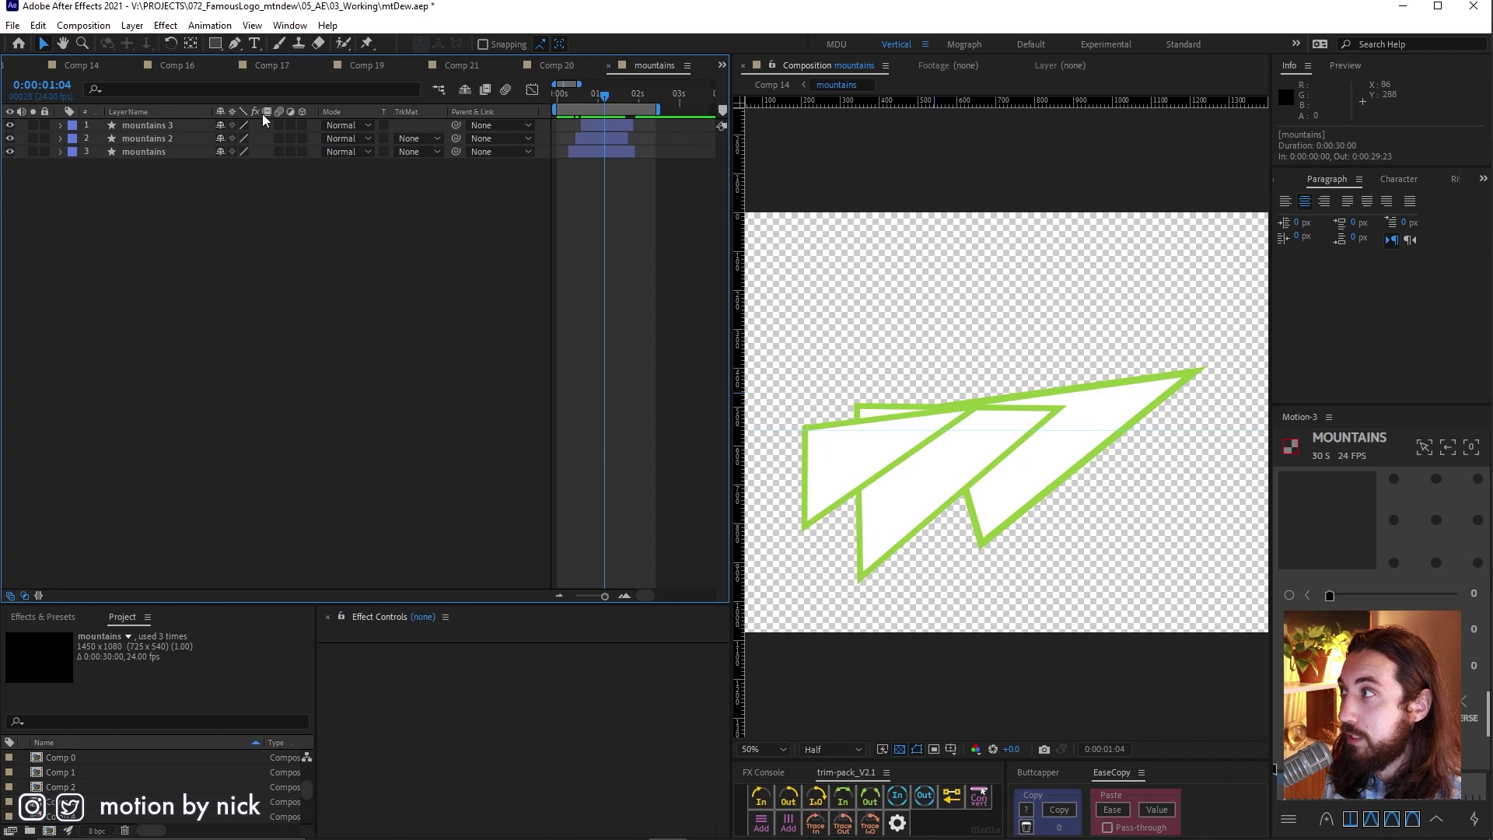
click(99, 66)
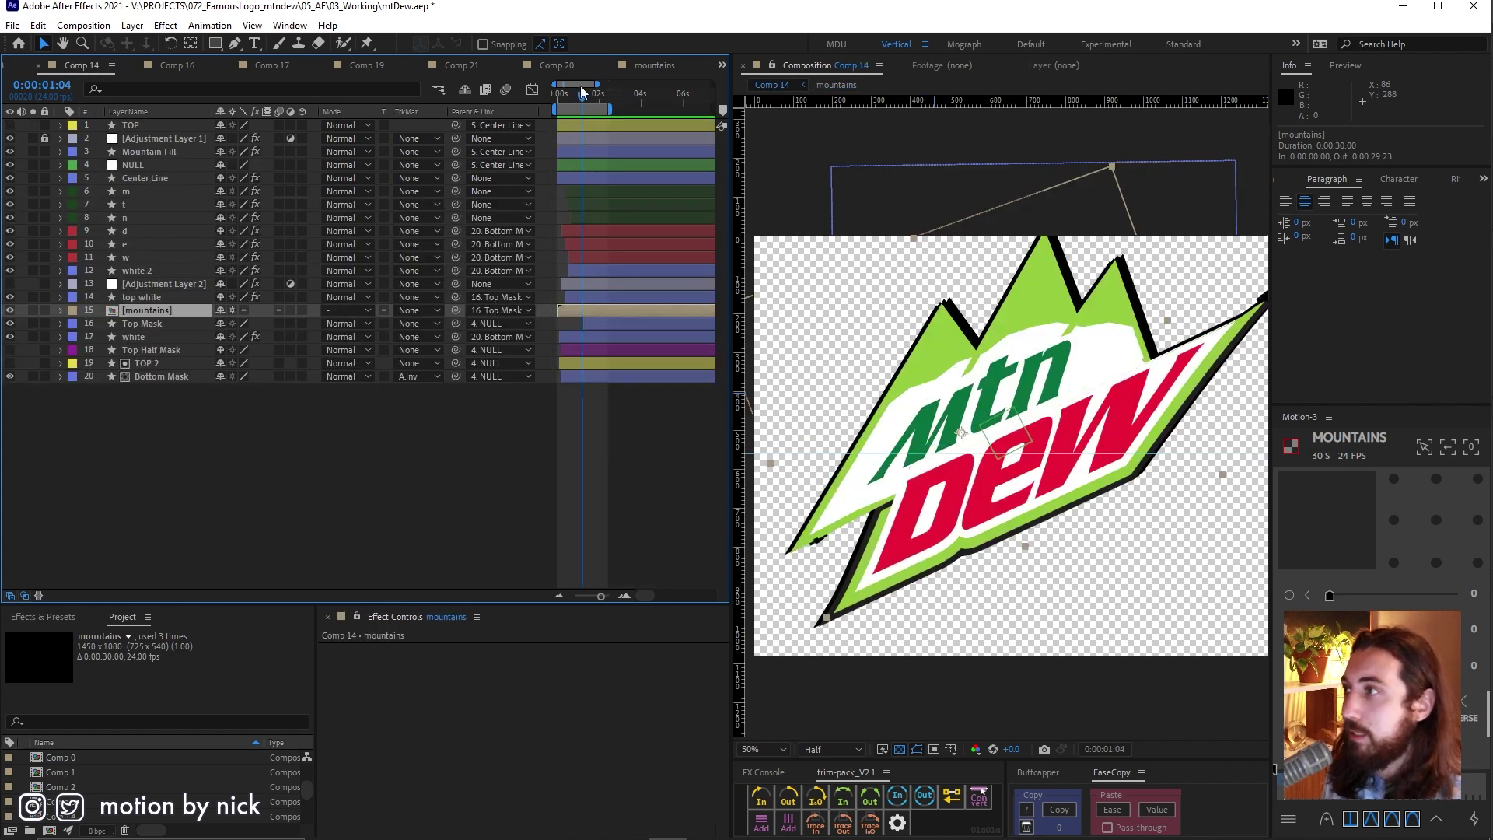
click(583, 96)
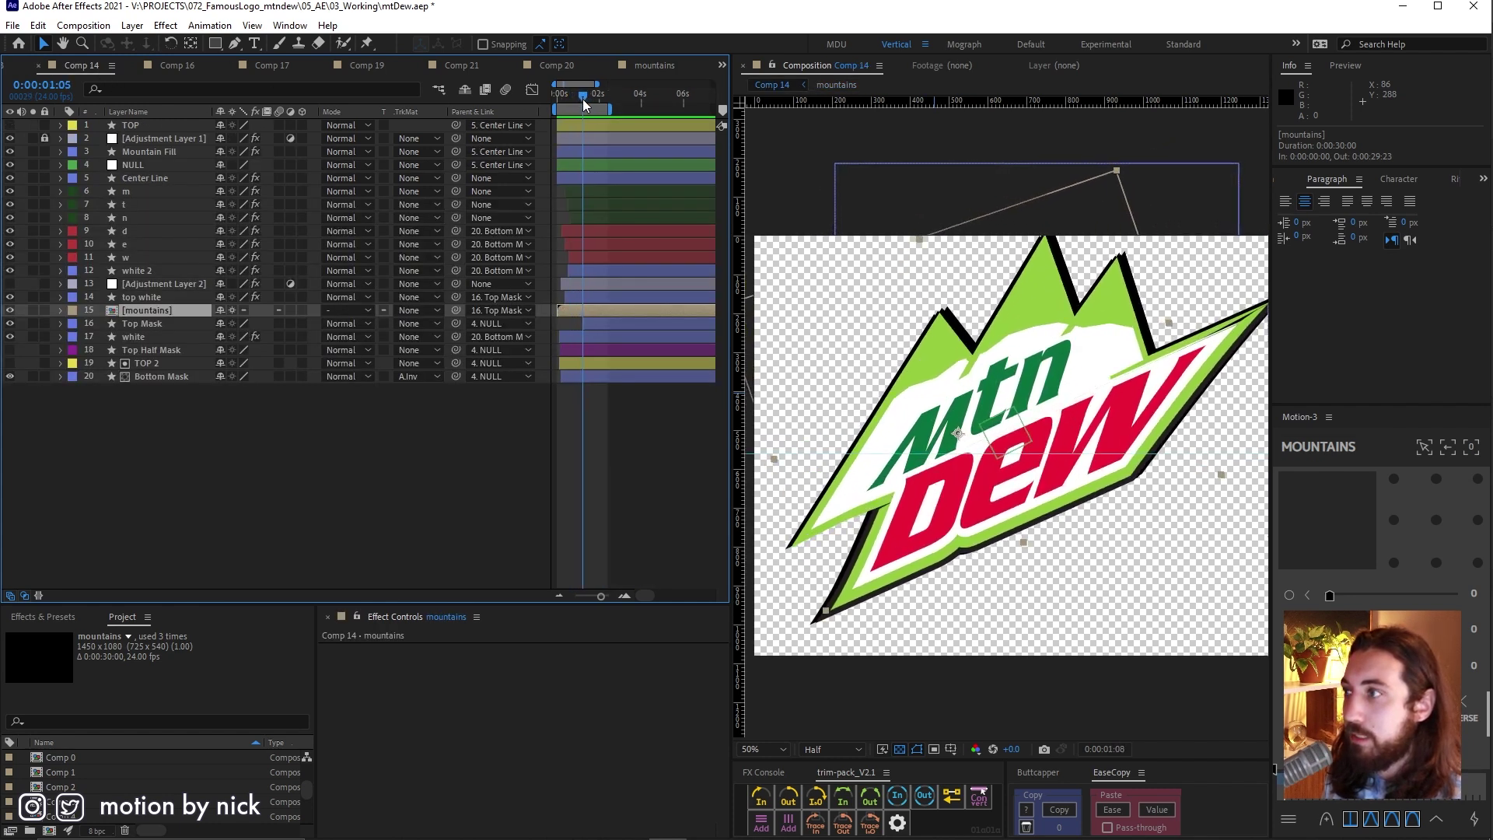
- Select Mountain Fill and undo a trial move of its mask corner
click(160, 153)
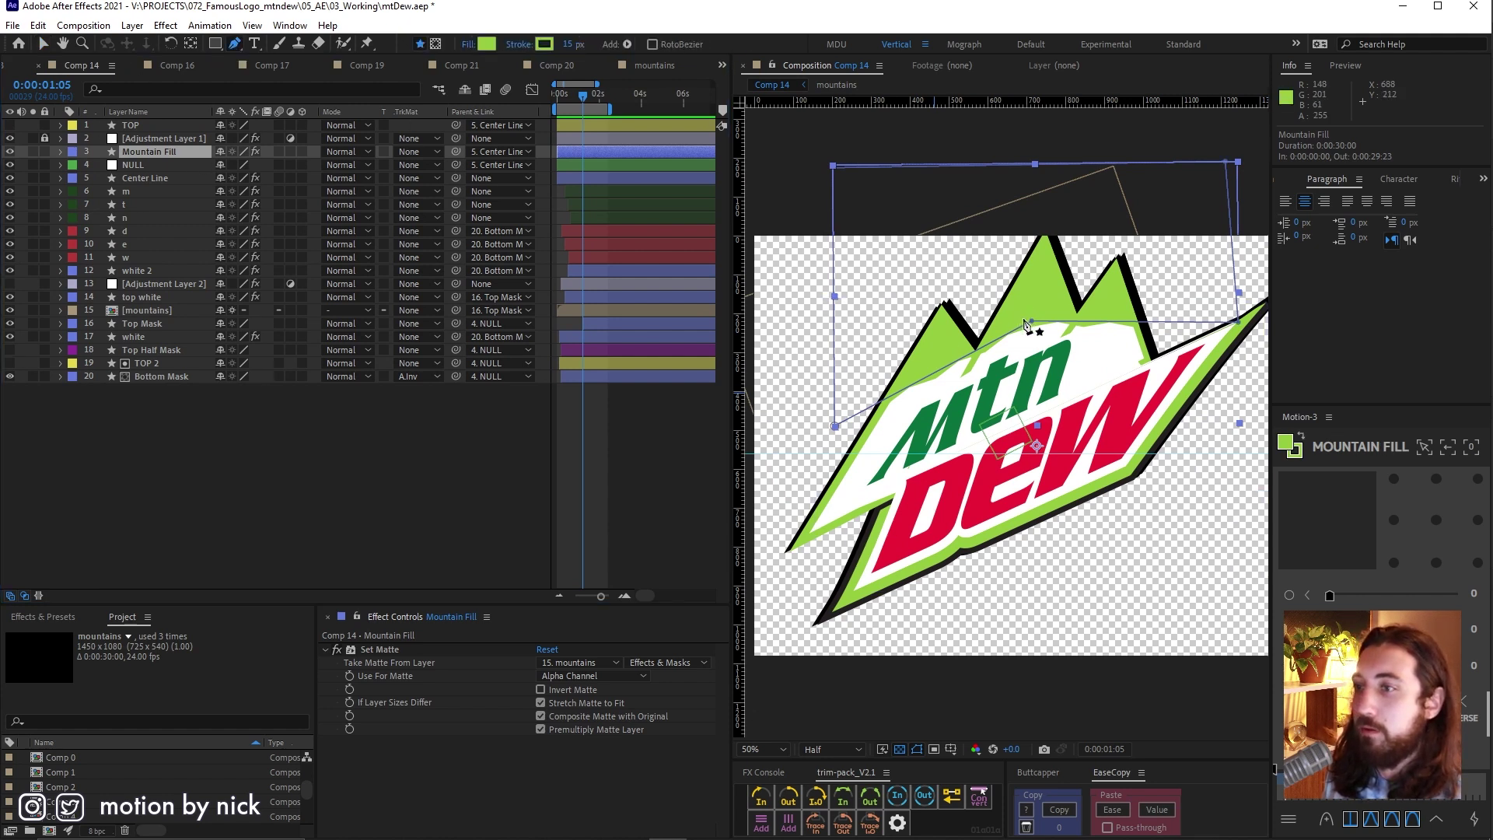
drag(1030, 323, 1007, 281)
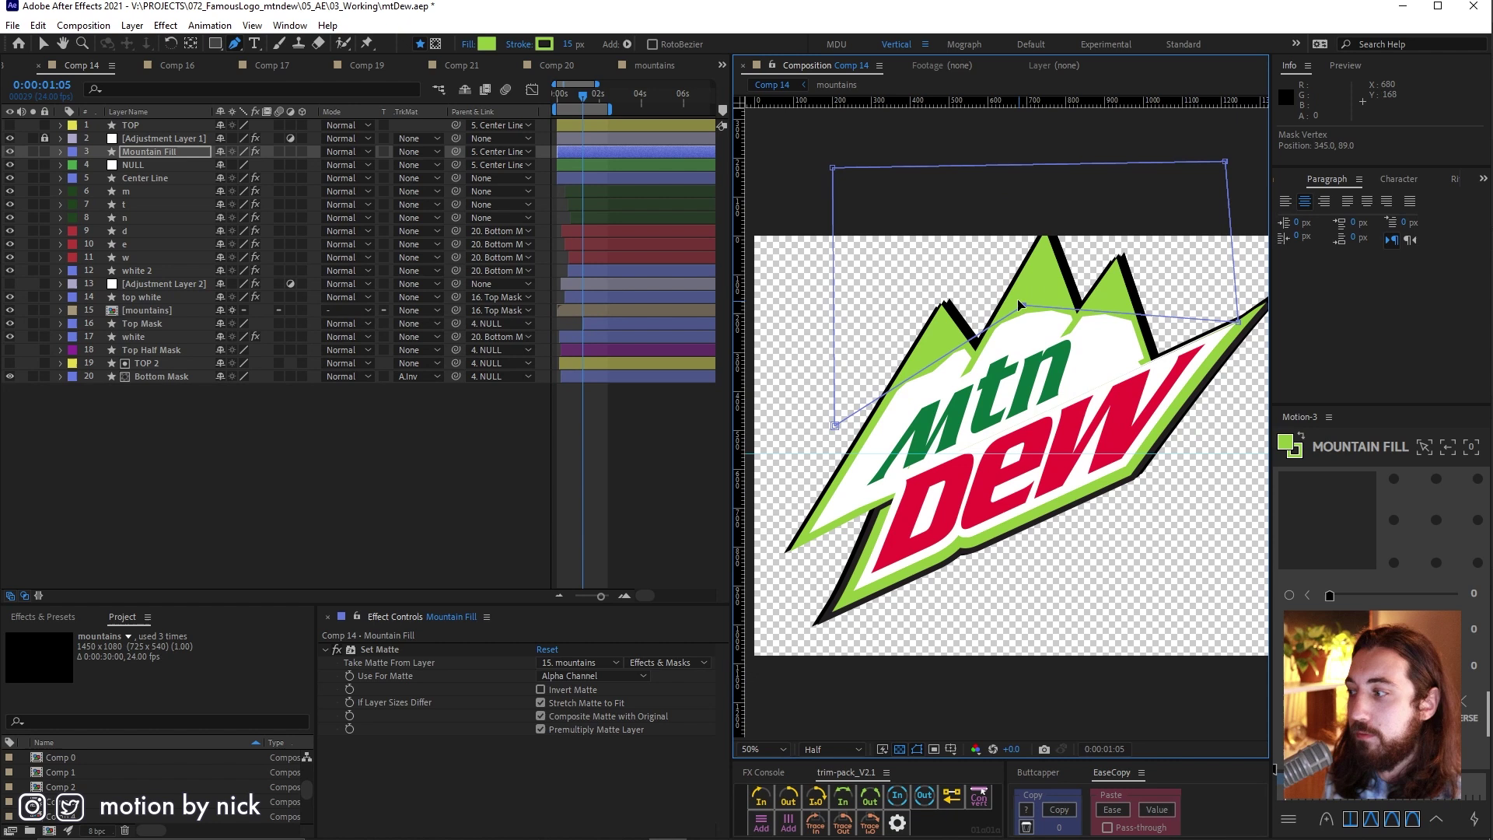
key(ctrl+z)
- Reveal Mountain Fill's Zig Zag 1 settings, revert its Size to 6, and scrub back
click(61, 152)
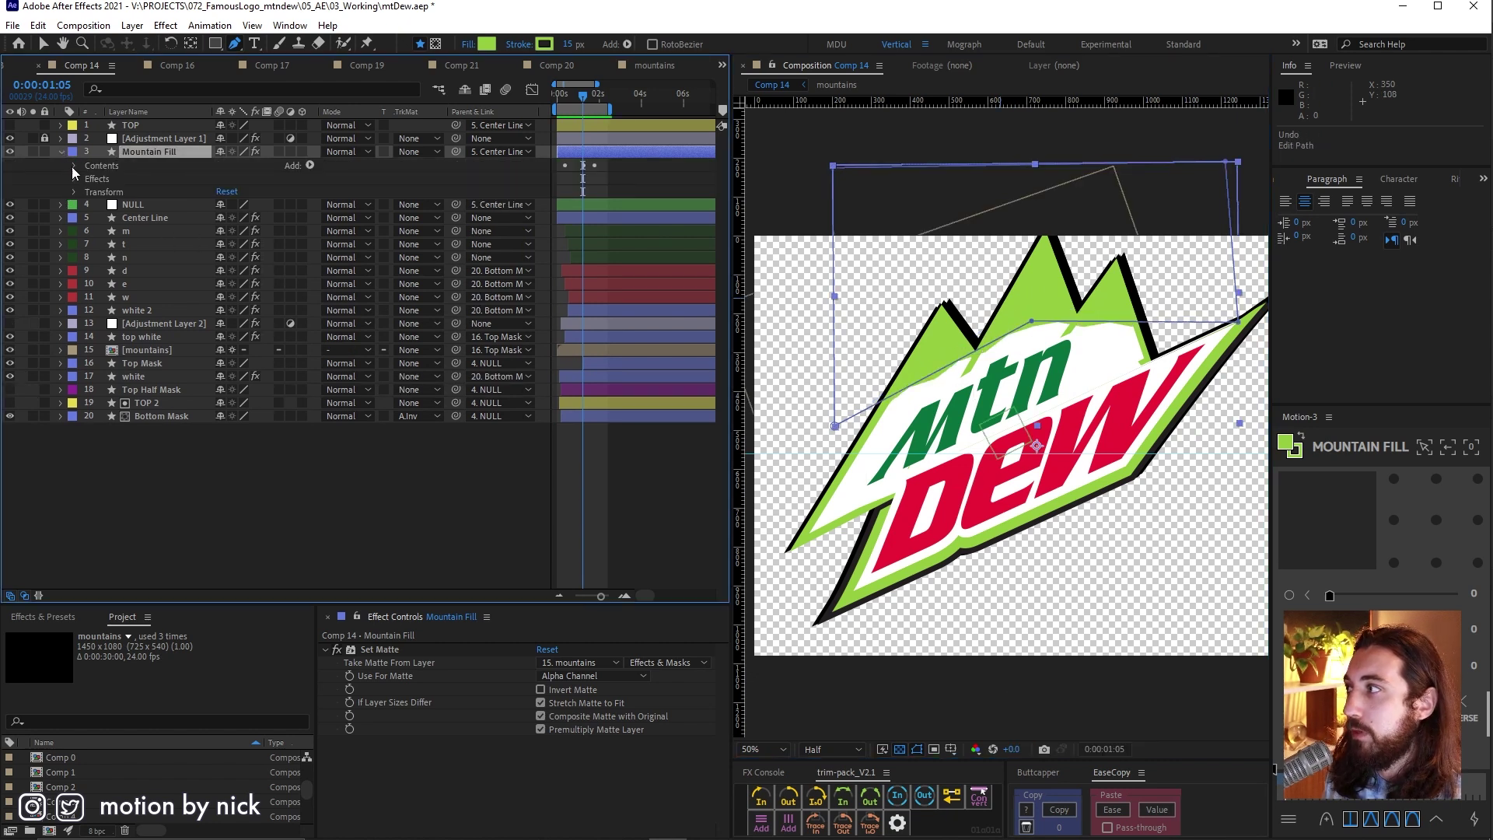
click(74, 166)
click(87, 180)
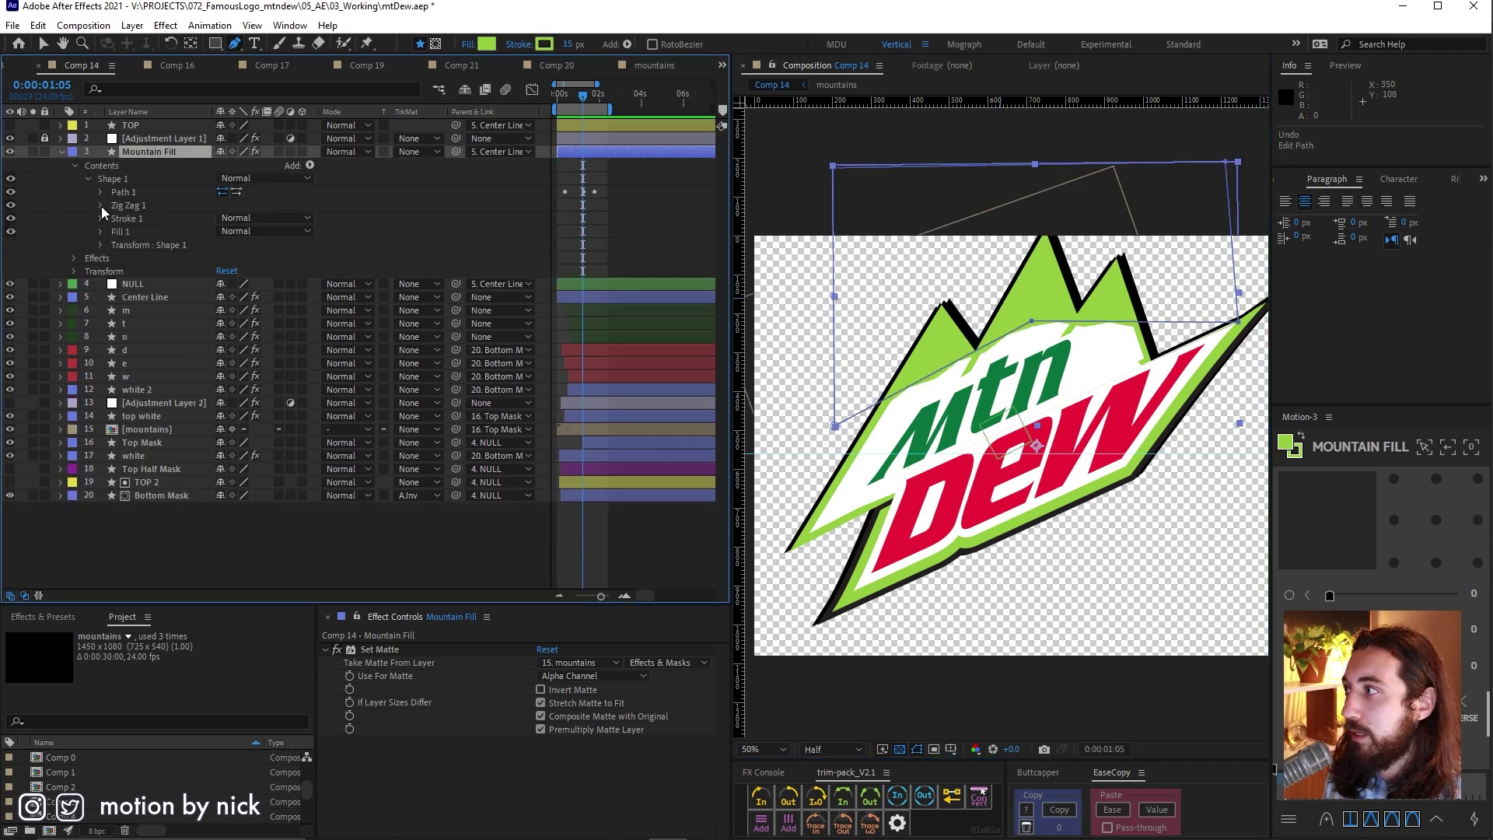
click(101, 206)
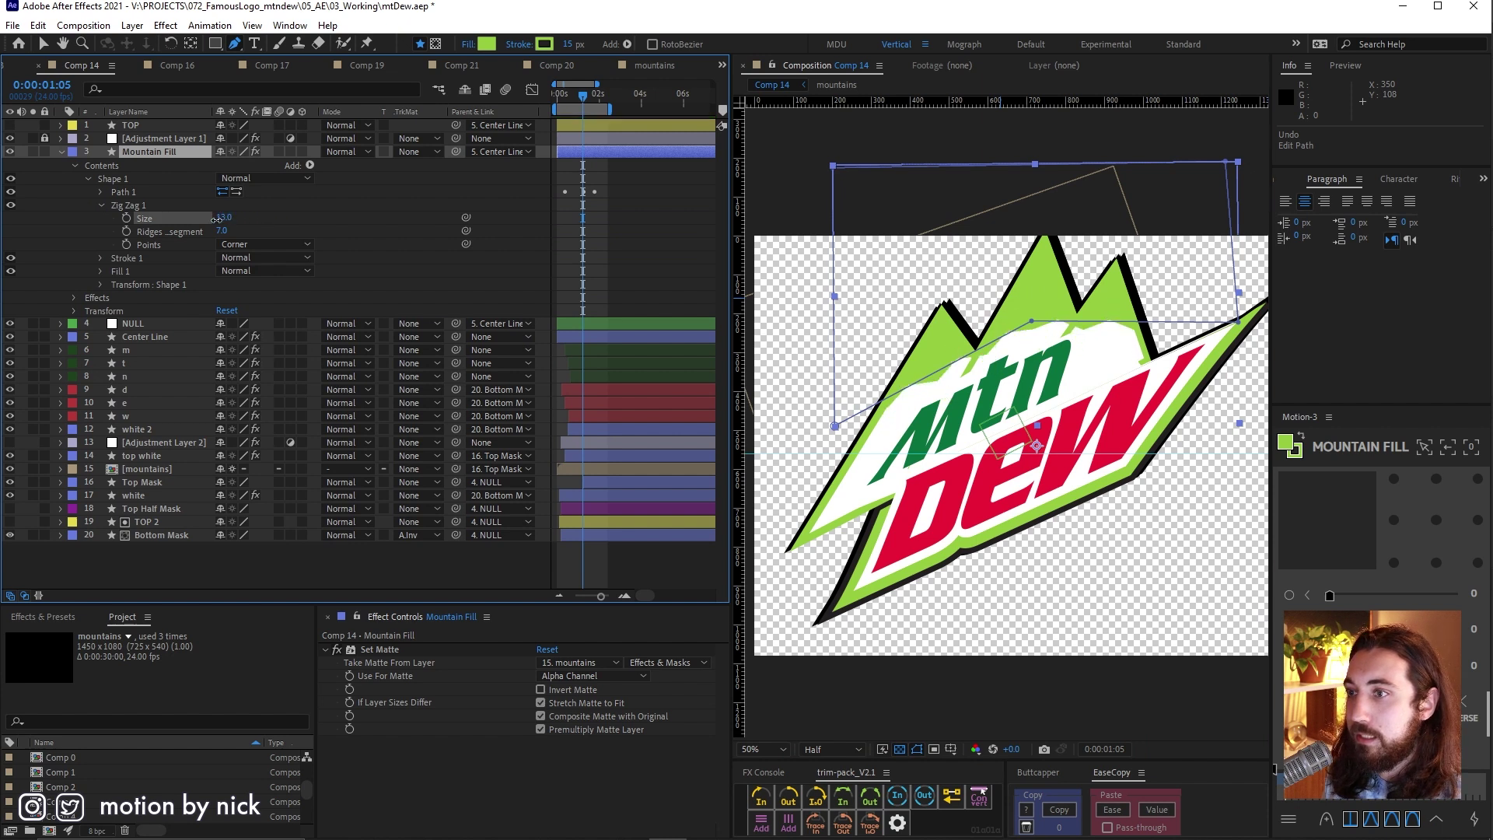
key(ctrl+z)
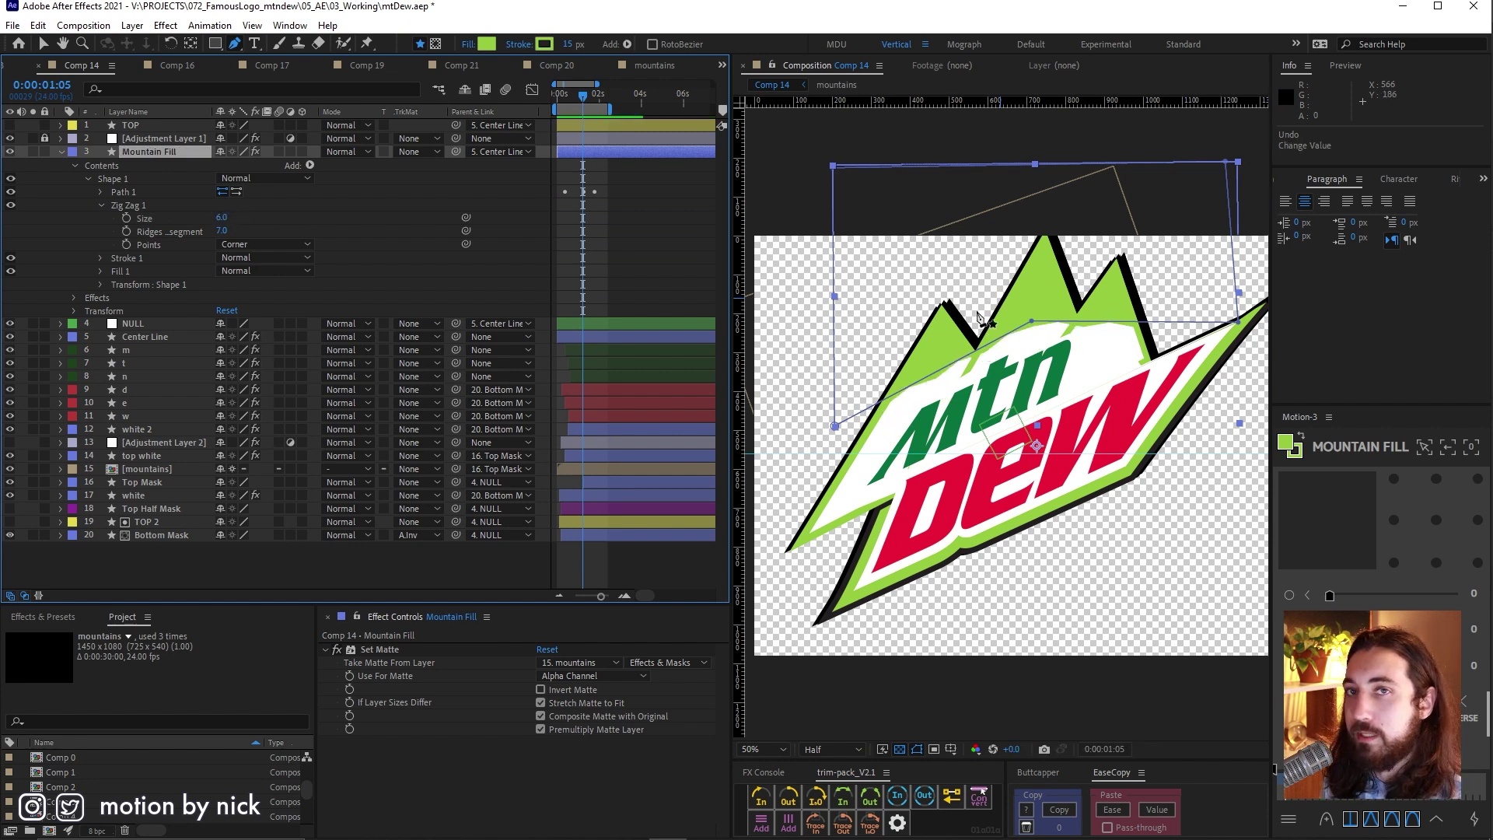
drag(581, 108, 574, 187)
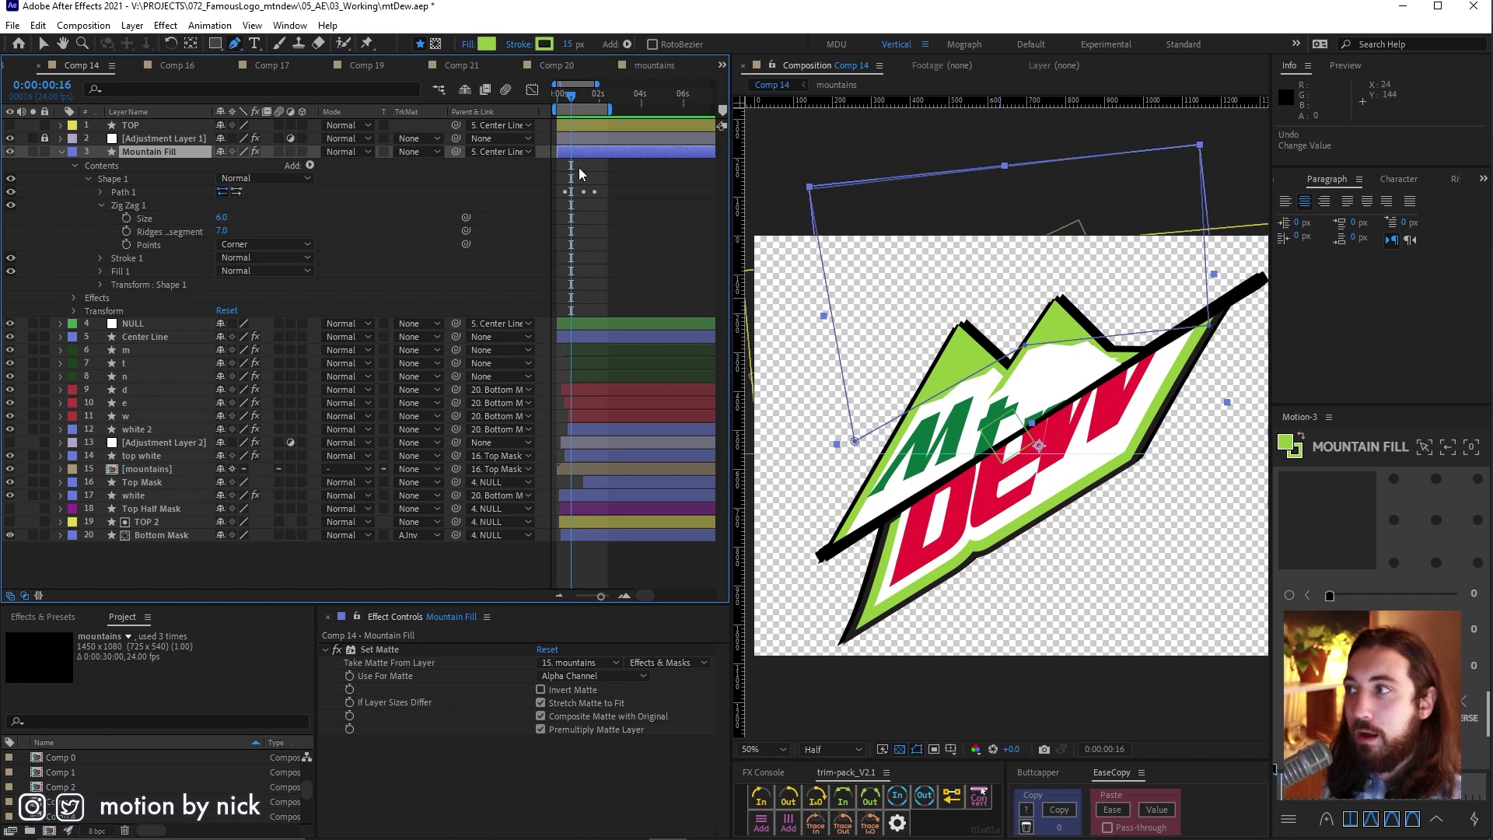
- Deselect Mountain Fill and preview the Comp 16 logo animation from near the start
click(579, 173)
click(560, 99)
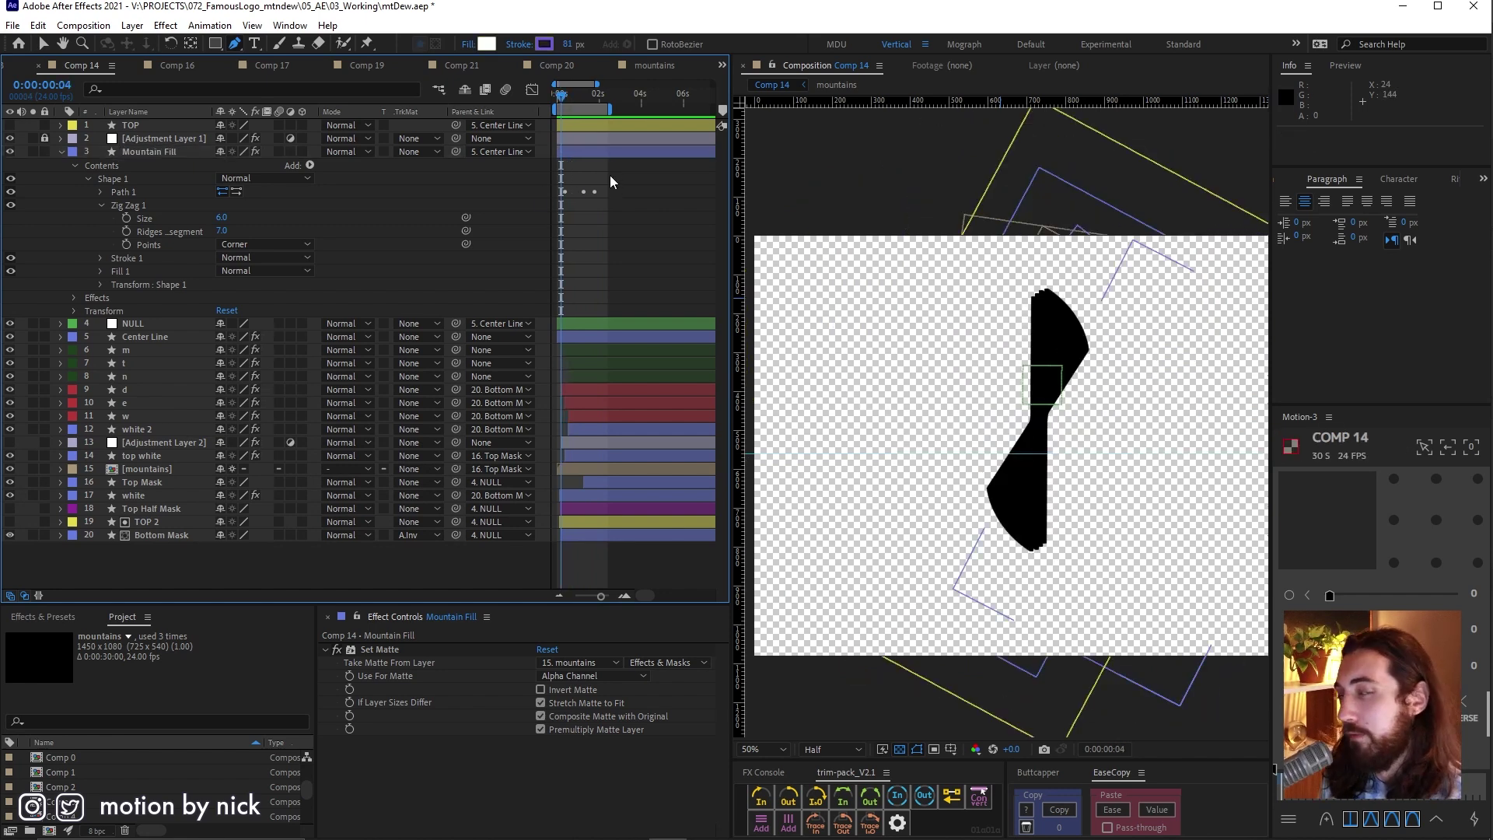
key(space)
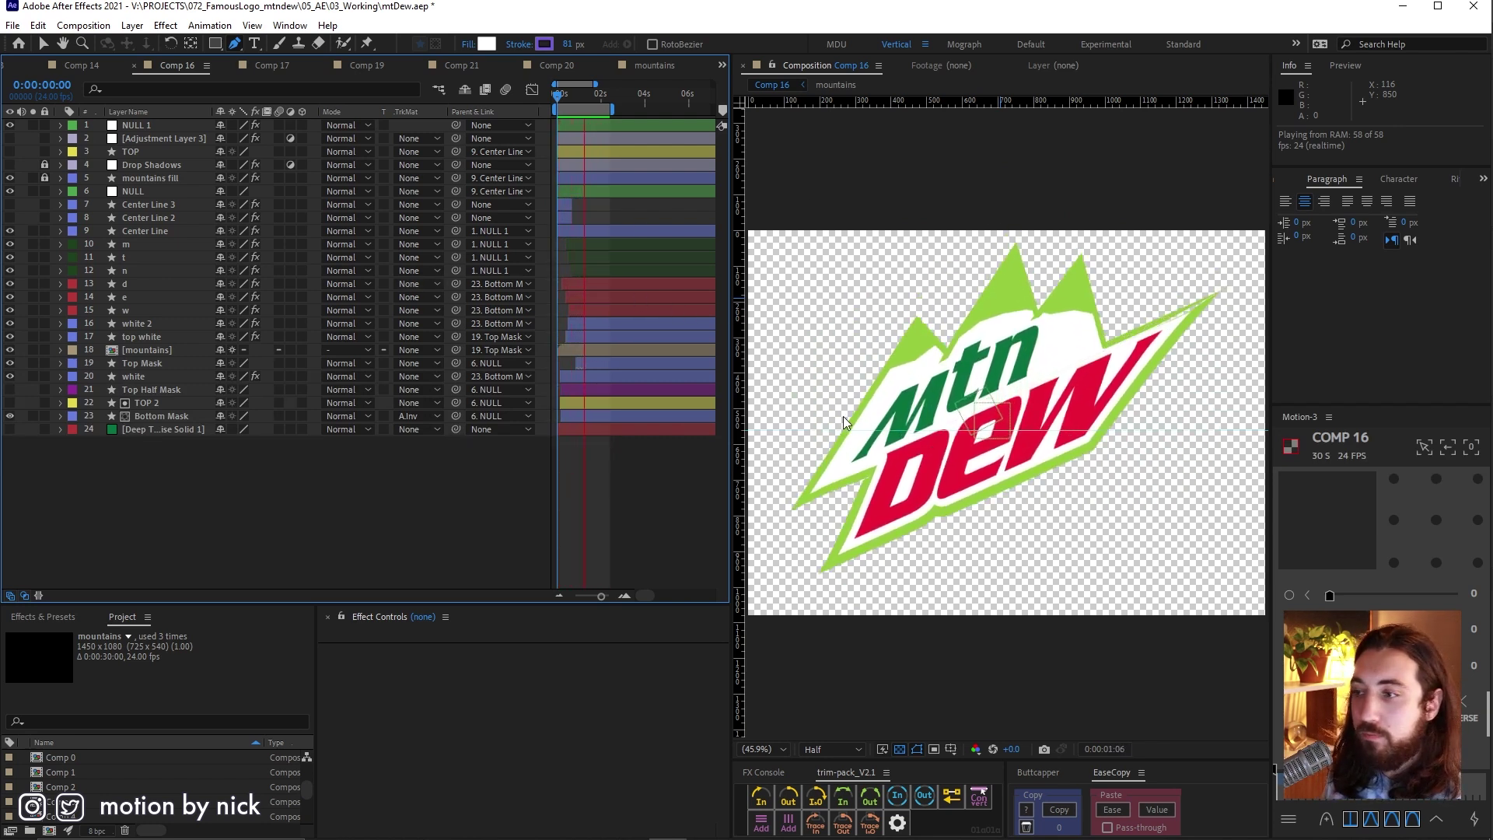
key(space)
- Preview on a black background at 100% zoom, pan to the Dew lettering, then return to 50%
click(899, 749)
key(space)
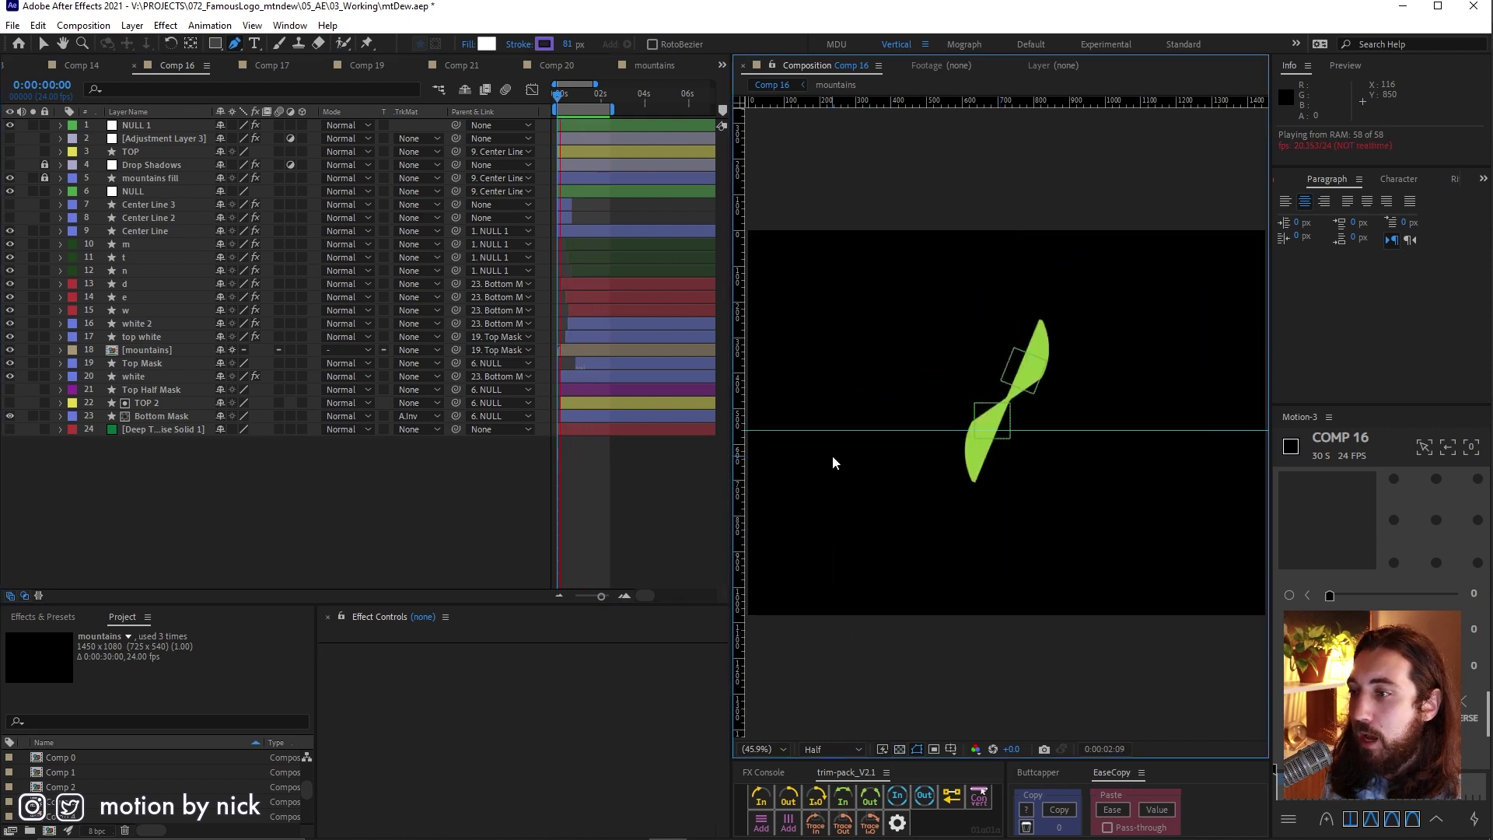
scroll(876, 460, up, 3)
key(space)
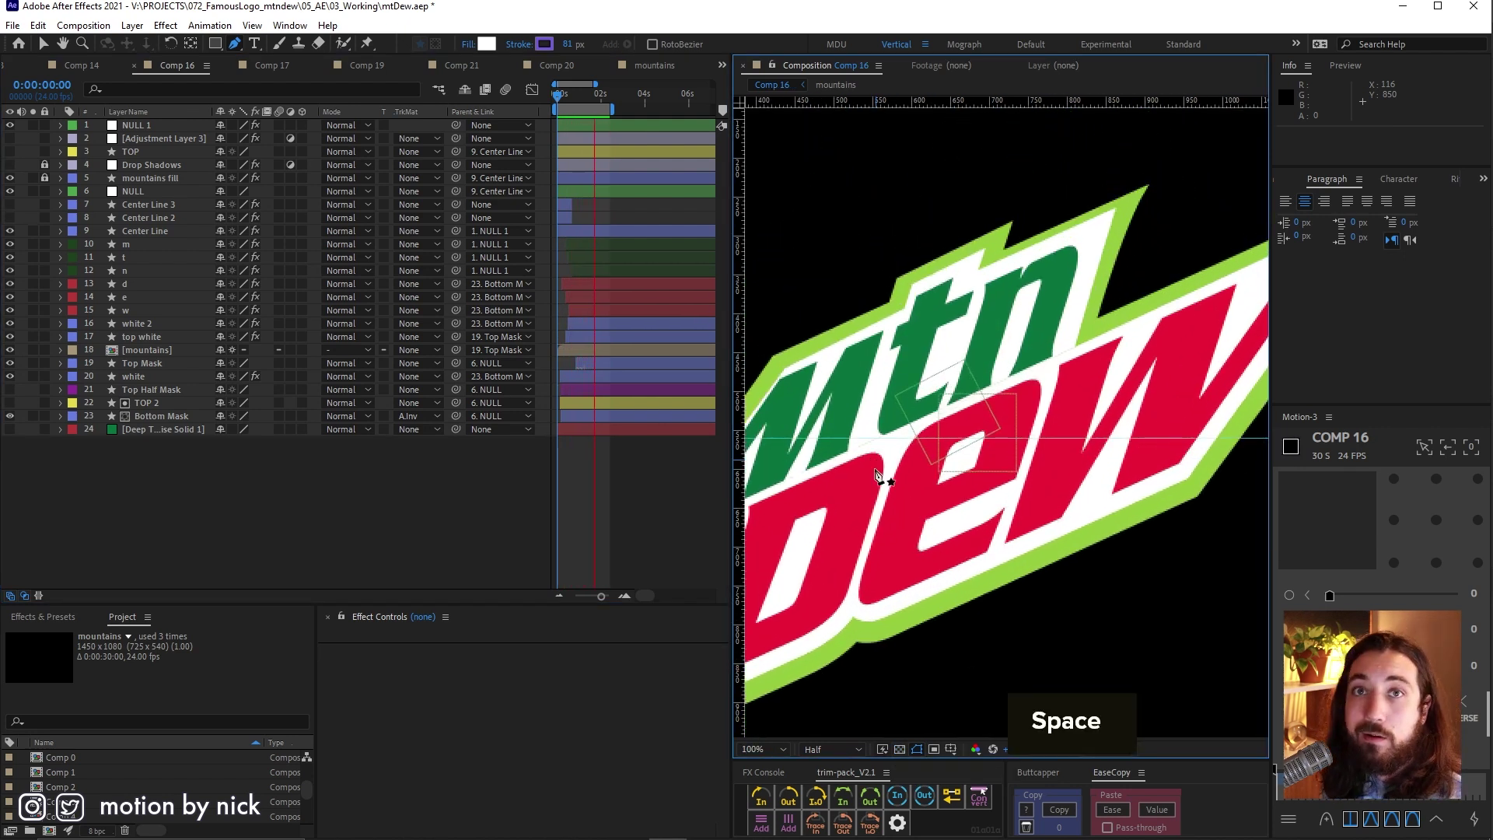
key(space)
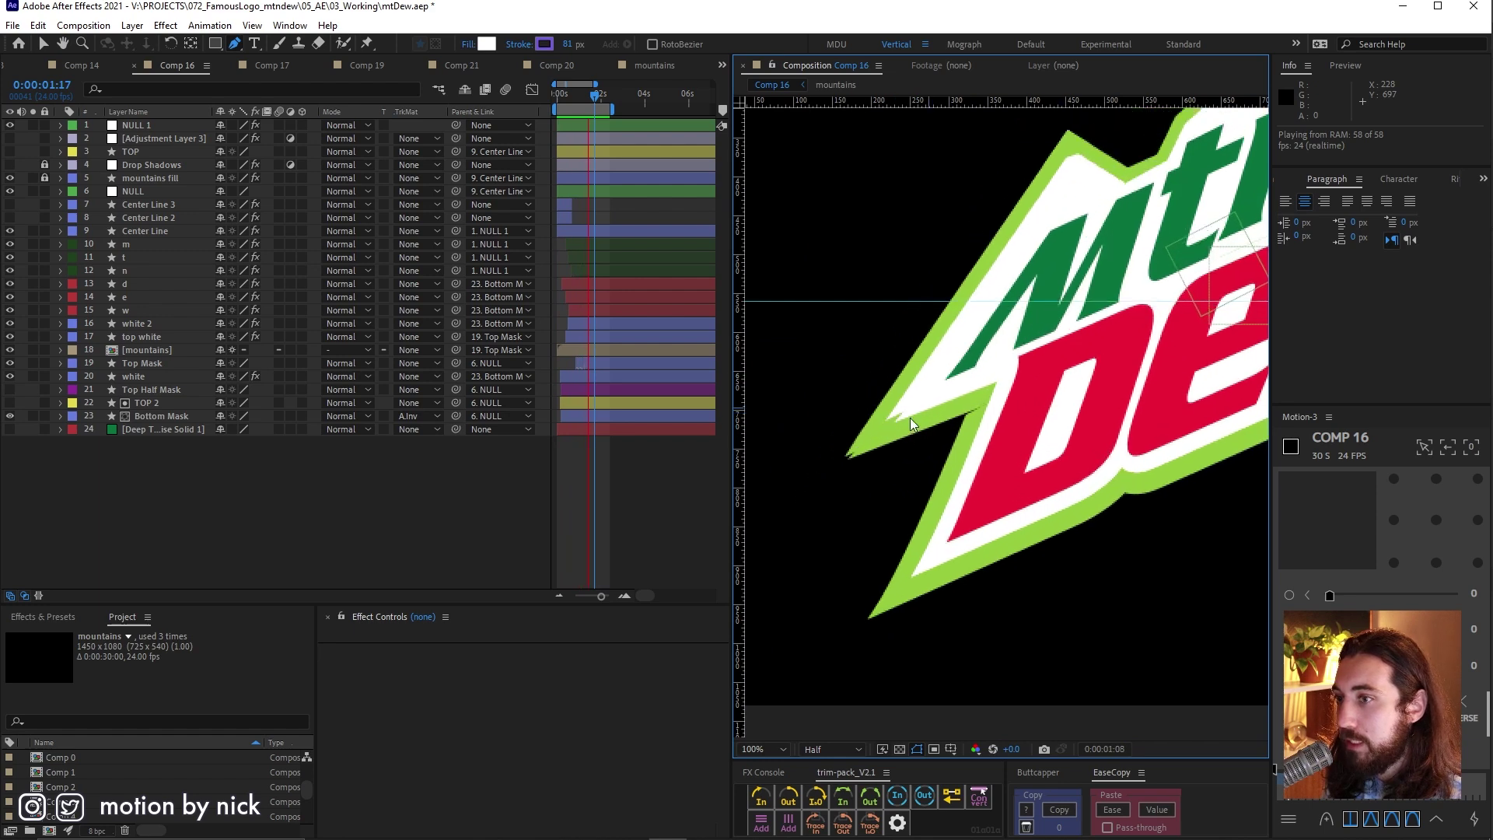
key(space)
drag(1164, 314, 933, 472)
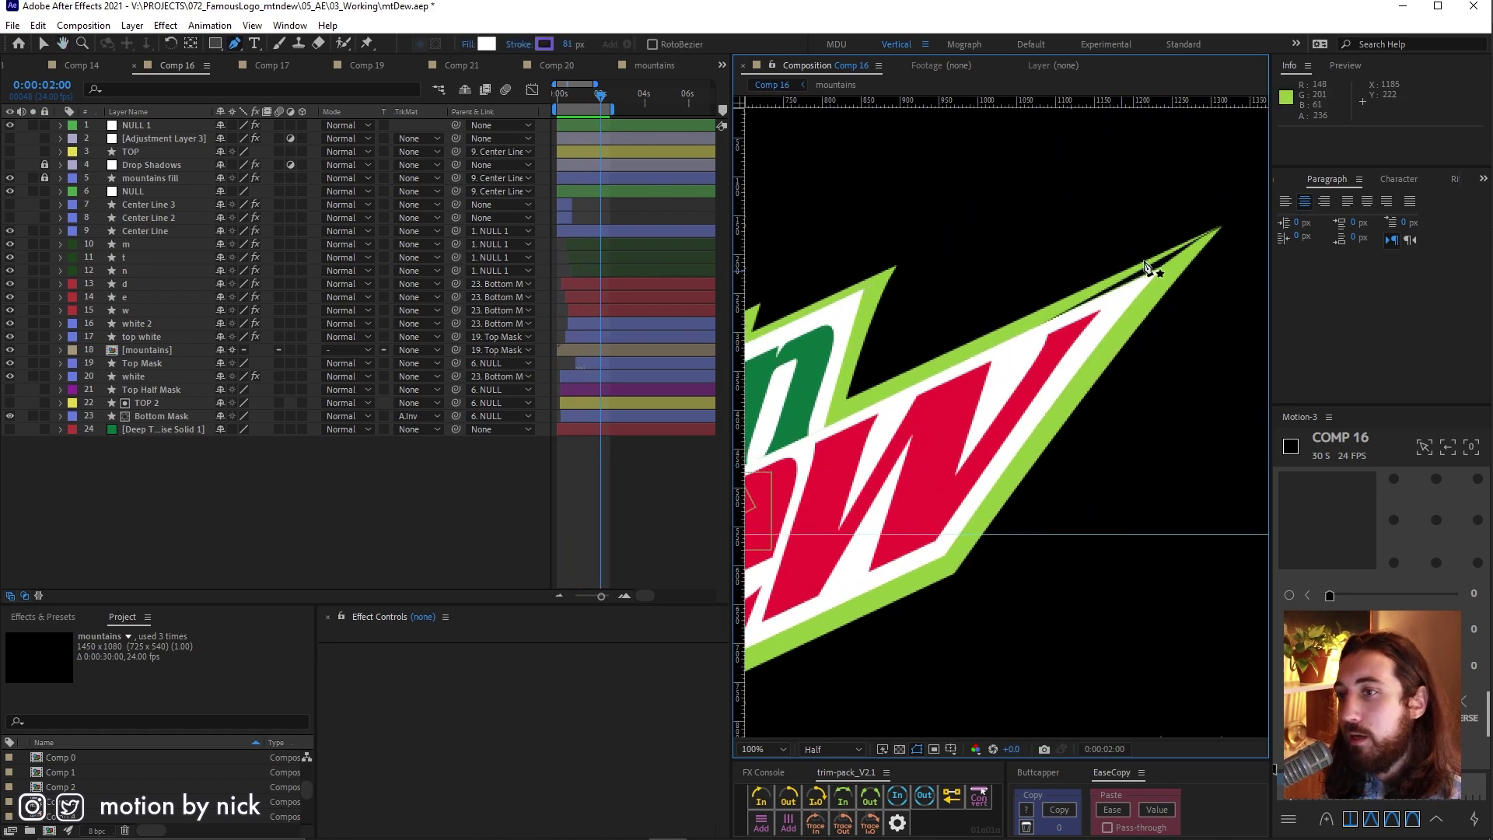
scroll(1076, 268, down, 2)
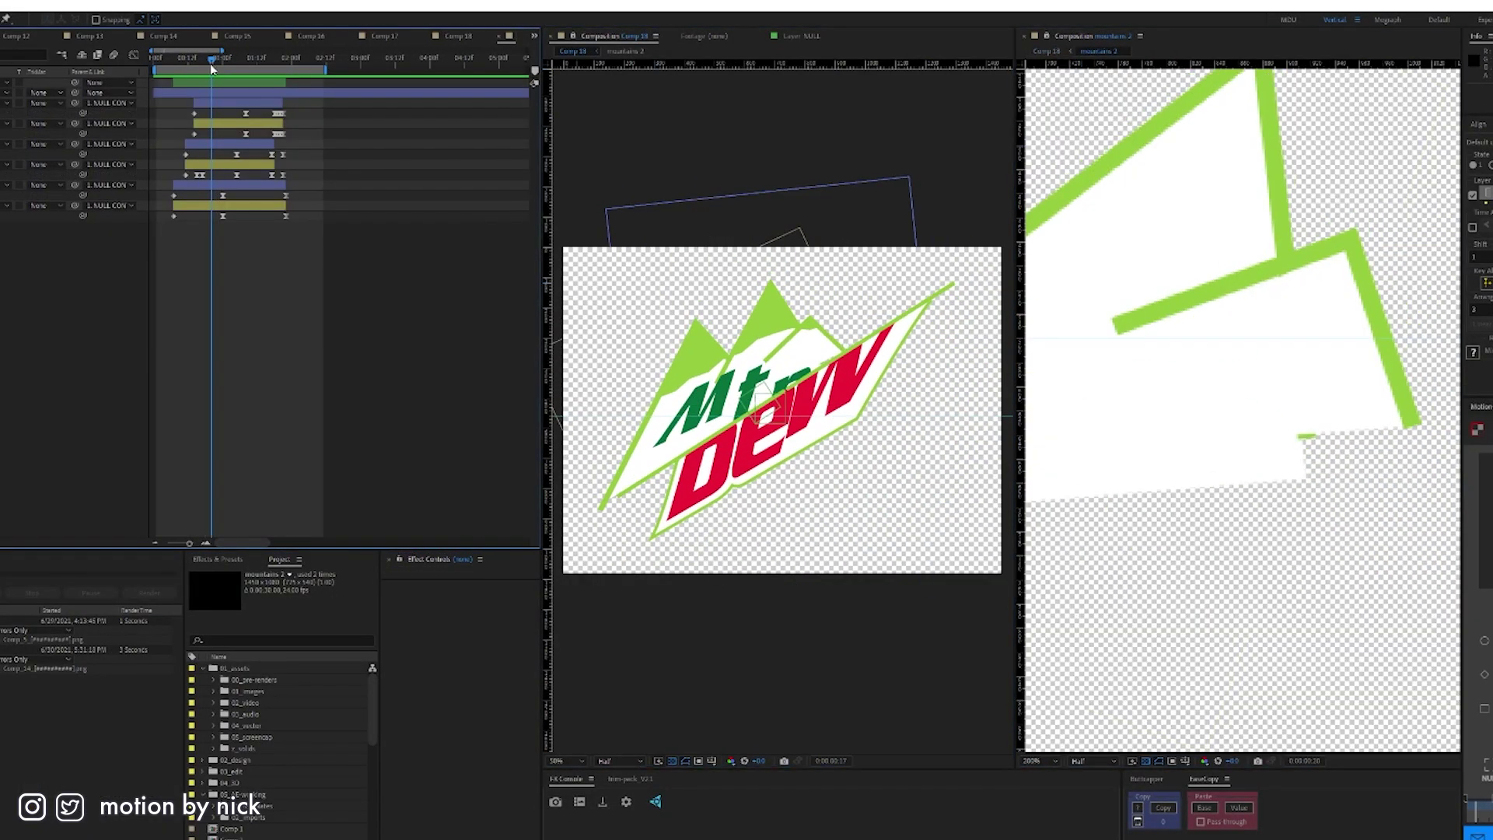
- Show Comp 18 beside mountains 2 and jump its timeline to about 1:11
click(220, 123)
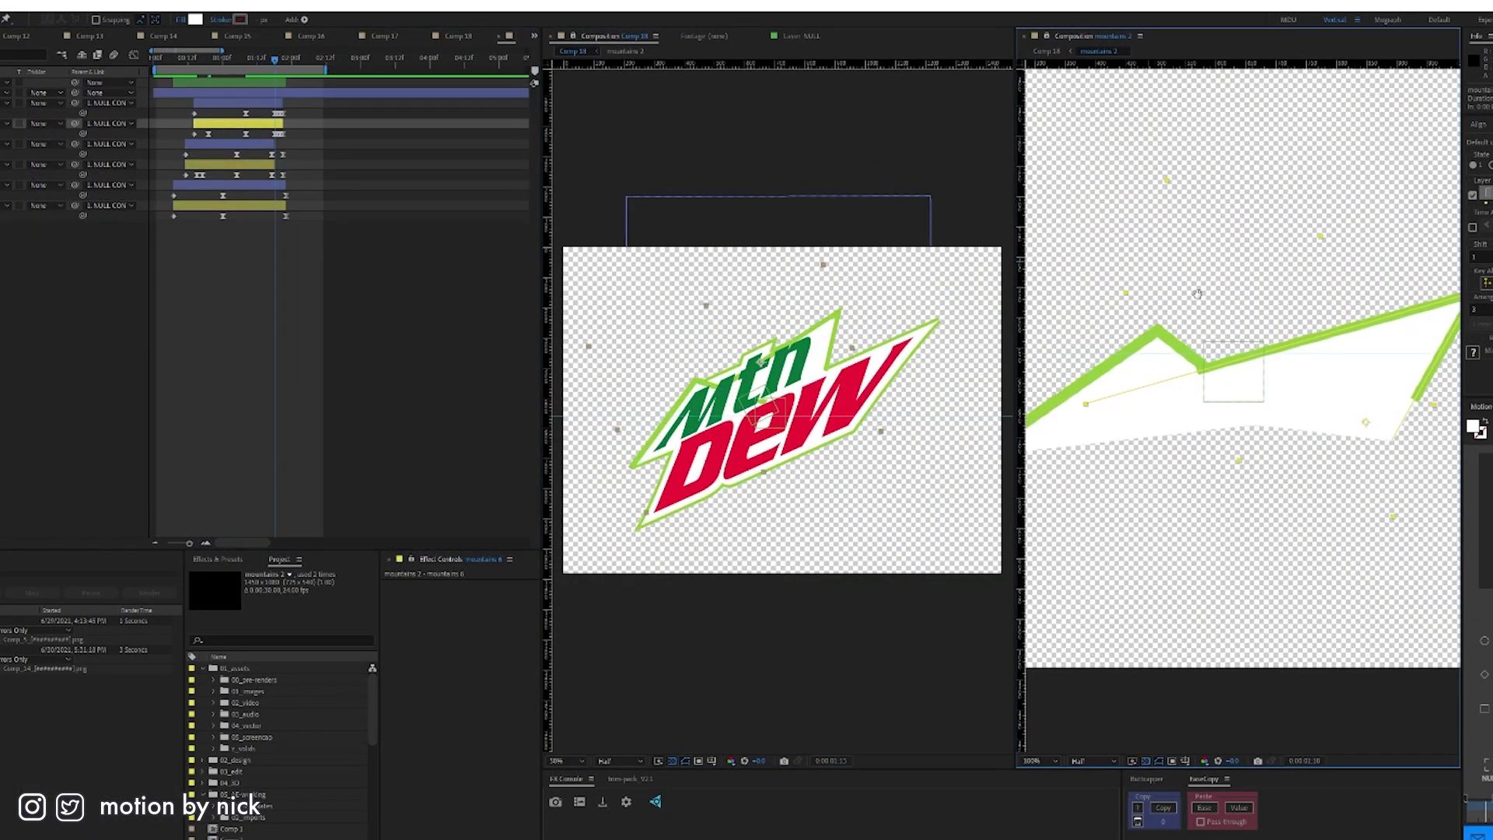
click(273, 69)
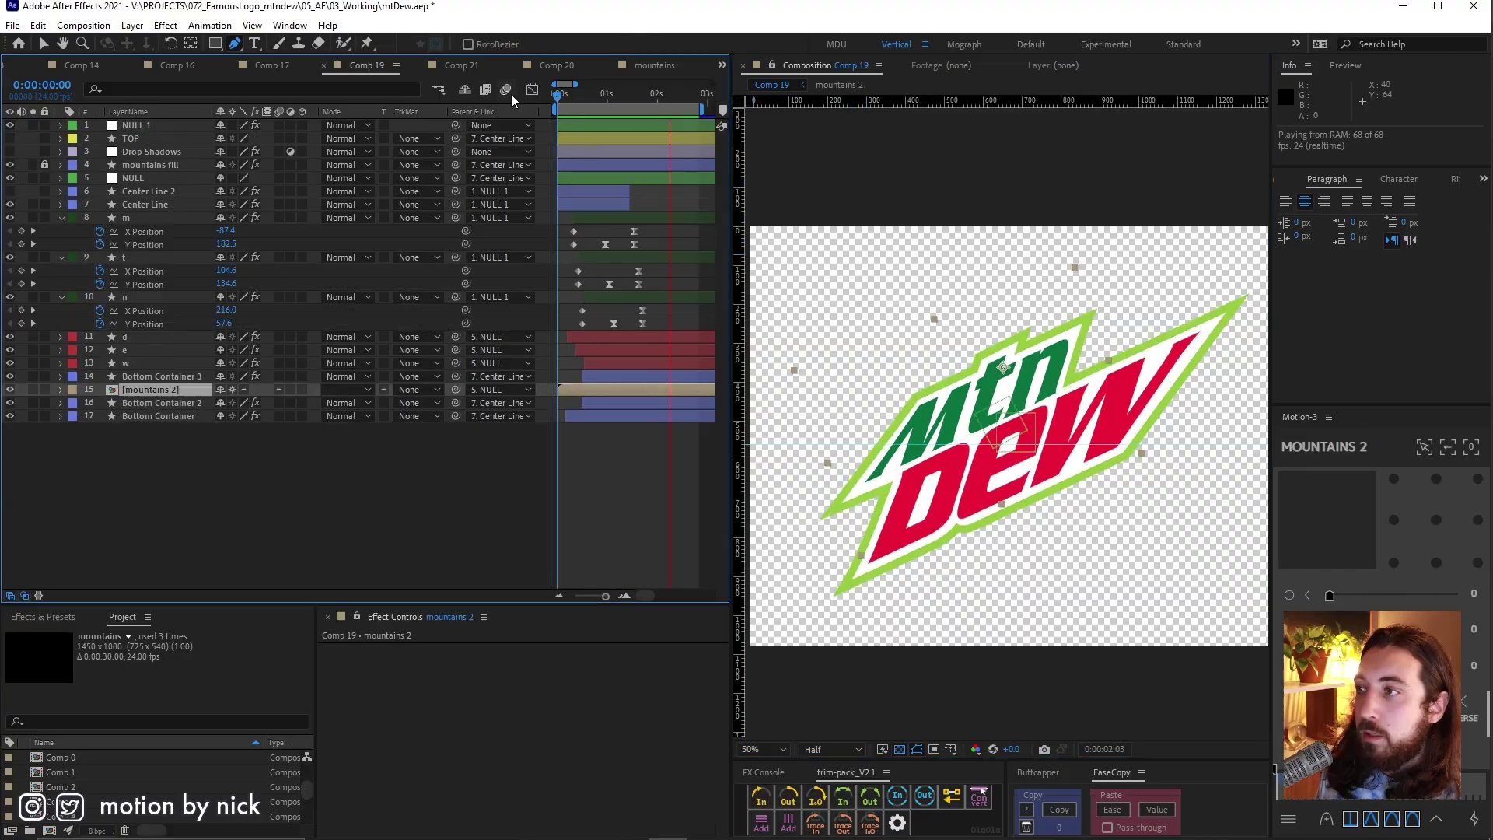
- Preview Comp 19, reveal every layer's keyframed properties with U, and return to Comp 16
key(space)
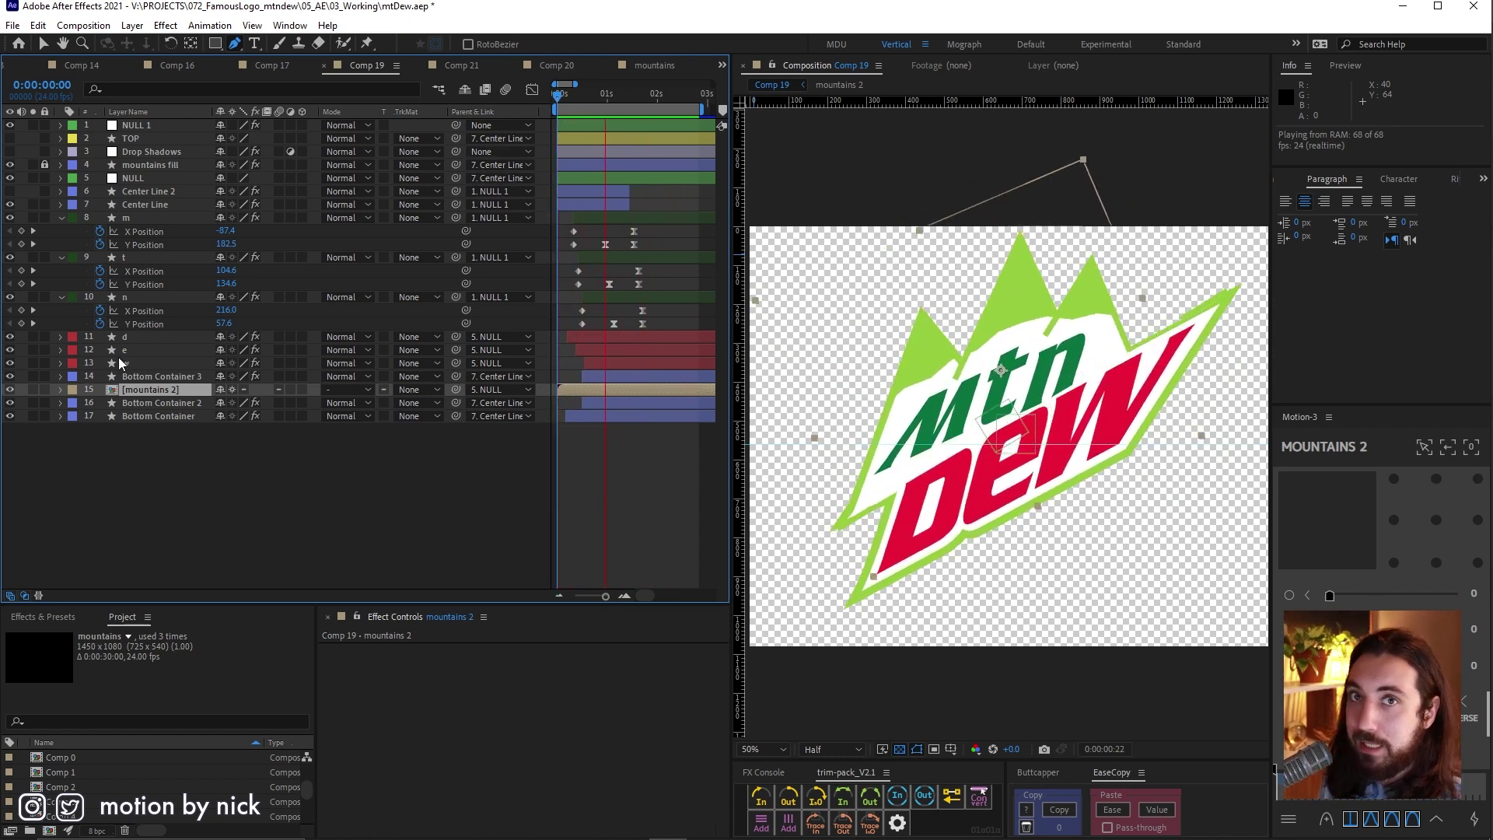
click(657, 462)
key(u)
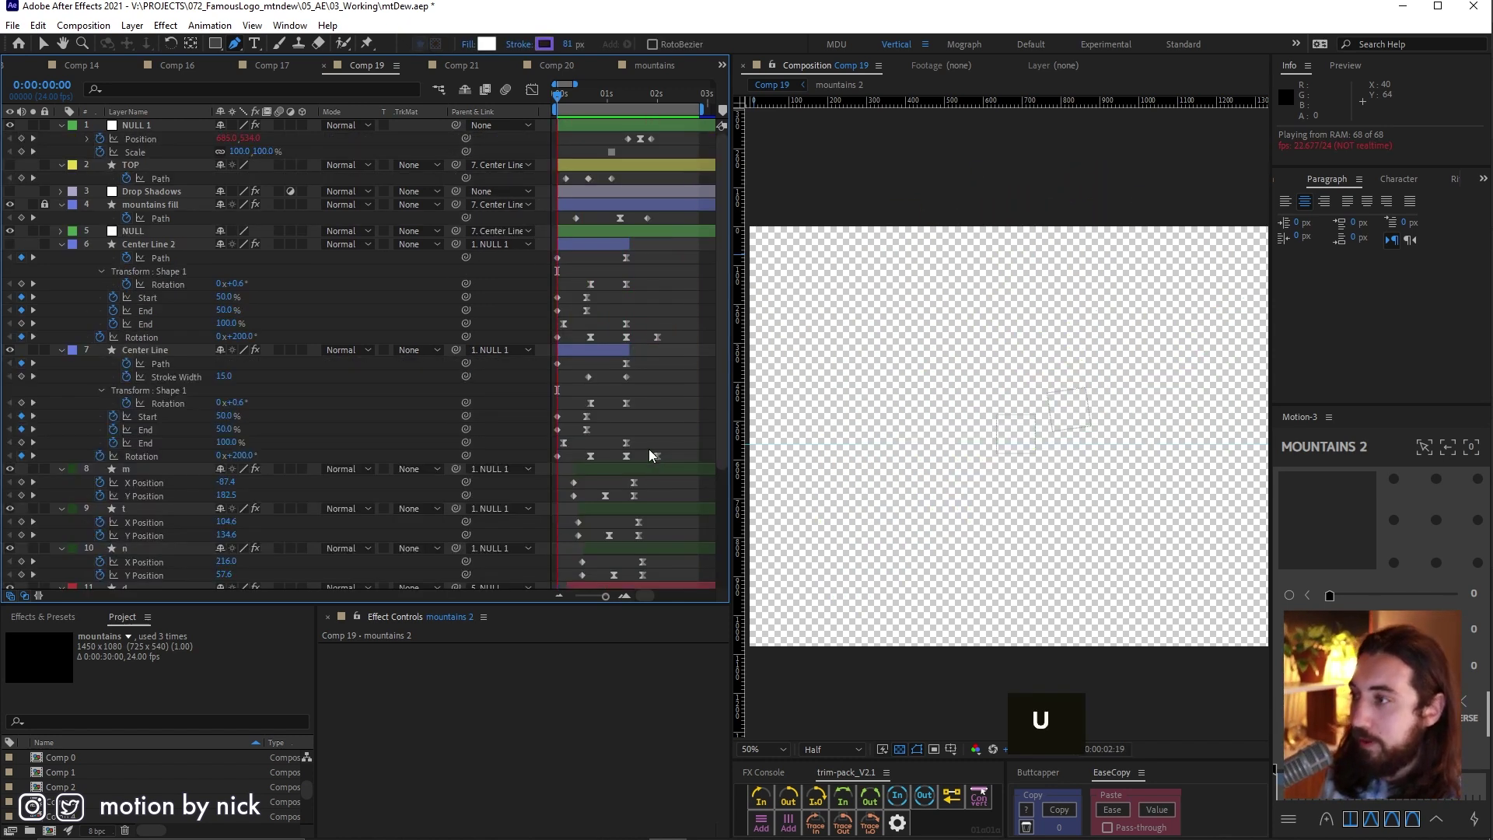
scroll(627, 429, up, 5)
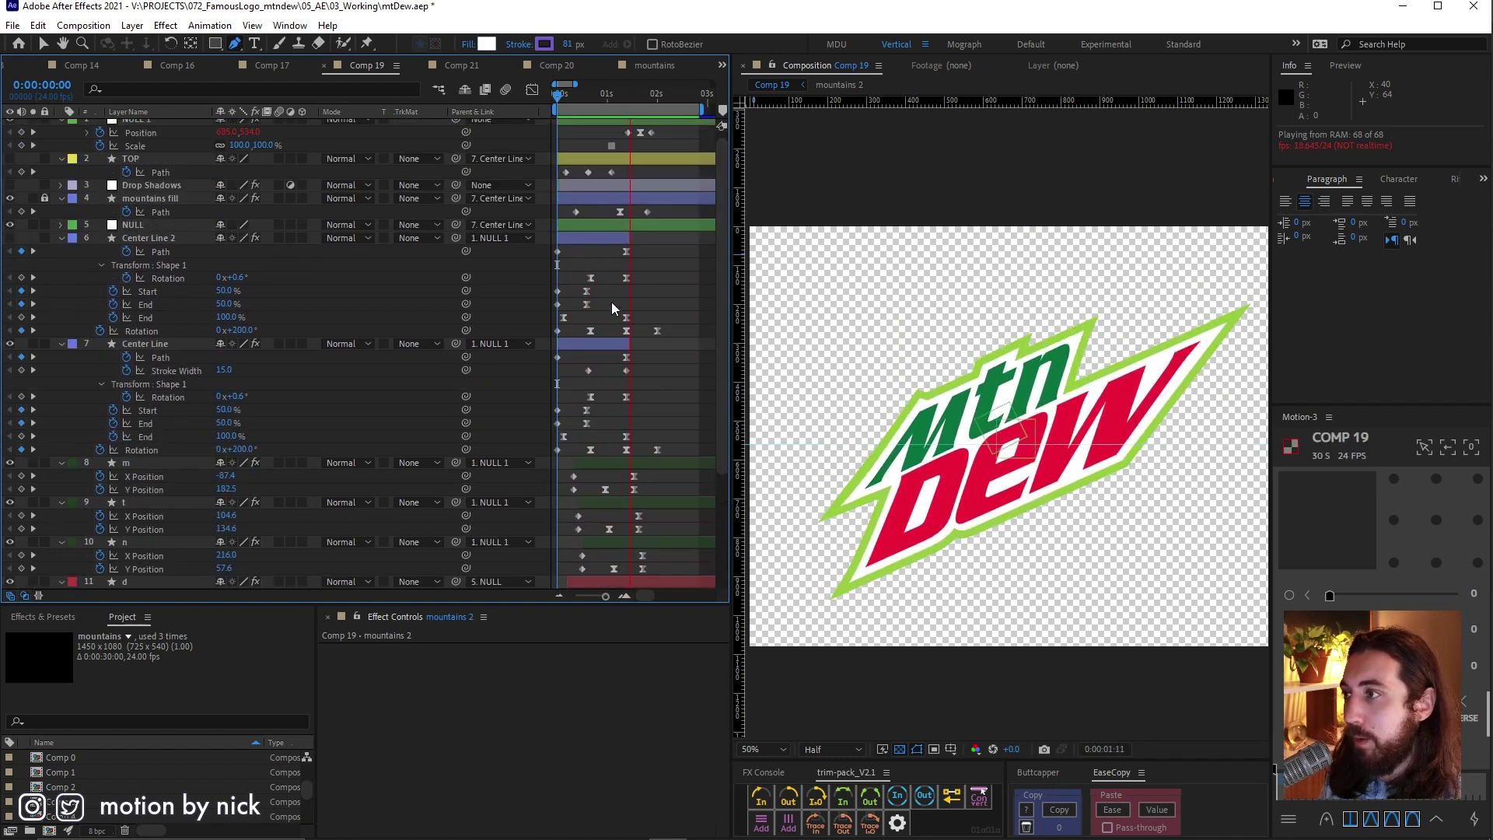
scroll(590, 223, down, 4)
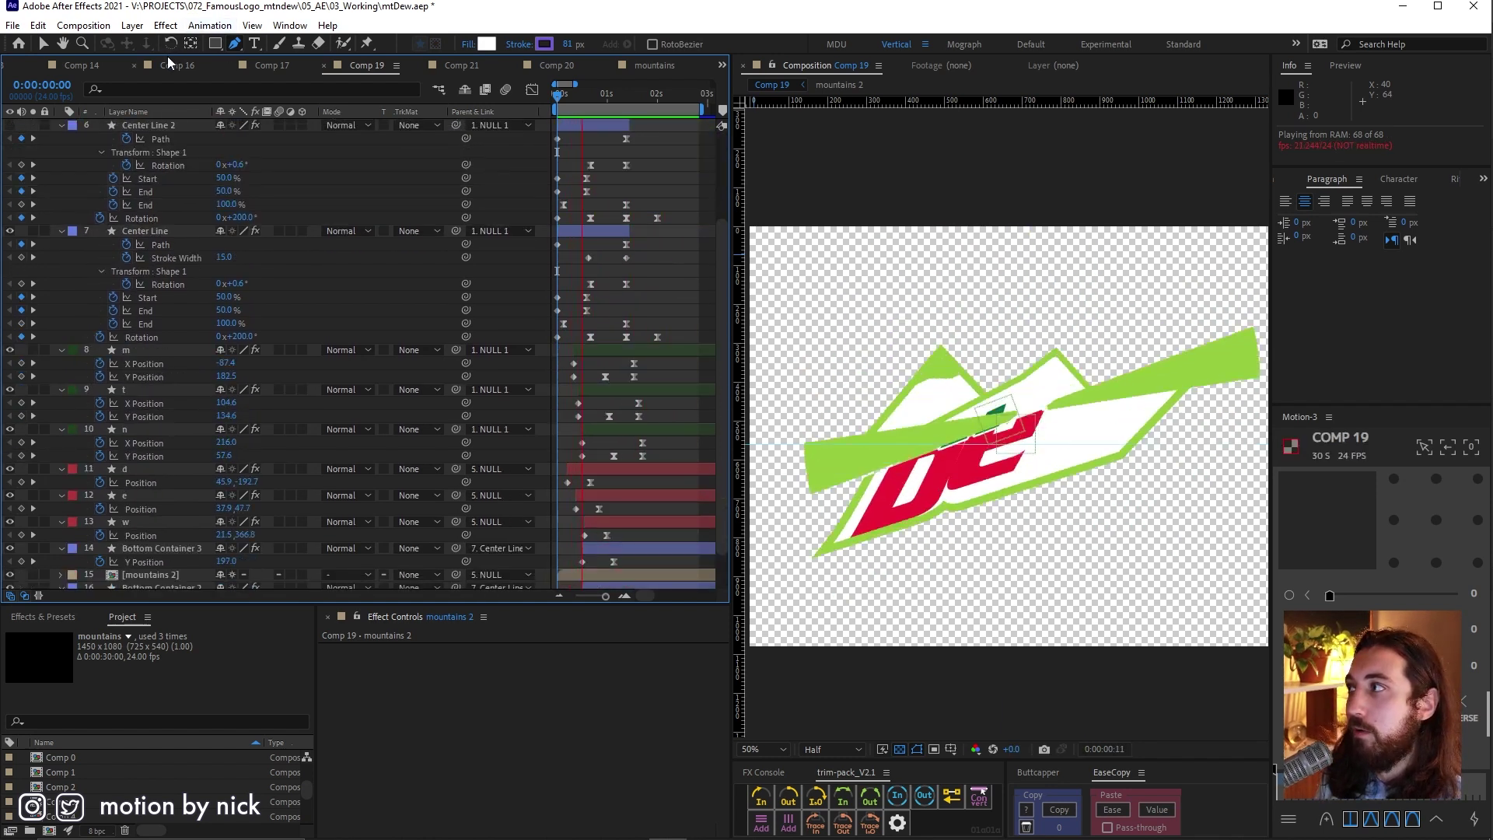
click(172, 65)
- Zoom the Comp 16 timeline and select the top white layer's Path keyframes
scroll(711, 398, up, 3)
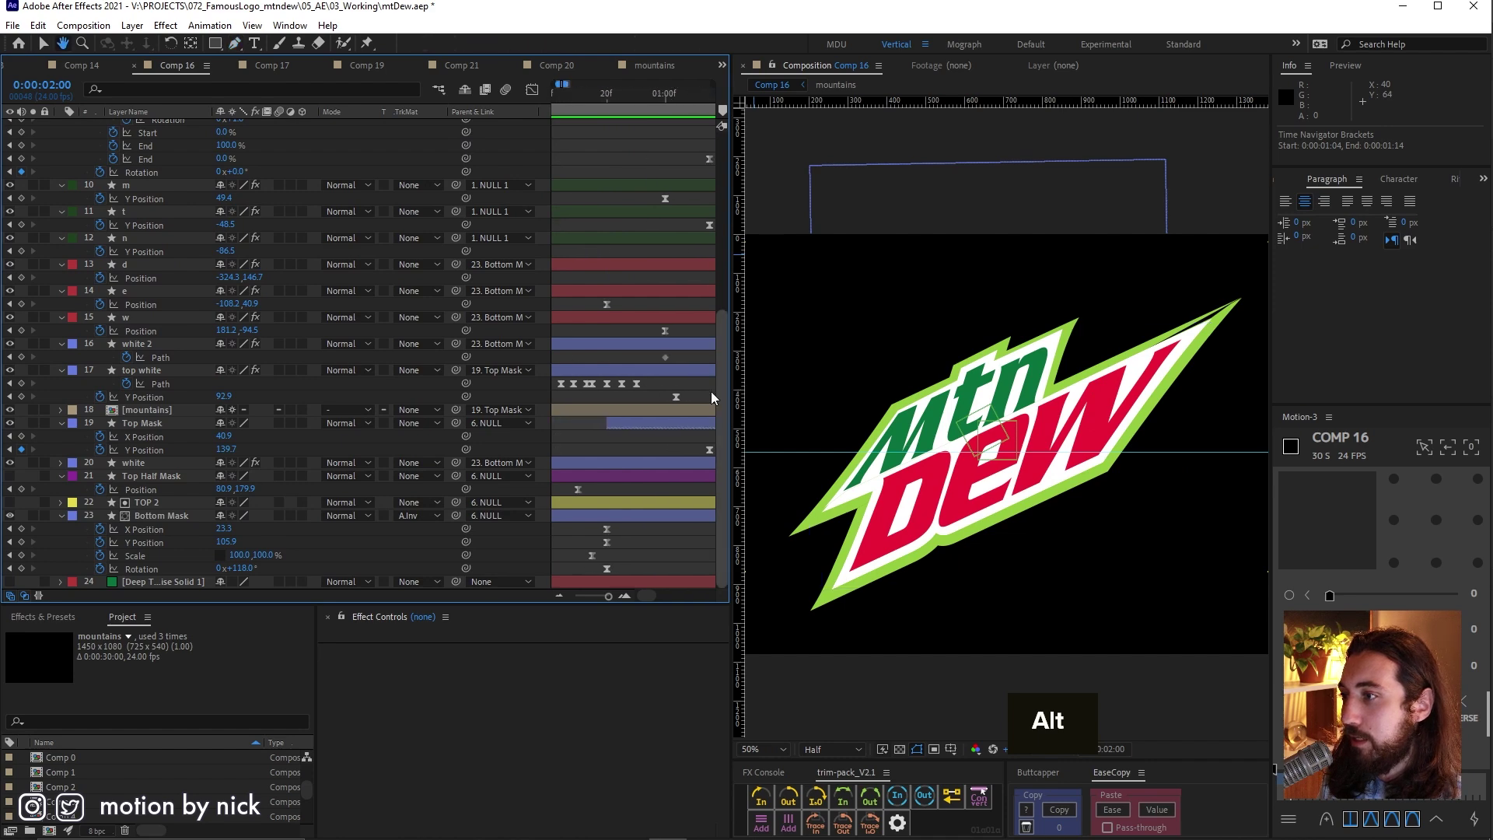
scroll(712, 399, down, 3)
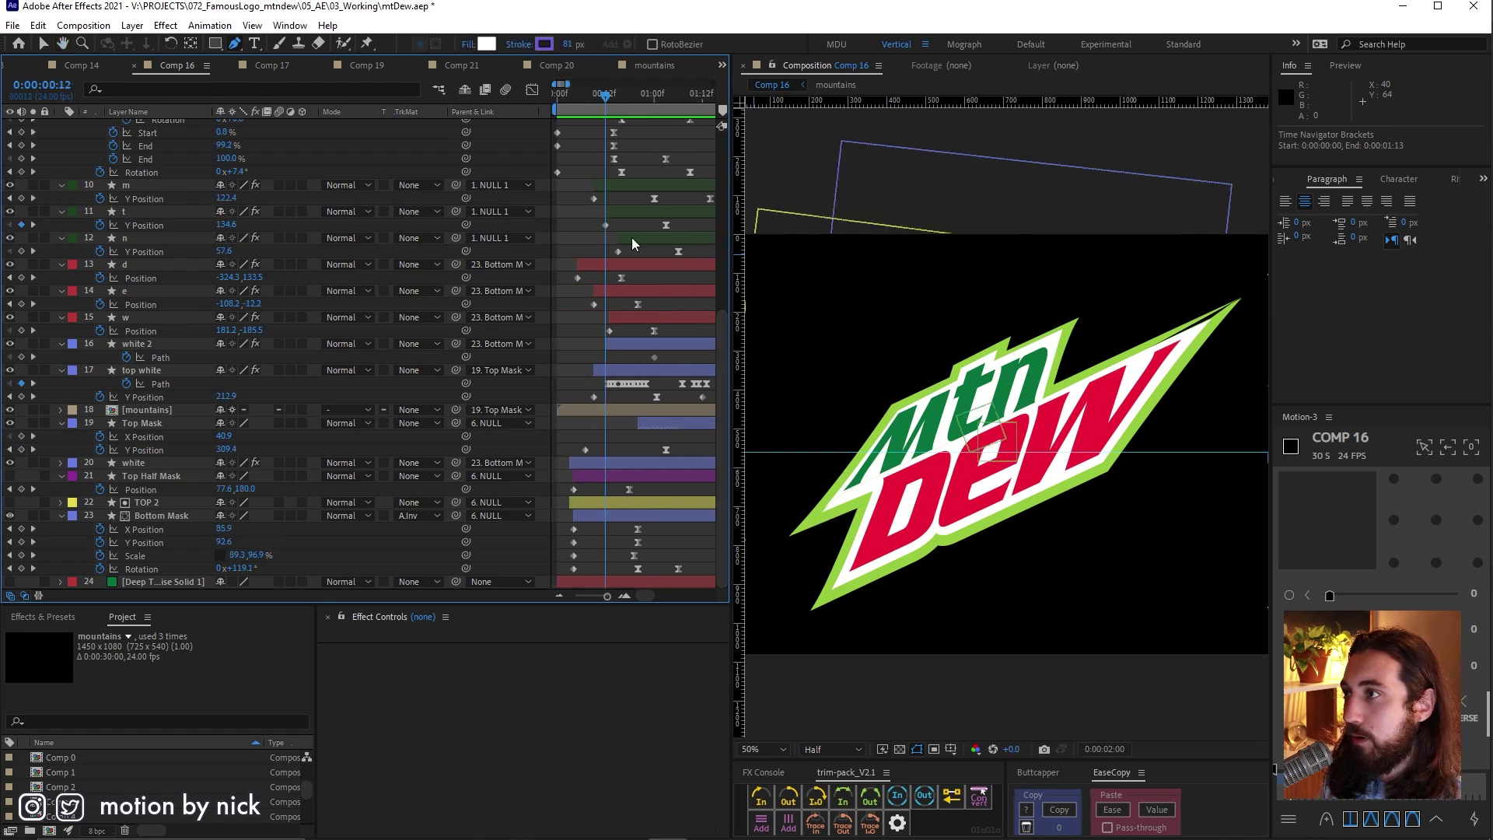
drag(644, 396, 604, 378)
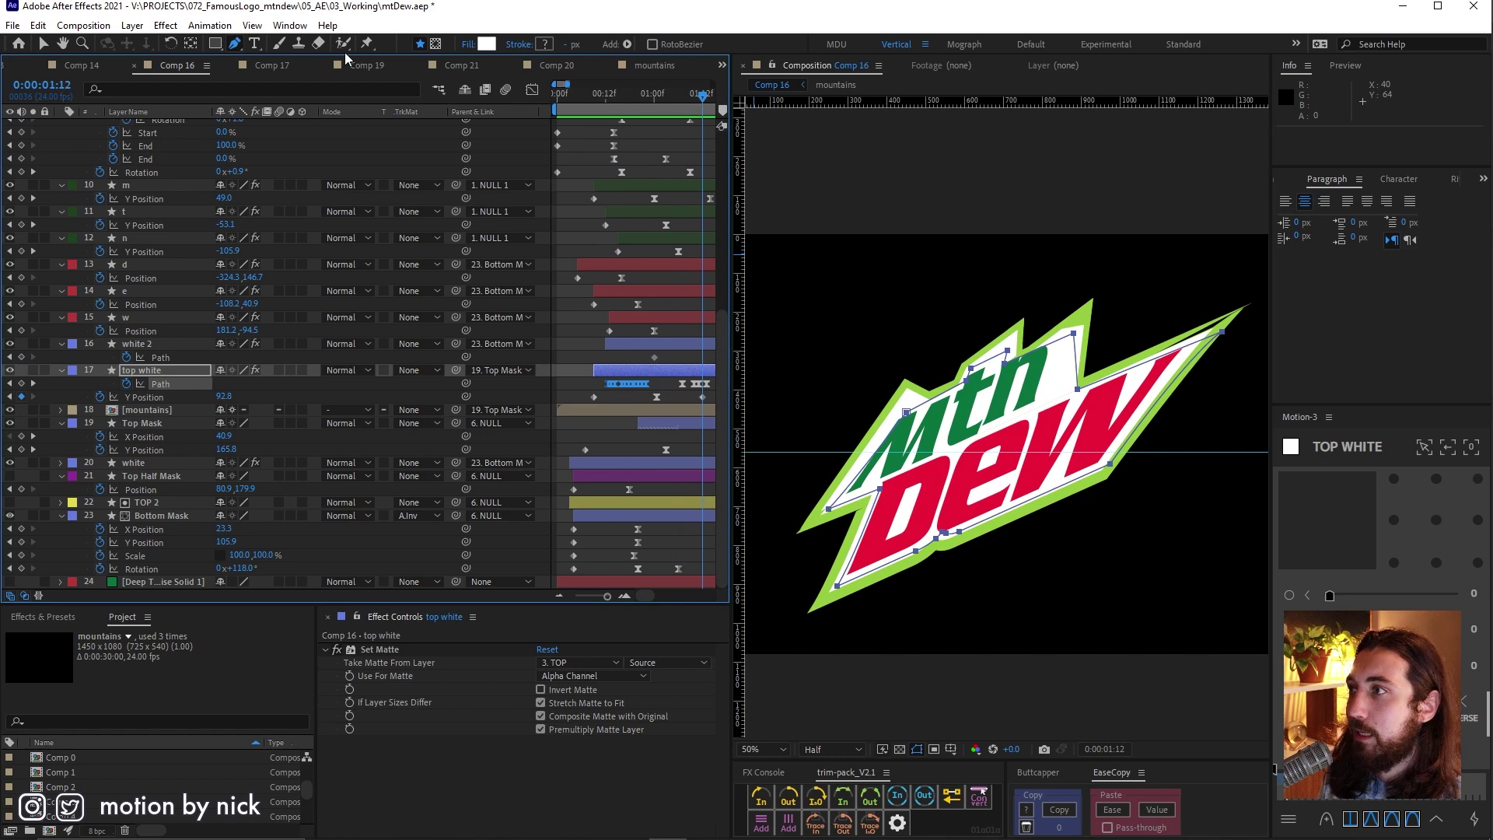
- Switch to Comp 19 and preview its logo build from the beginning
click(372, 69)
key(space)
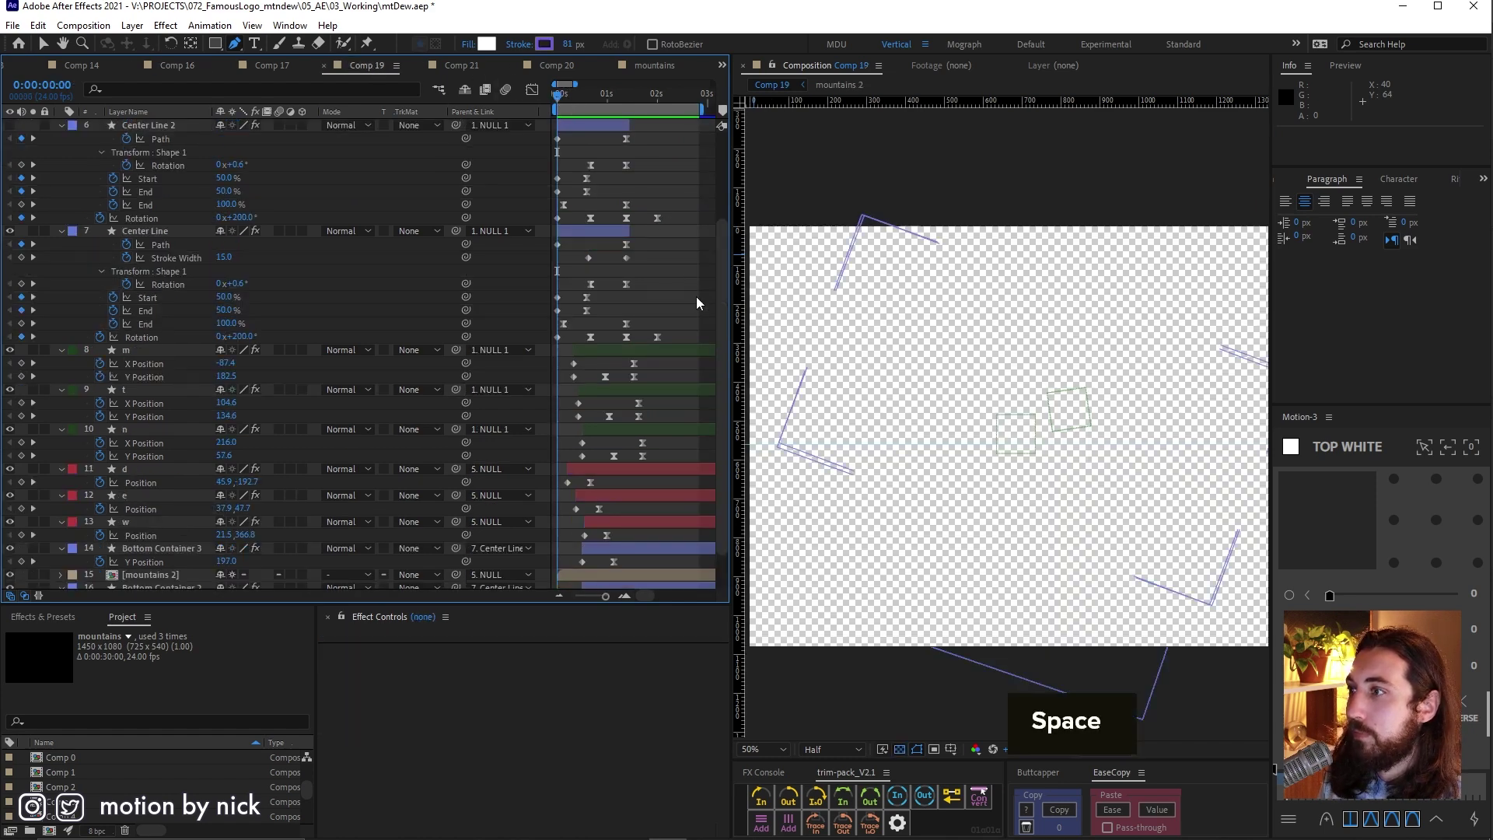
scroll(679, 338, down, 1)
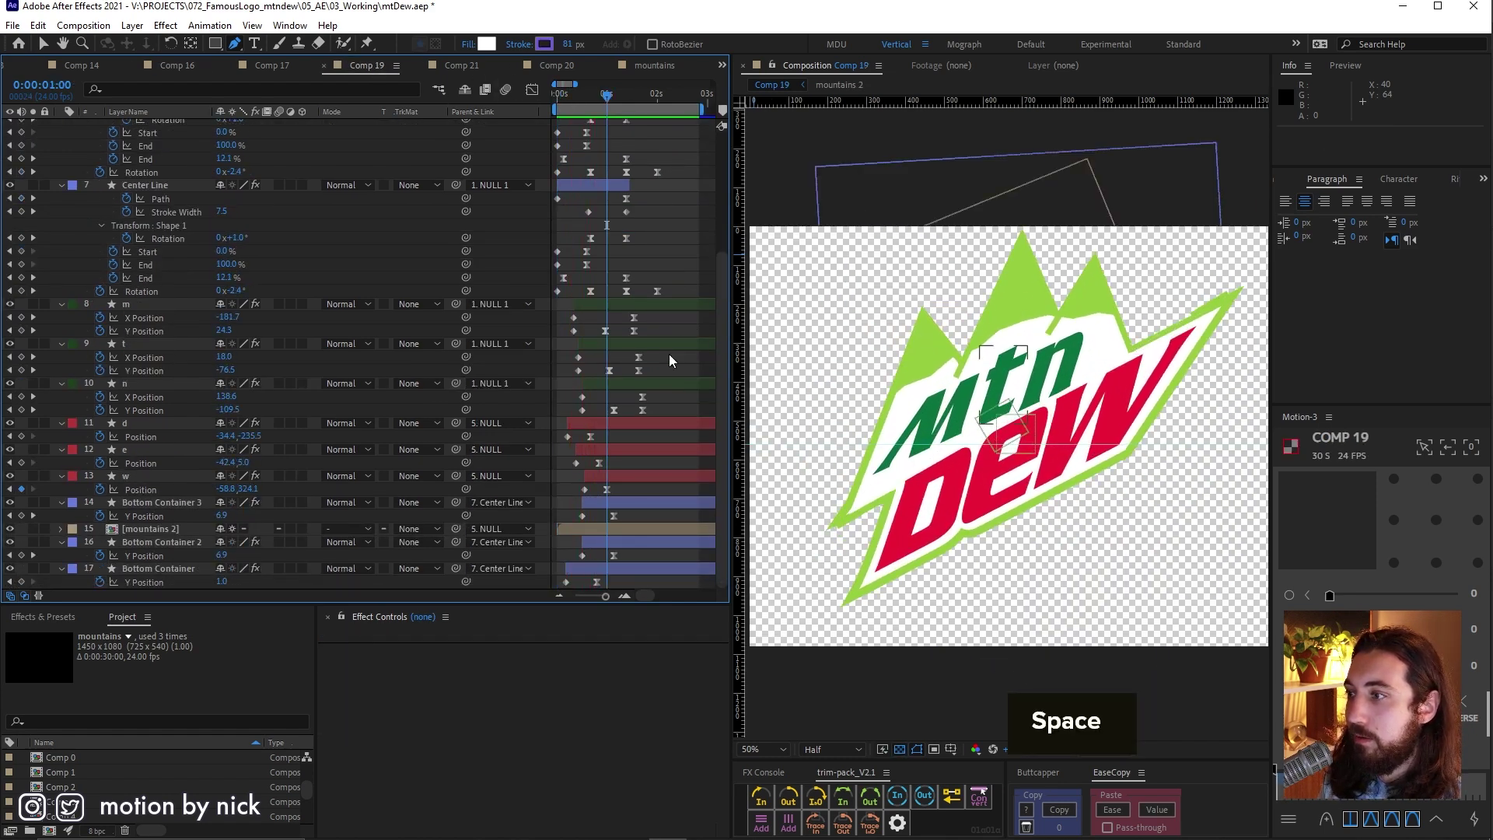
scroll(648, 377, up, 4)
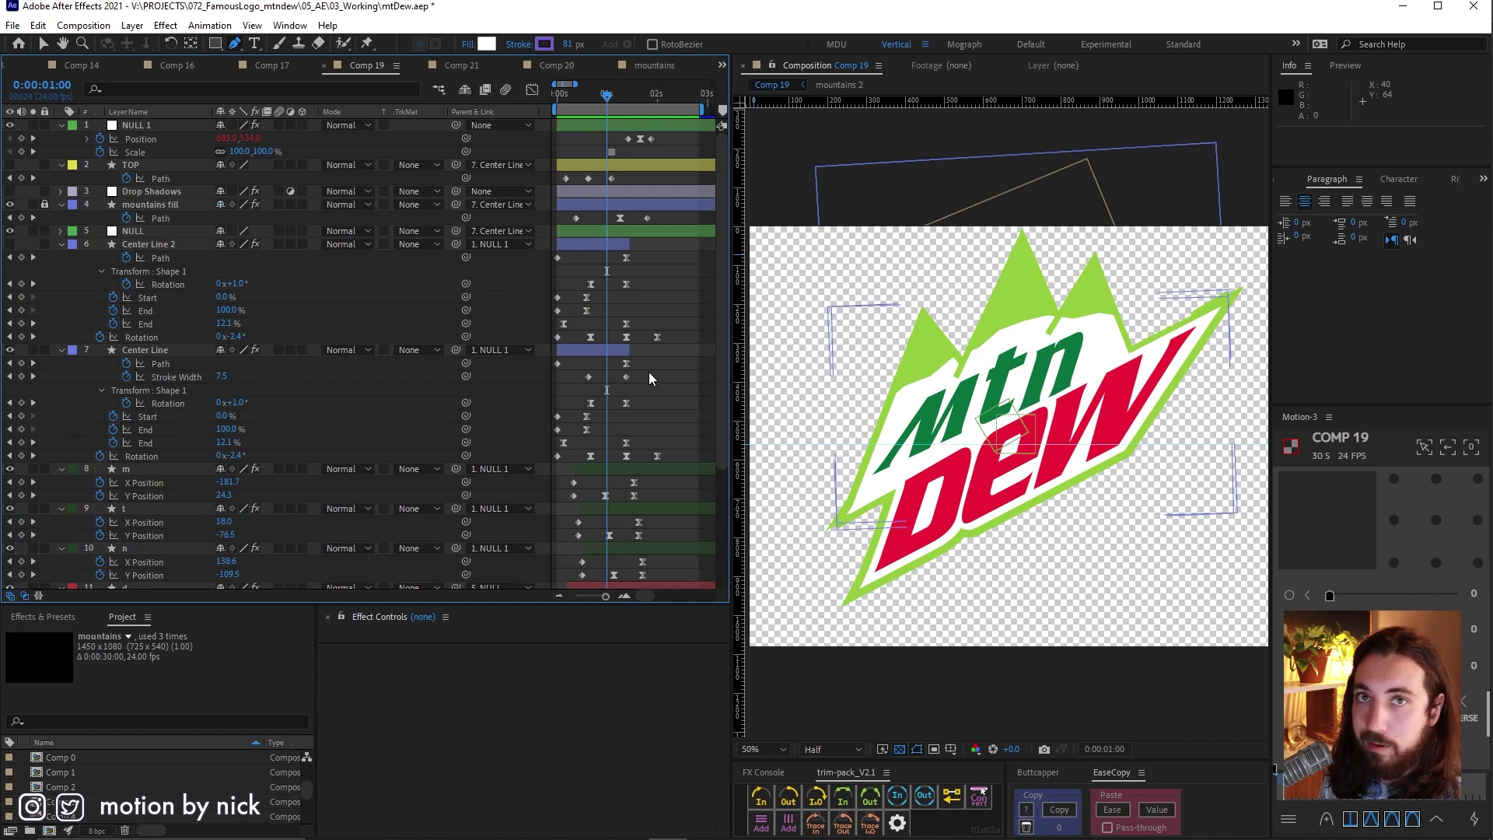
key(space)
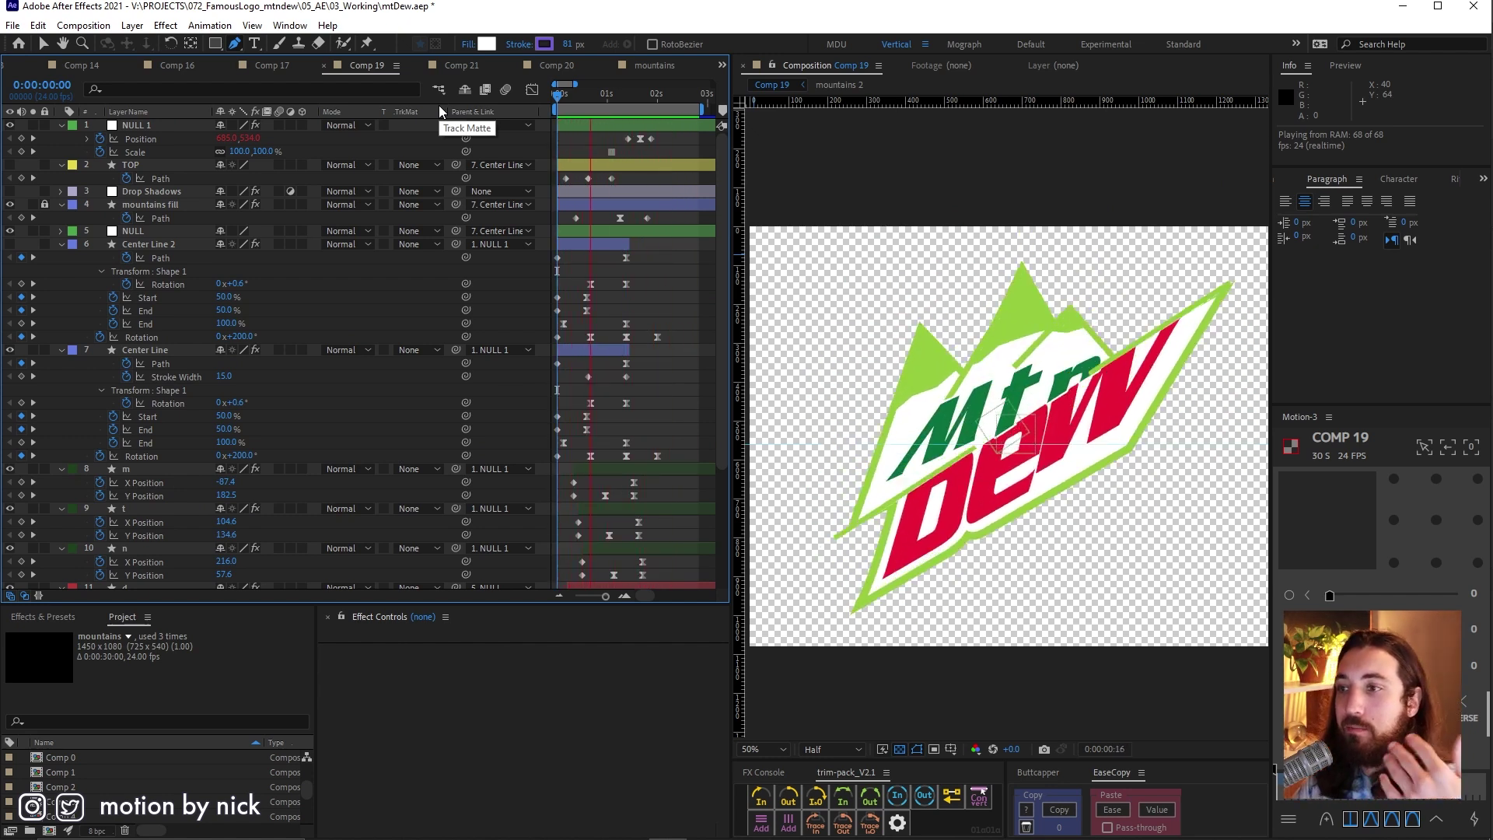
key(space)
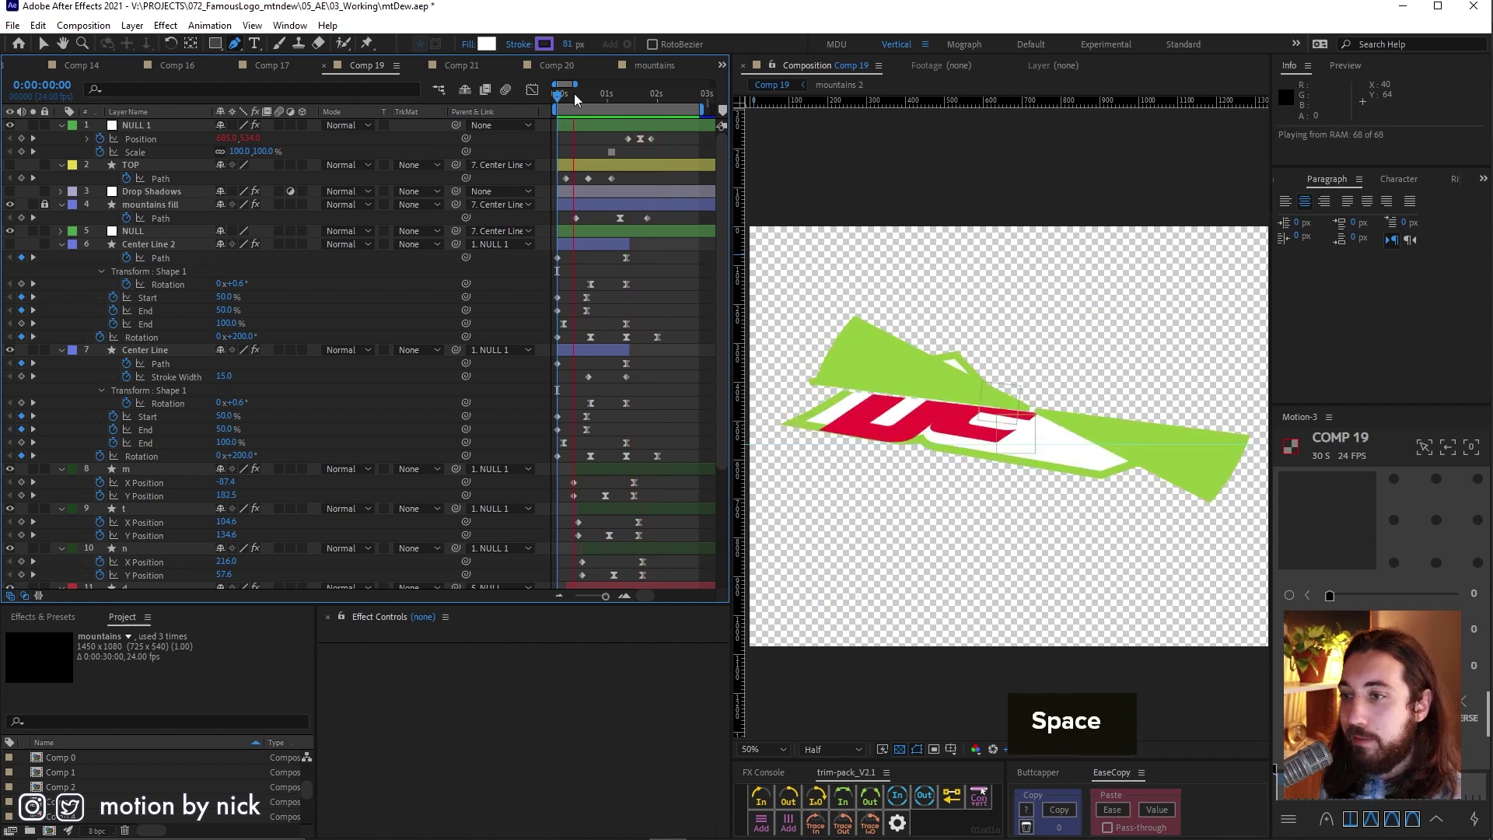
- Switch to Comp 21 and play its rising-mountain logo preview
click(462, 66)
key(space)
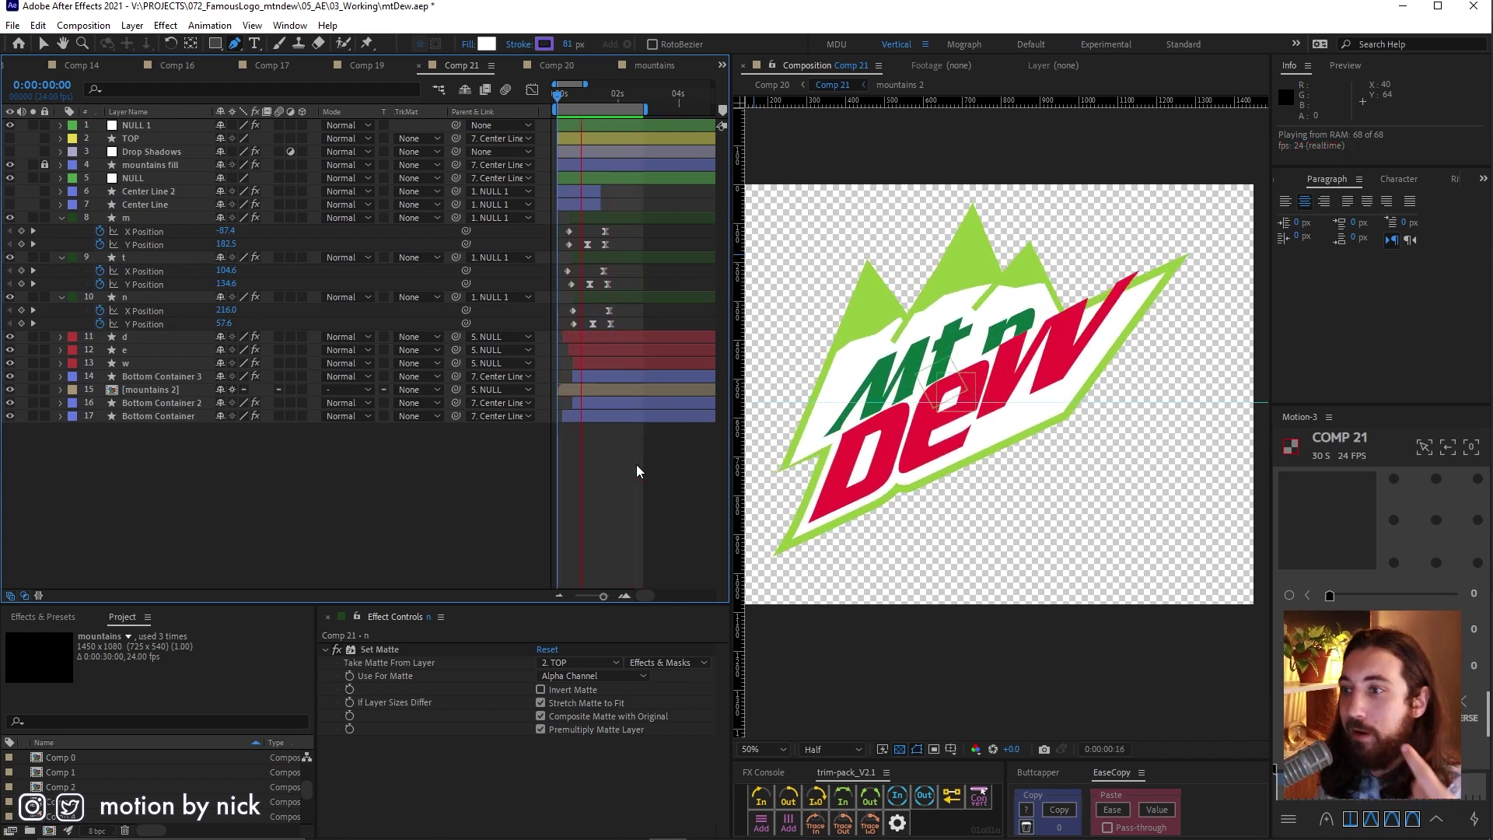
- Preview Comp 20, then select its second Comp 21 layer and stop playback
click(572, 64)
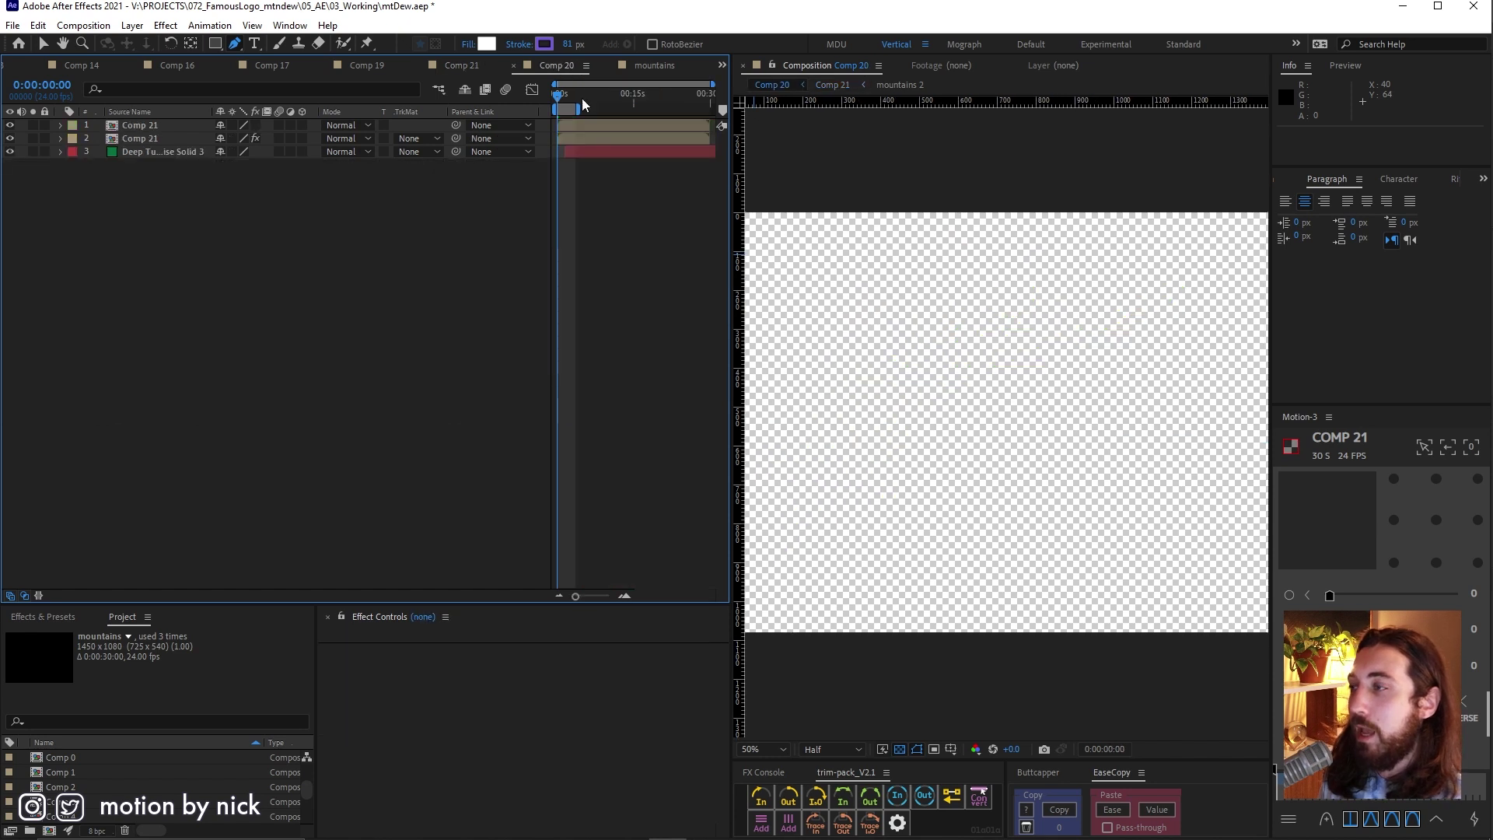
key(space)
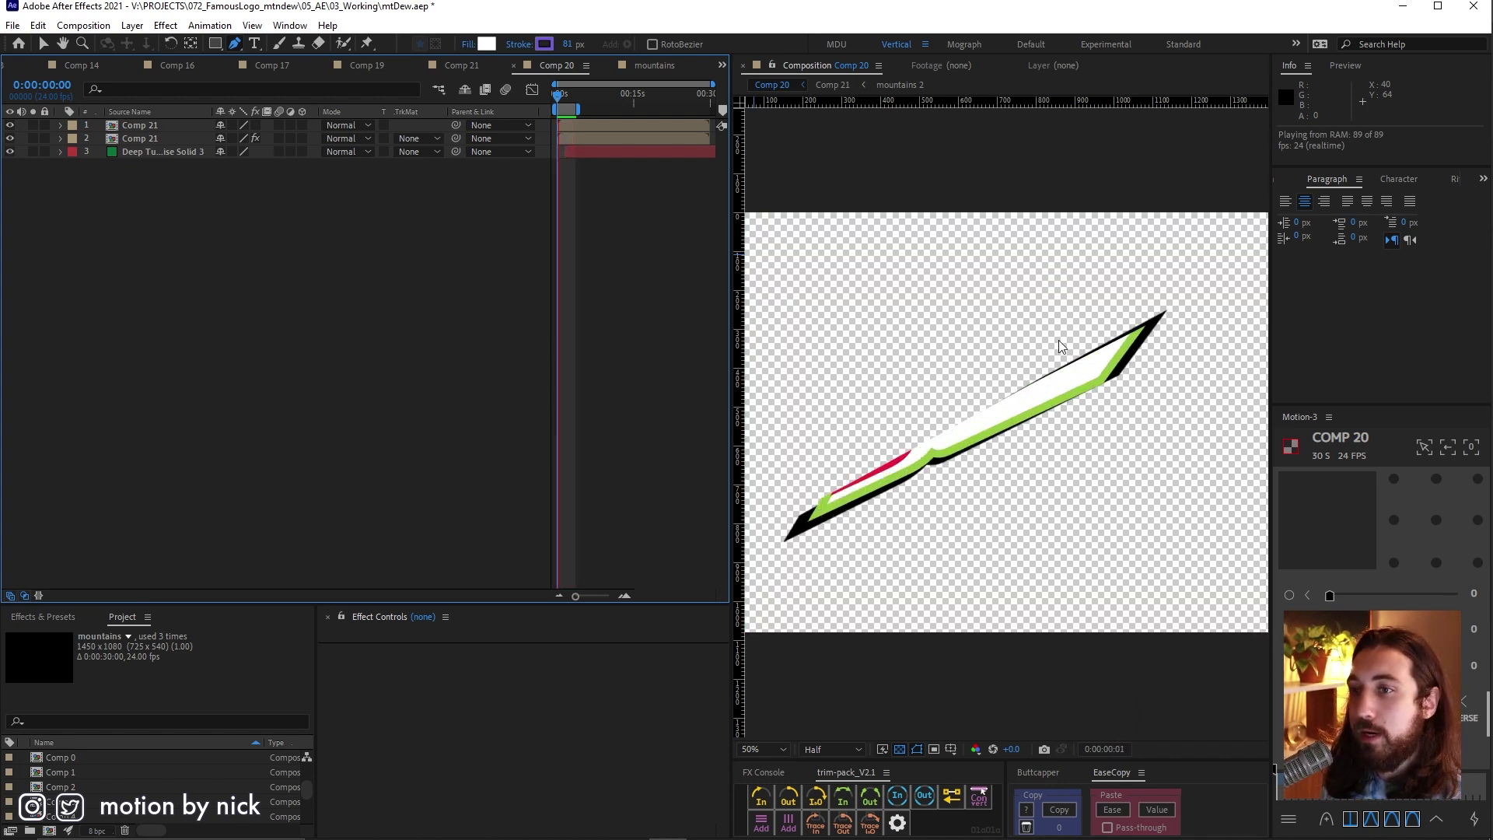
click(150, 140)
key(space)
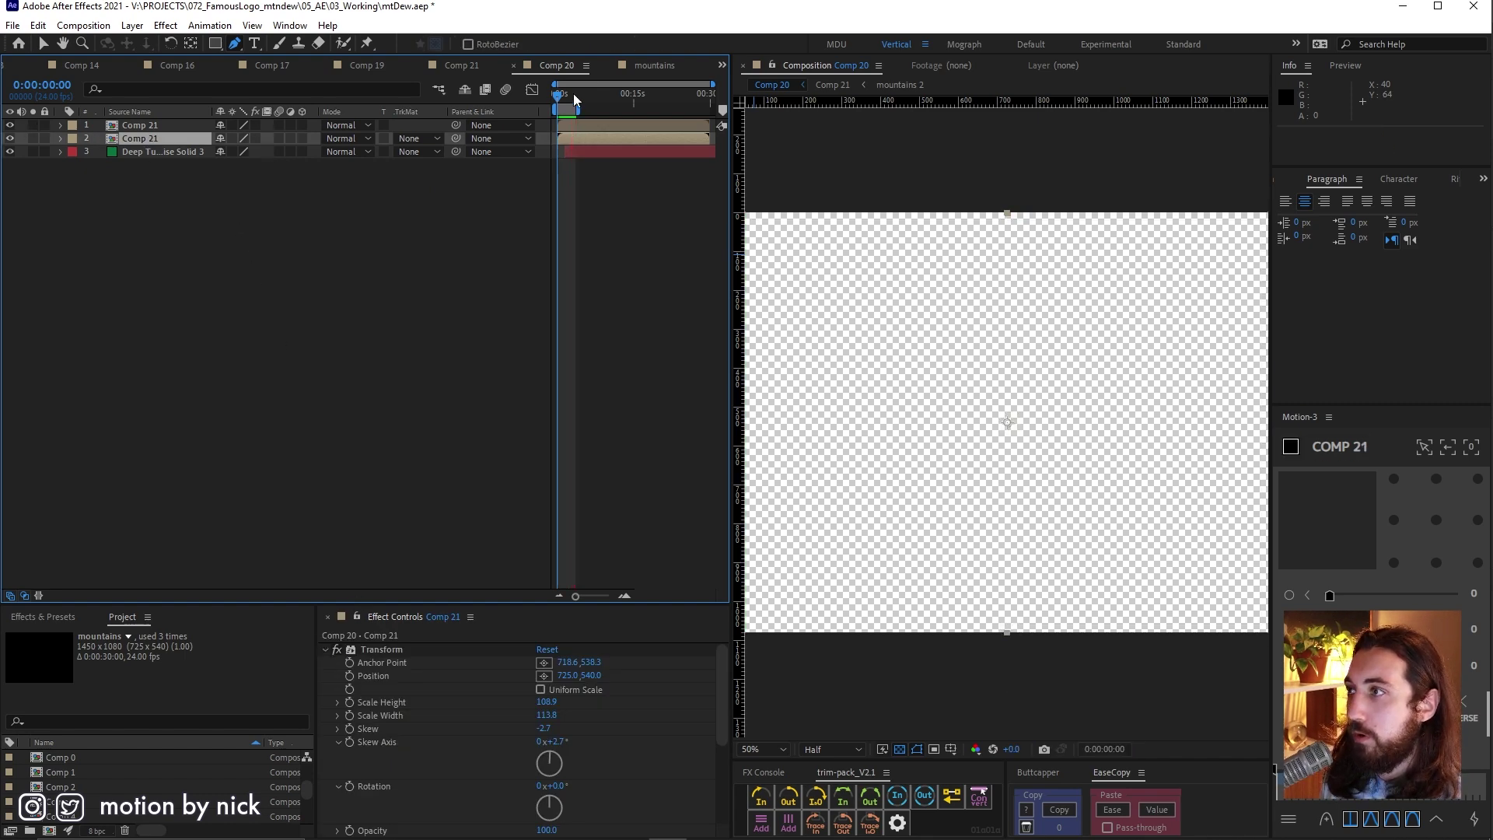
- At a frame showing the logo, add a Stroke layer style to the second Comp 21 layer
drag(573, 99, 564, 115)
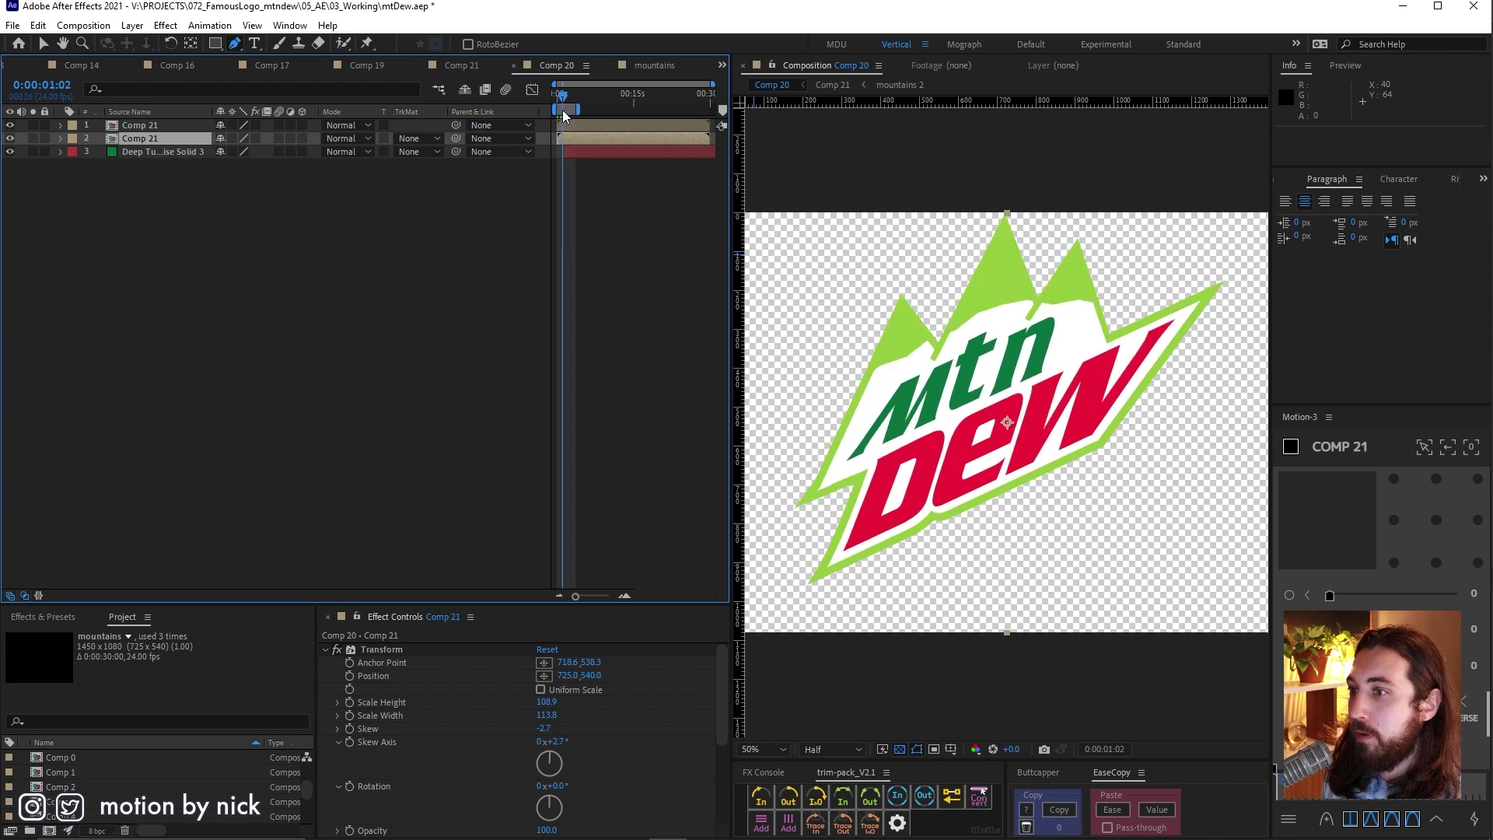
right_click(154, 140)
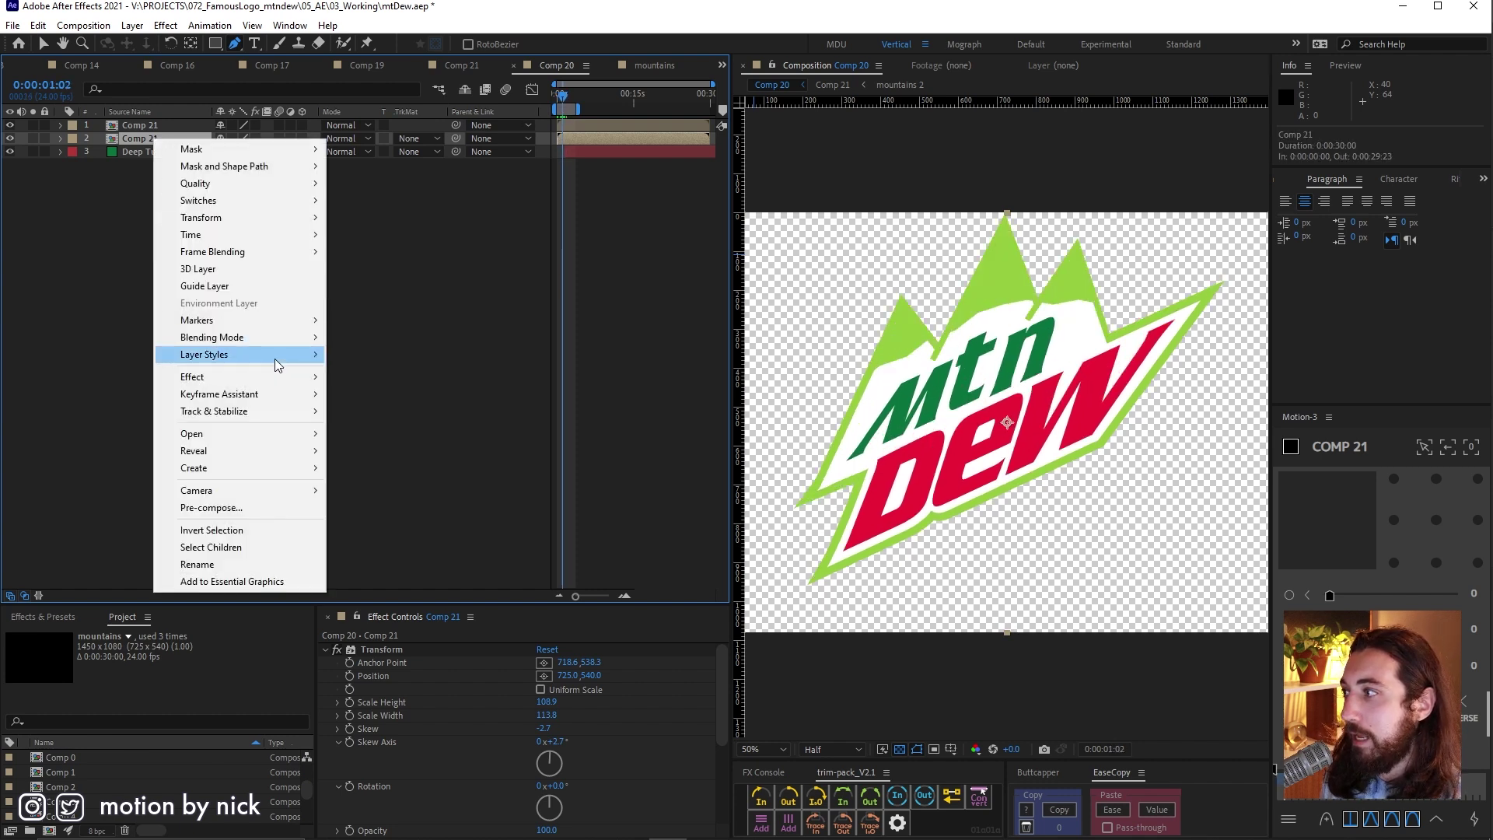
mouse_move(293, 357)
click(428, 549)
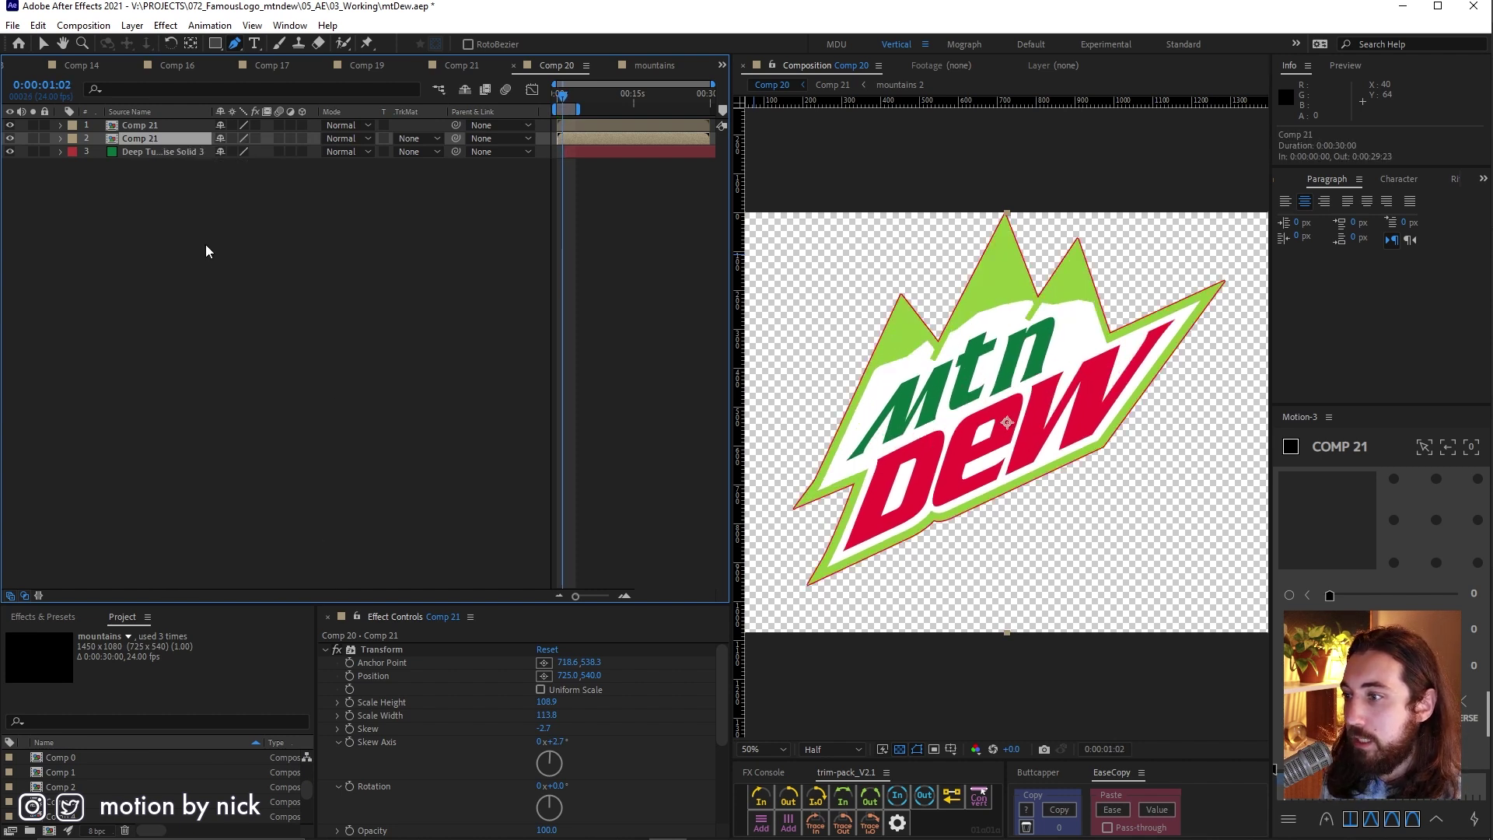
- Set the red Stroke size to 18.8, then switch the stroke off and collapse it
click(61, 139)
click(75, 179)
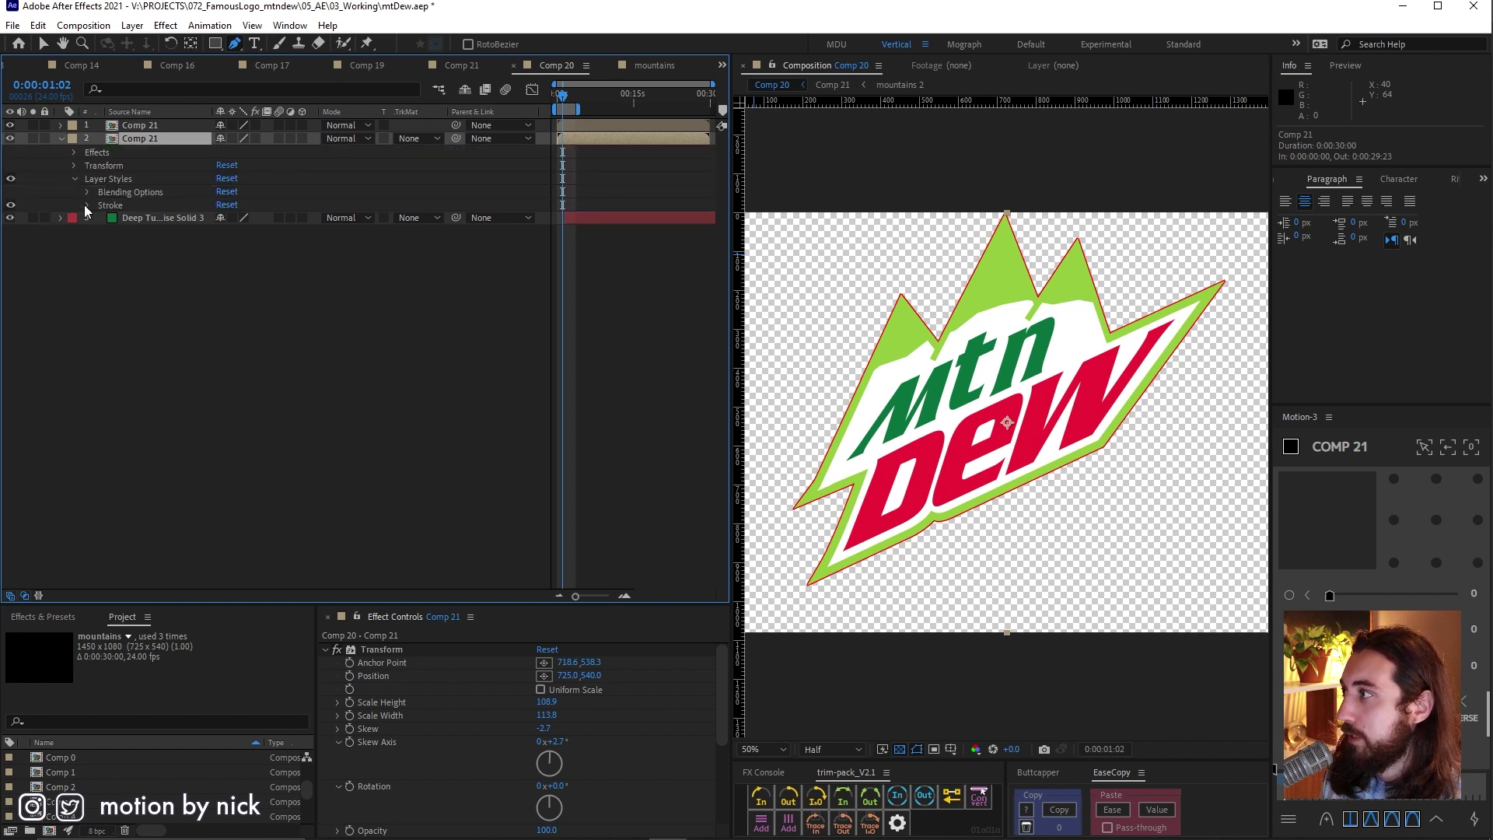
click(87, 205)
drag(223, 247, 342, 238)
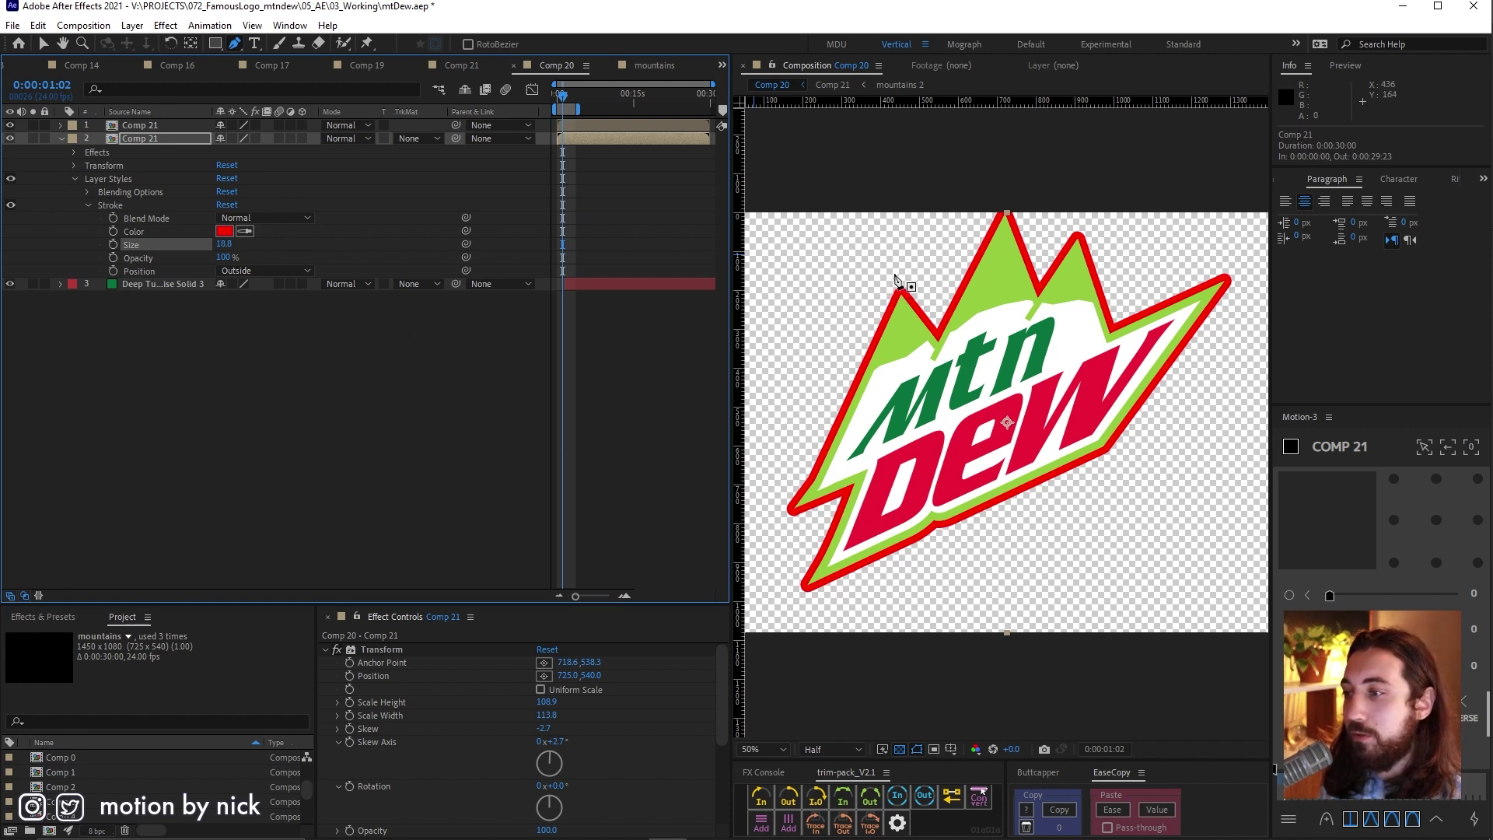
click(11, 205)
click(88, 205)
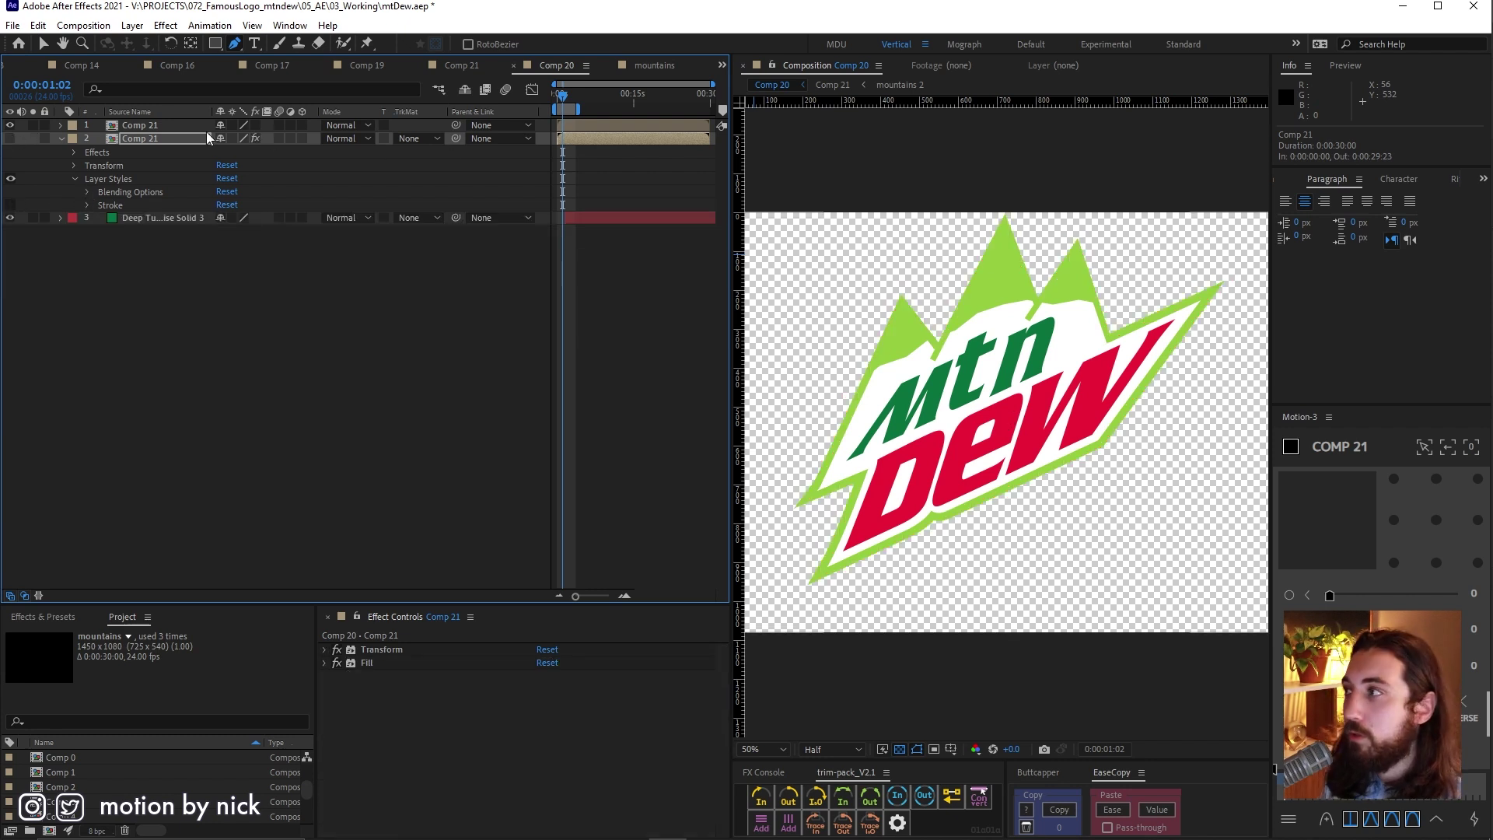
- Make the second Comp 21 layer visible, toggle its Fill effect, and expand Transform
click(156, 125)
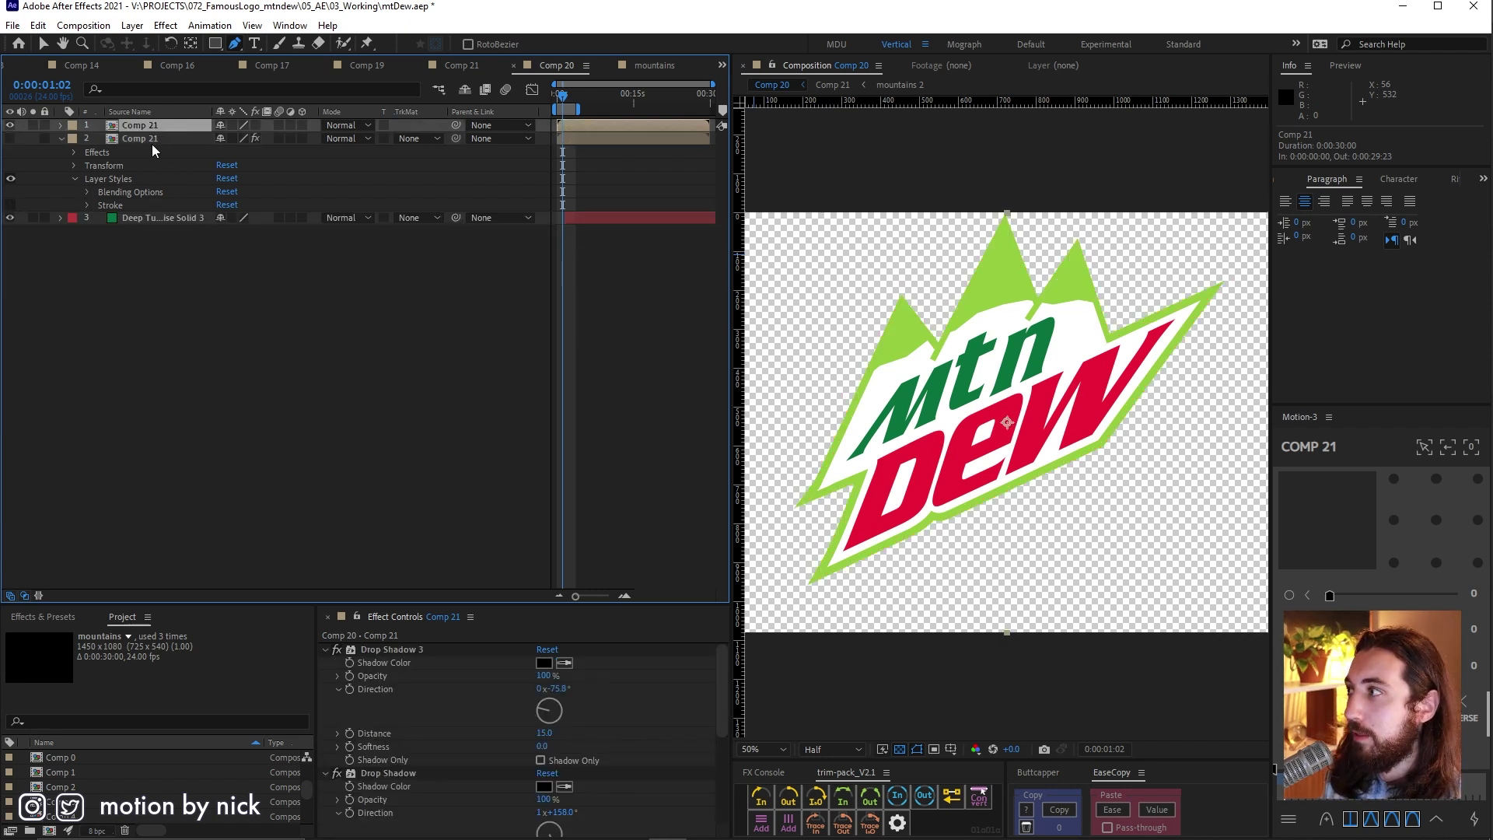
click(151, 140)
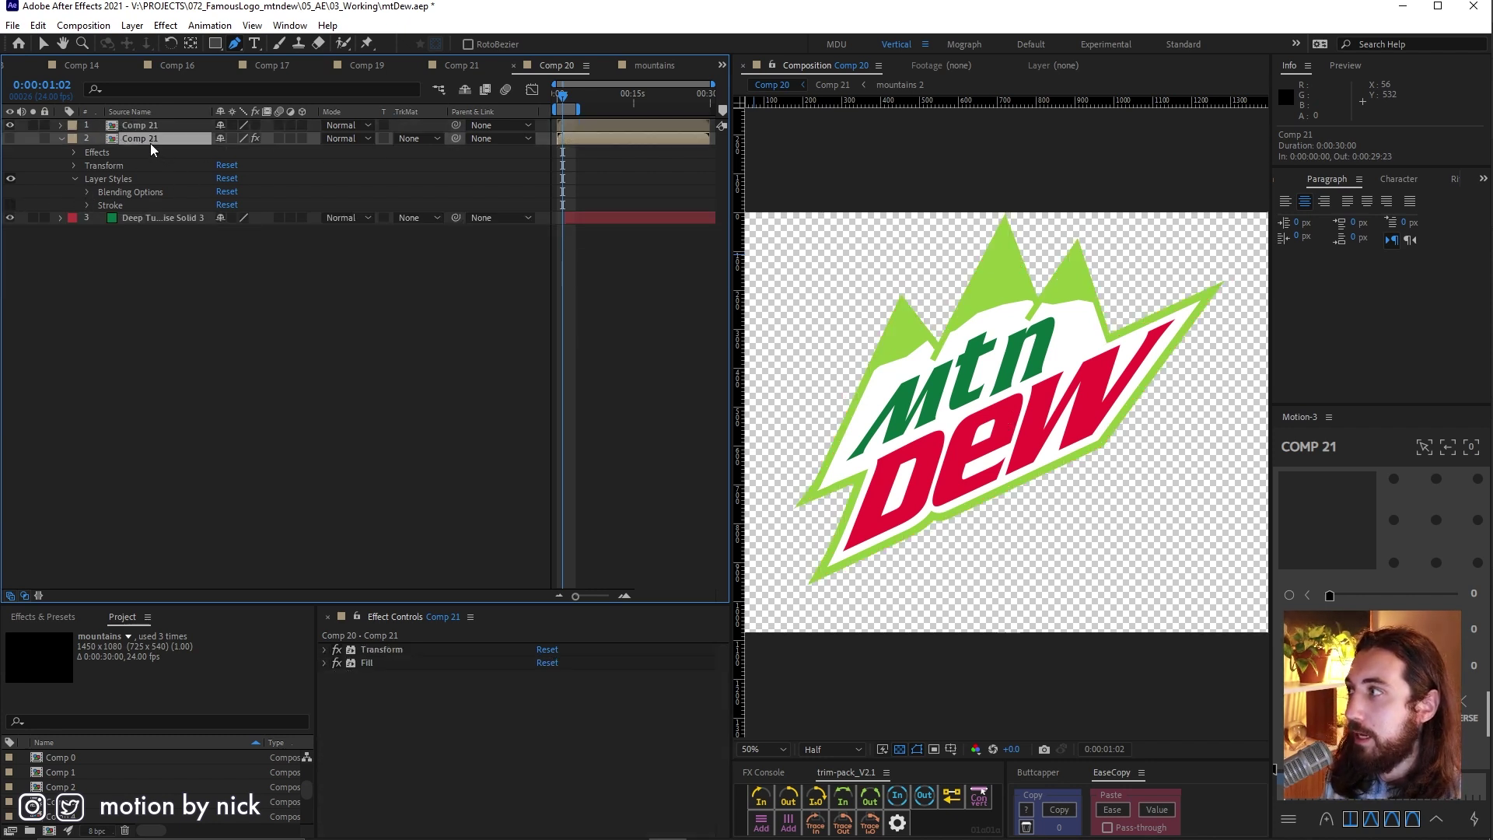
click(11, 139)
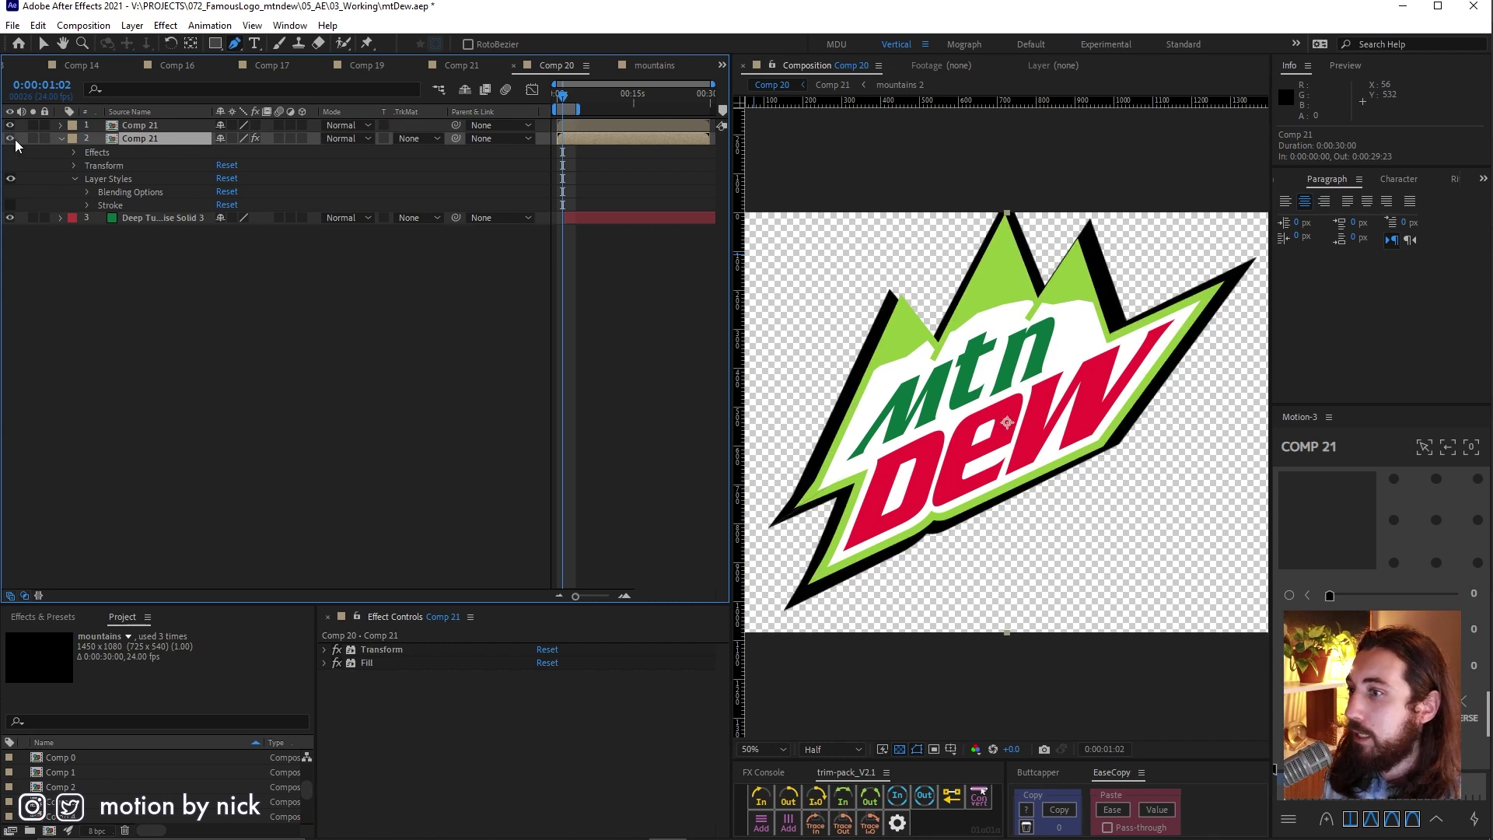
click(337, 662)
click(337, 662)
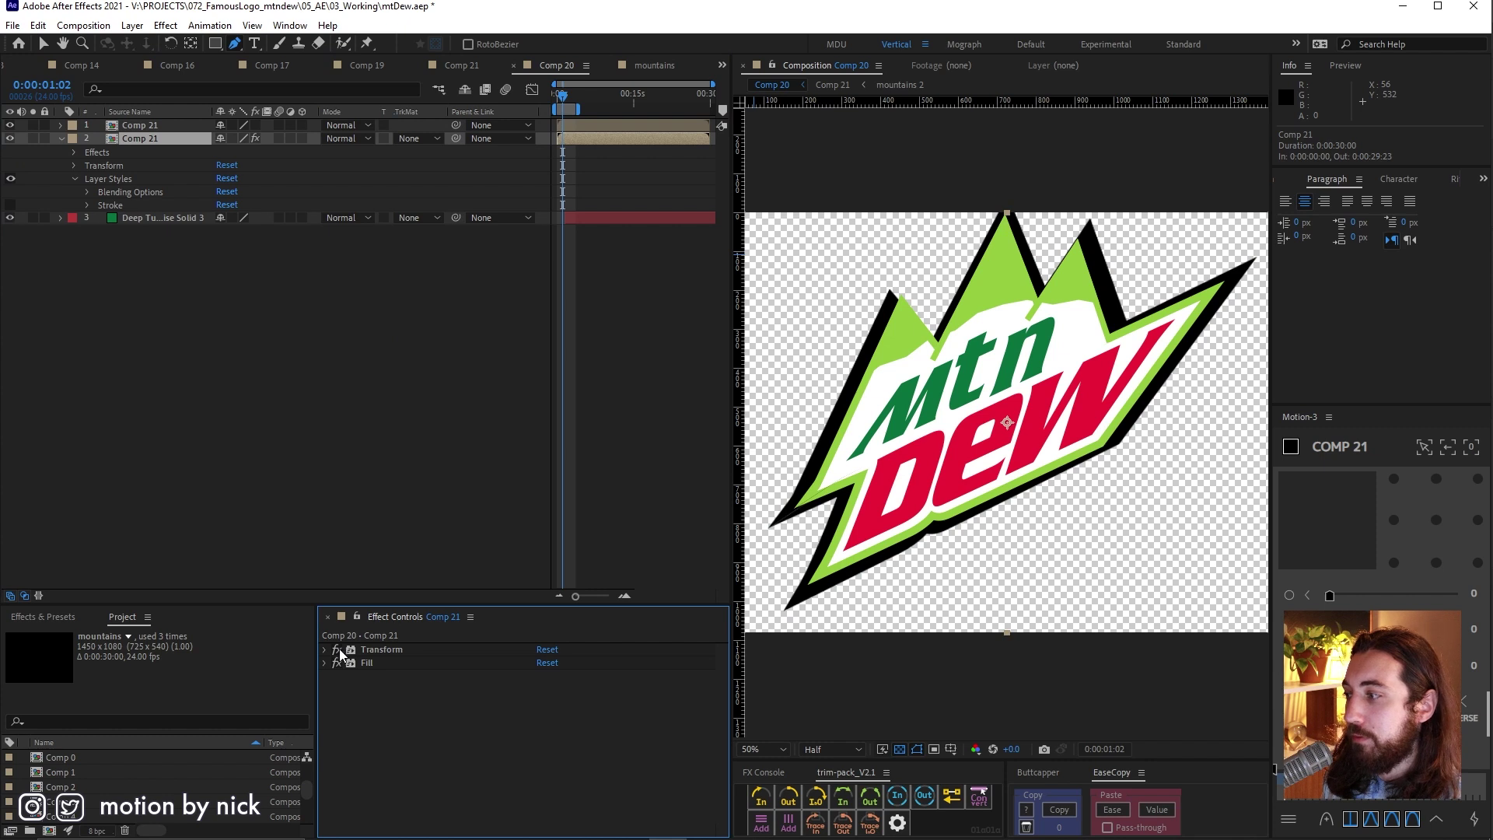
click(325, 650)
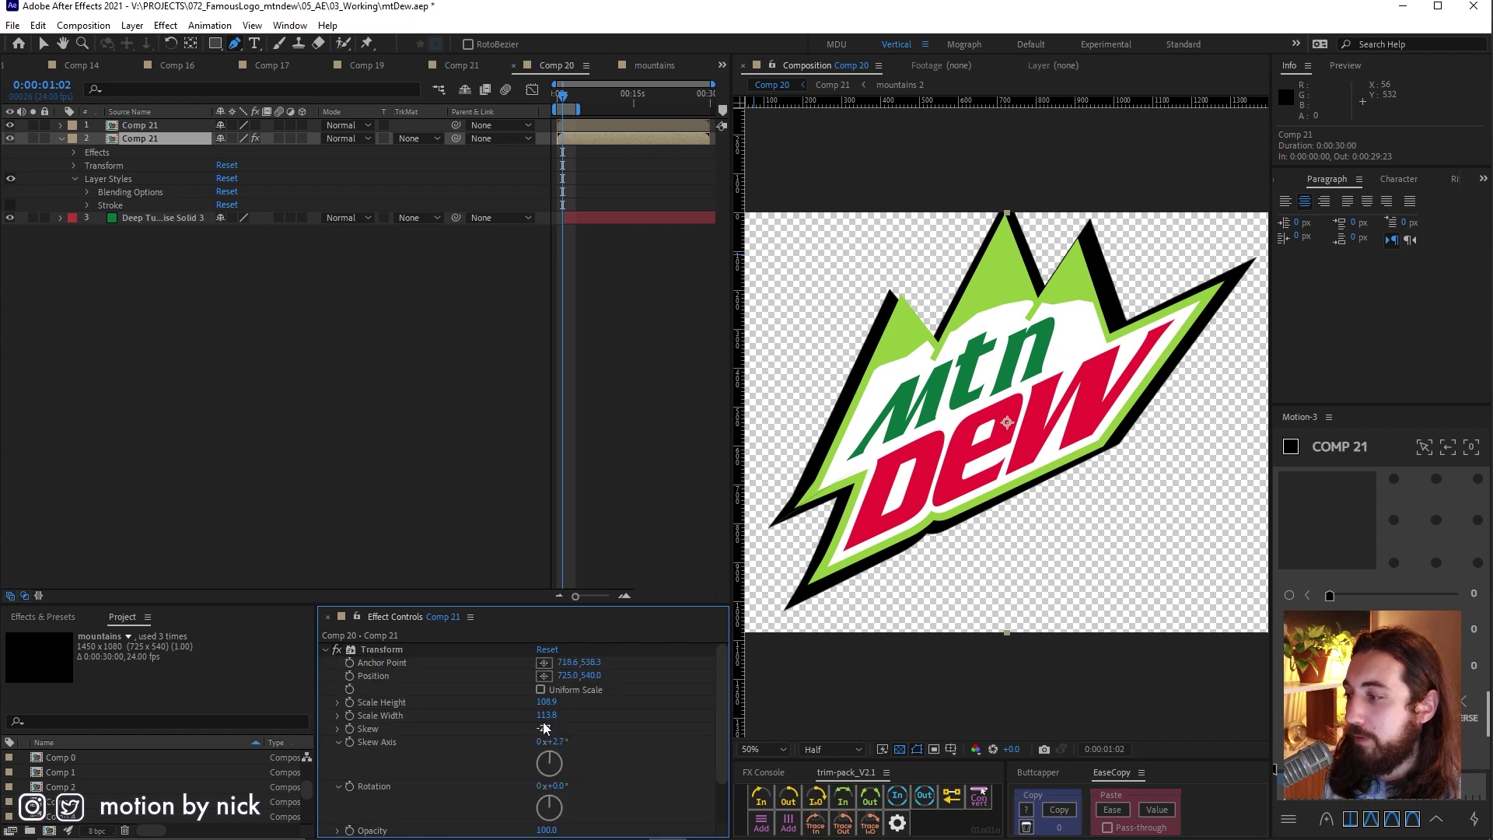
- Try a narrower Transform scale width, undo it, and move to frame 1:02
drag(546, 715, 538, 713)
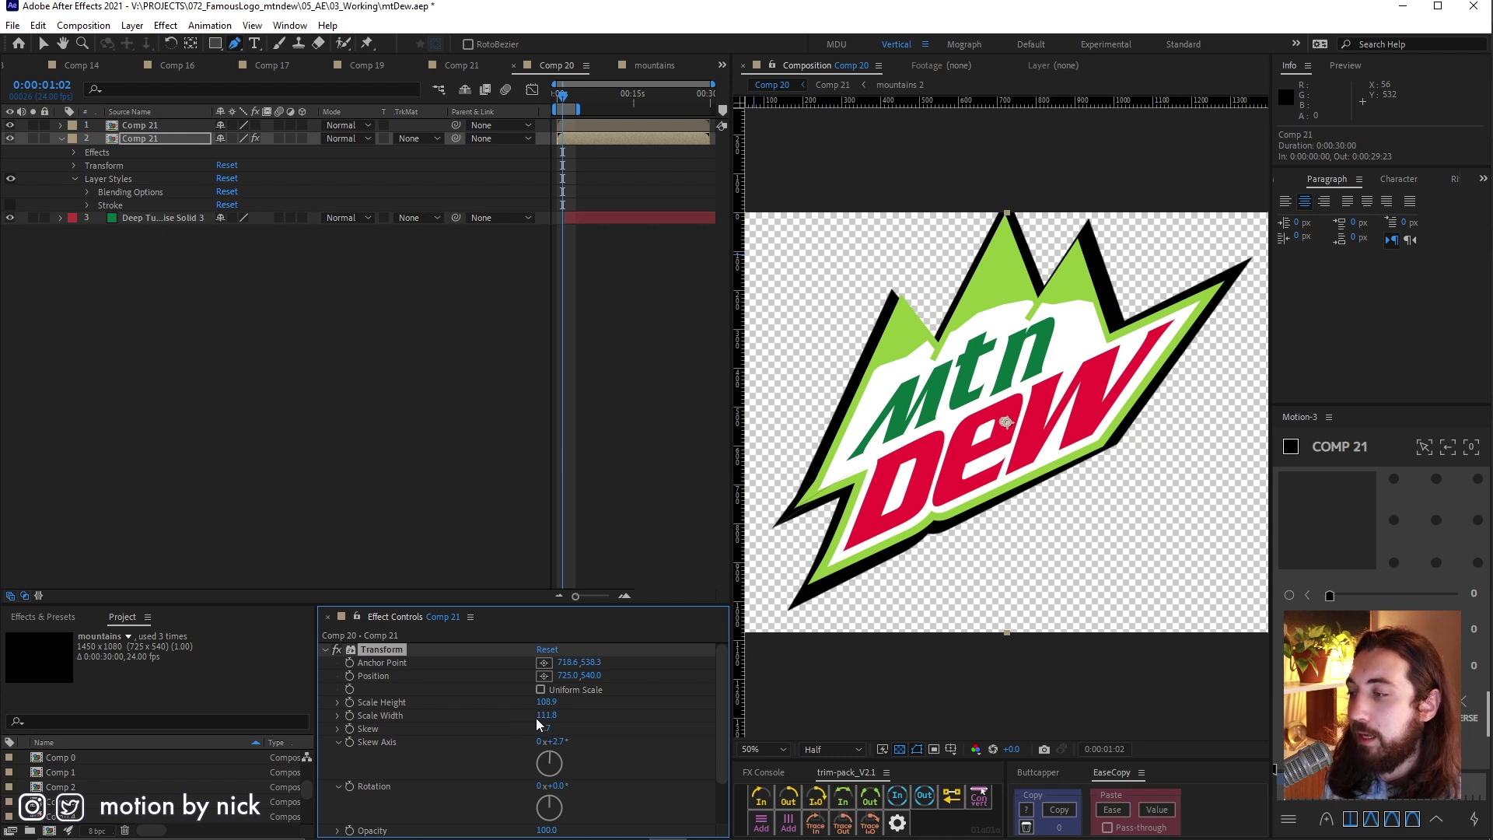
key(ctrl+z)
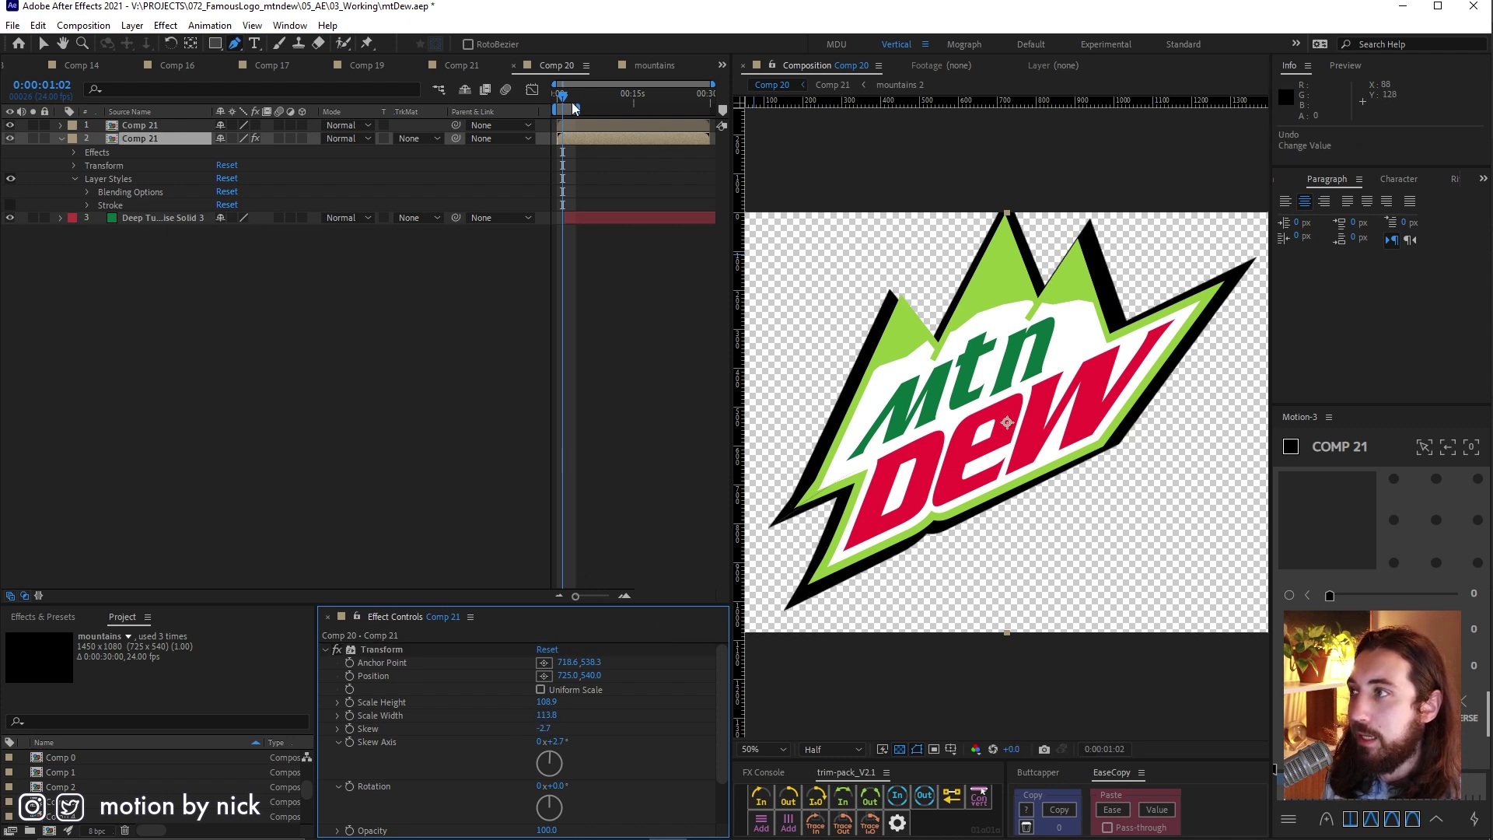
alt+scroll(544, 163, up, 5)
drag(578, 105, 614, 102)
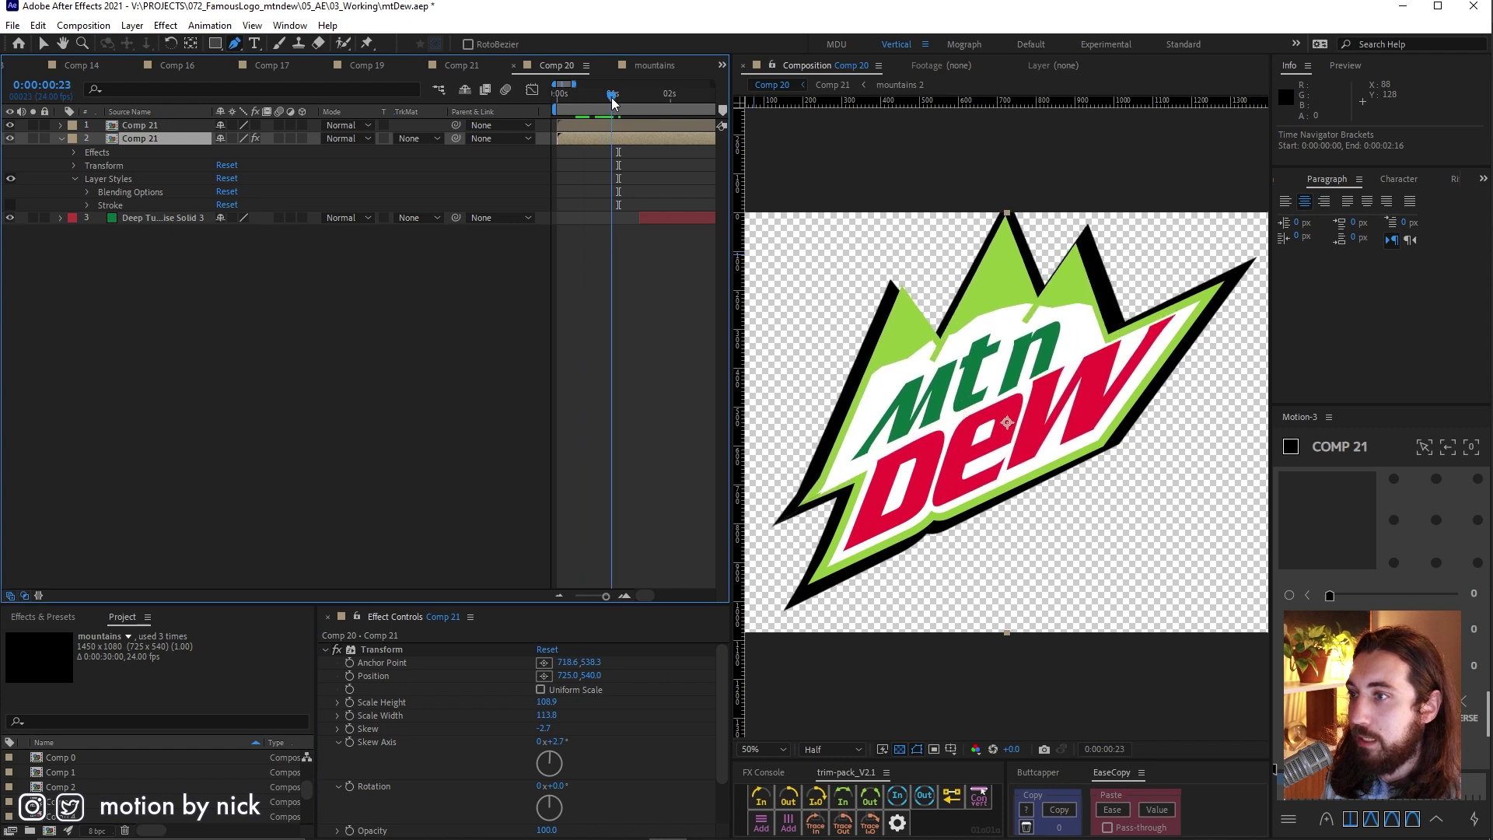
key(v)
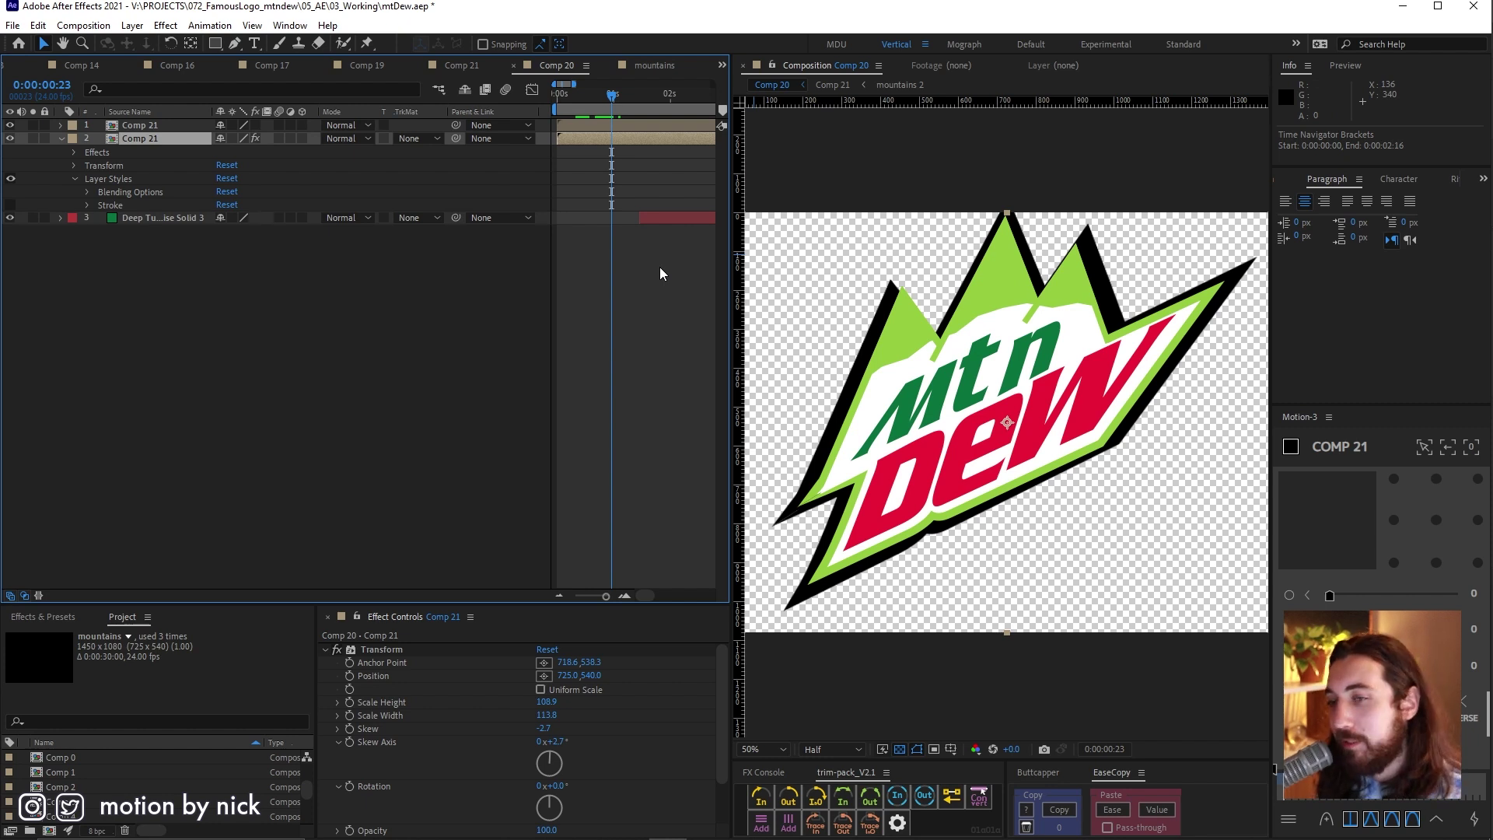
click(622, 103)
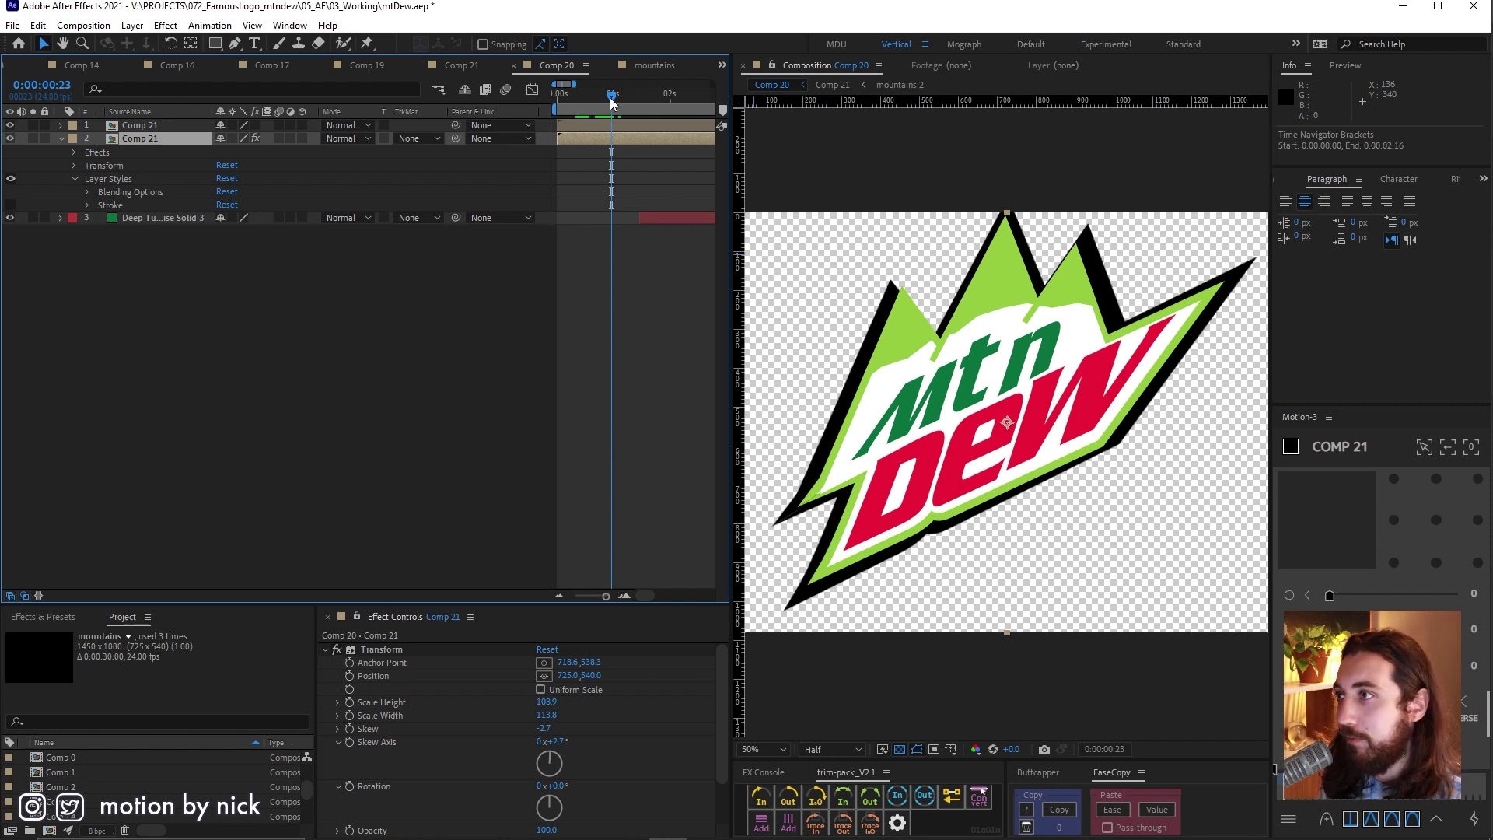
drag(622, 107, 619, 105)
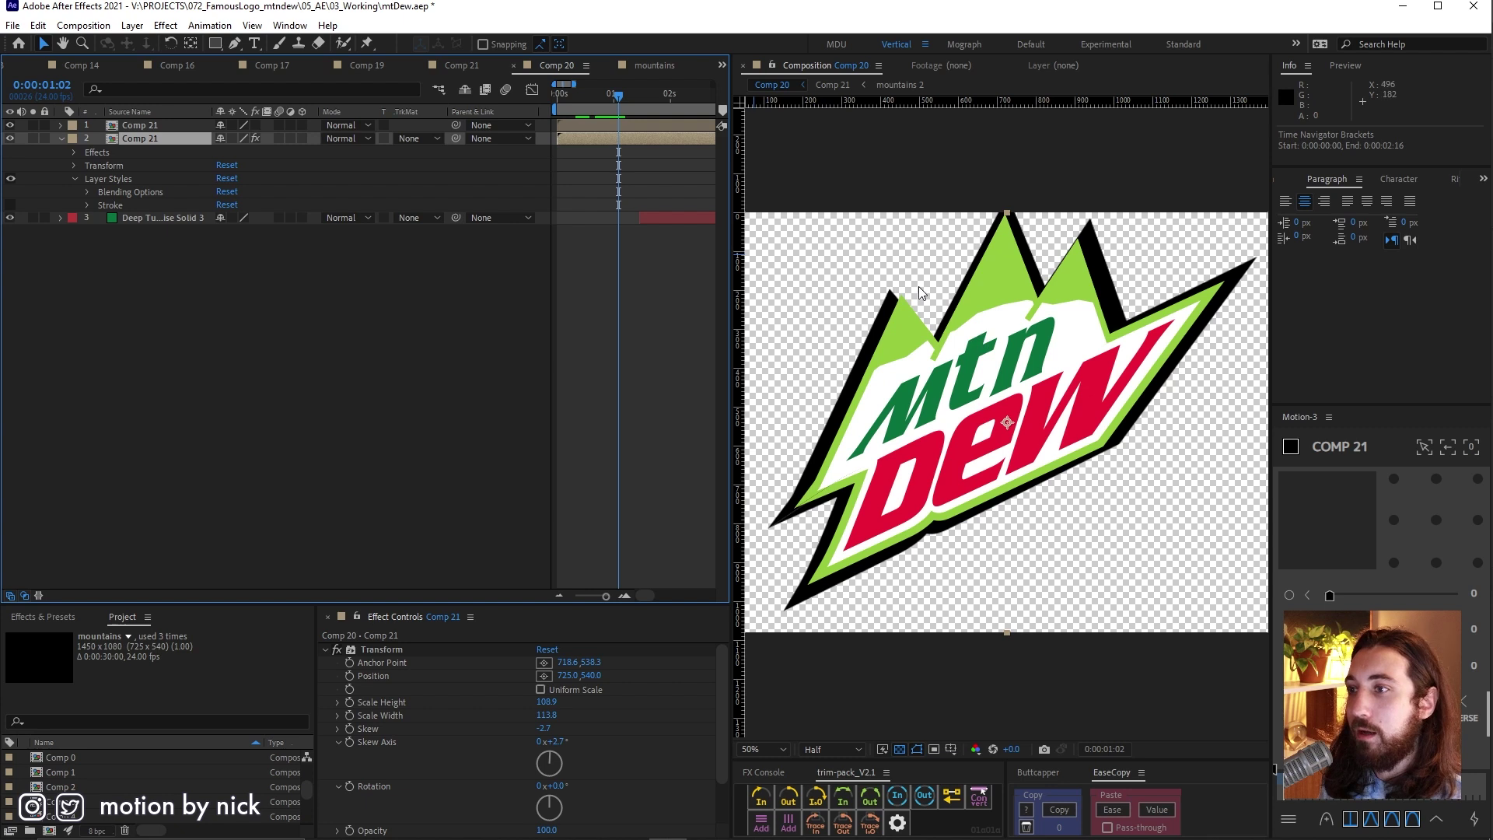
- Set Transform Scale Width to 110.5 and Skew to -1.7, then preview the logo
mouse_move(547, 715)
mouse_down()
mouse_move(545, 703)
mouse_move(504, 732)
mouse_move(551, 748)
mouse_move(551, 726)
mouse_up()
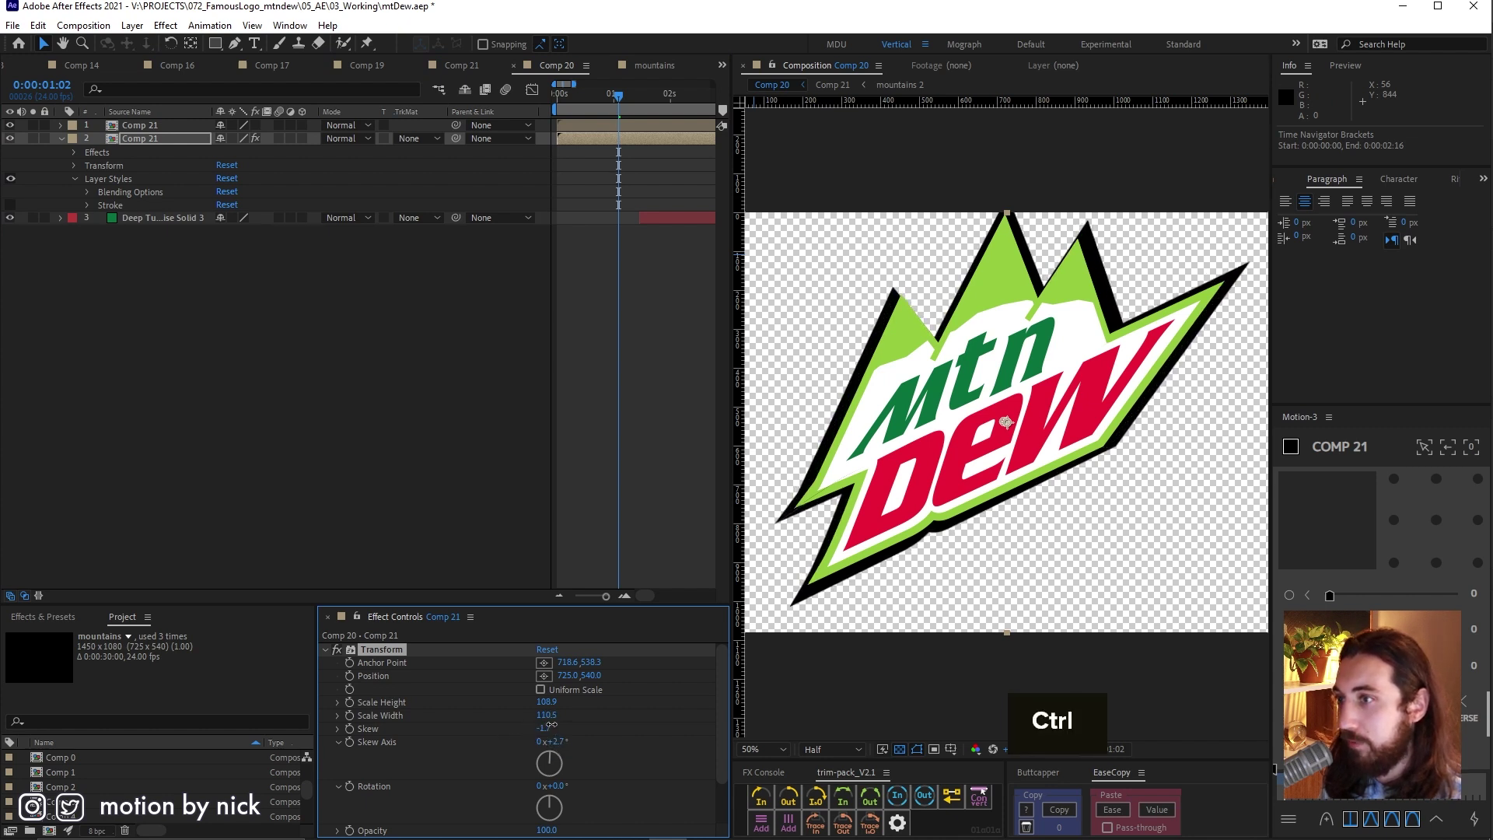
click(627, 187)
key(space)
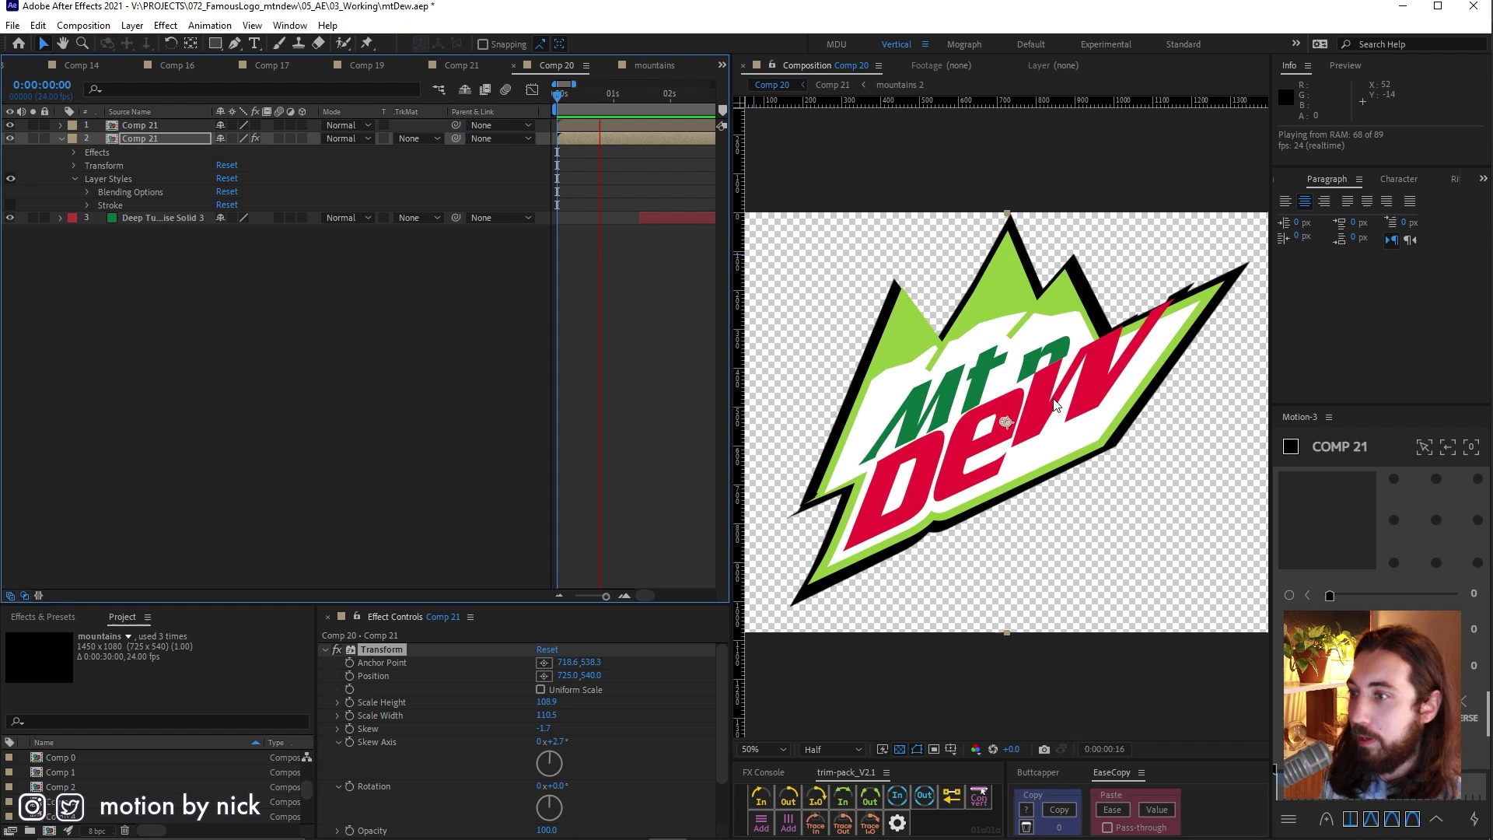
key(alt)
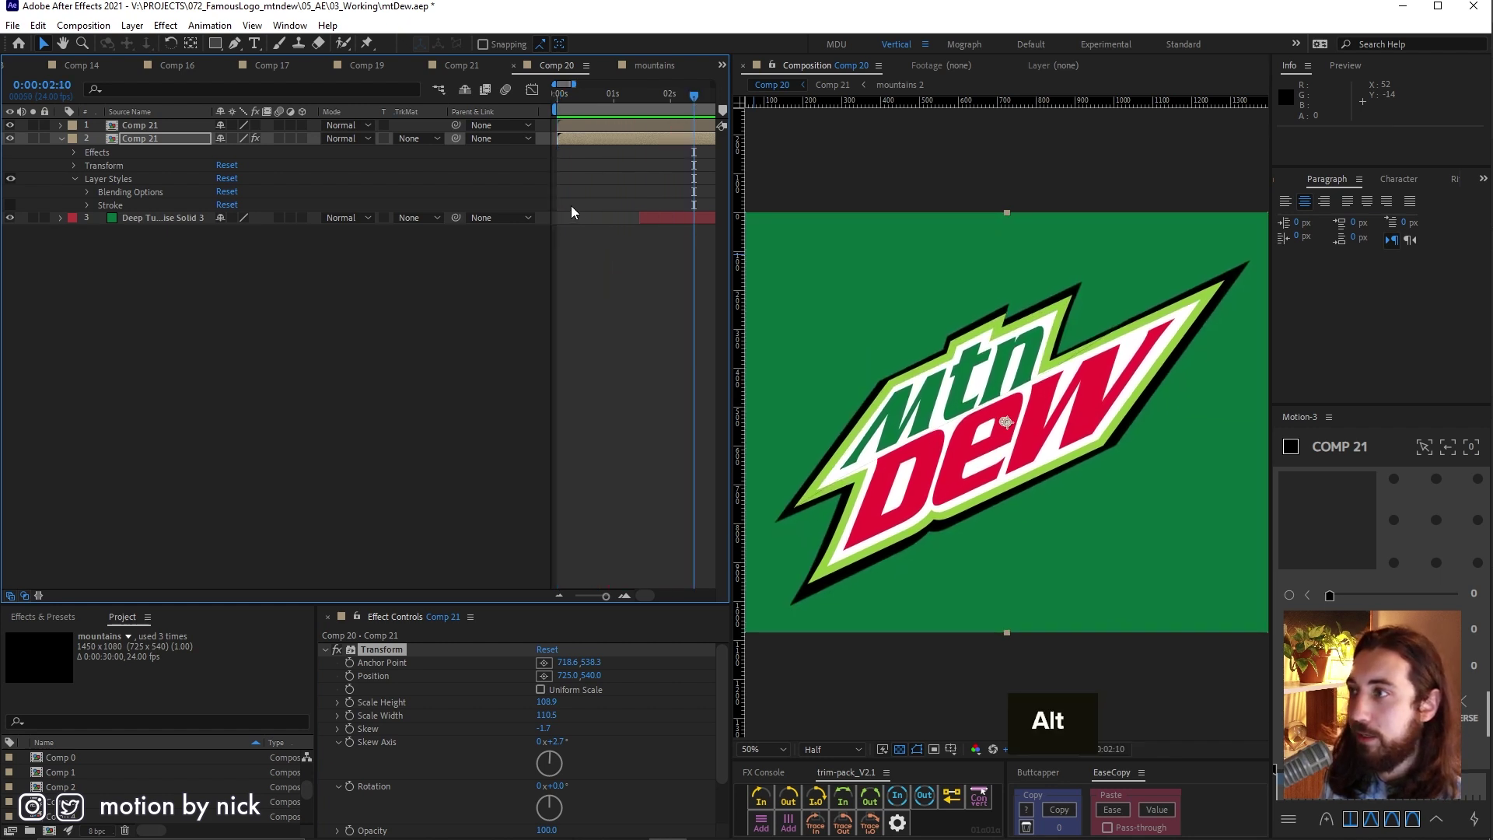
- Move to about two seconds, select the top Comp 21 layer, and preview
scroll(570, 205, down, 2)
drag(572, 98, 588, 101)
click(210, 124)
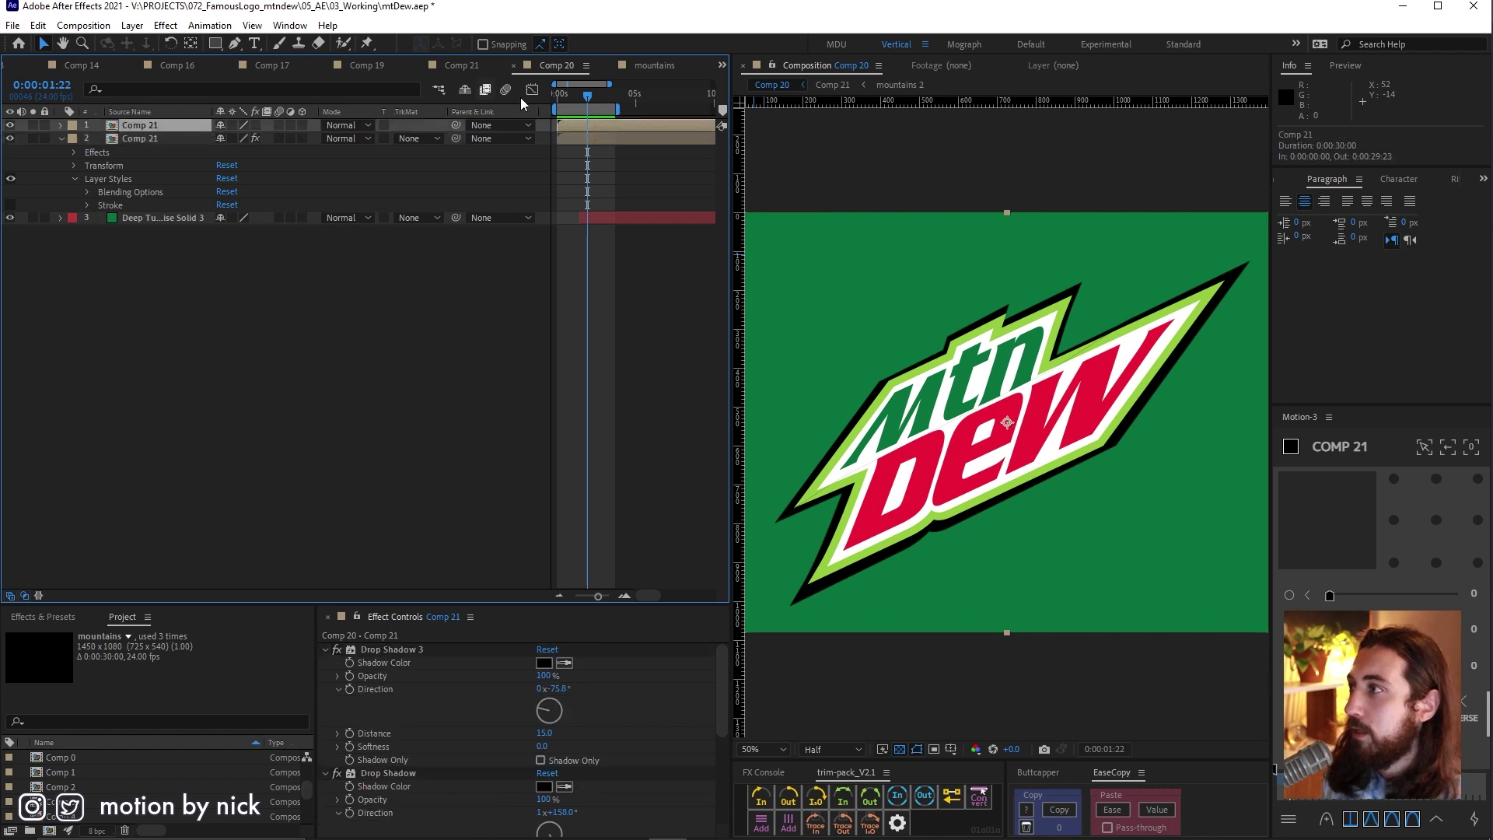
key(space)
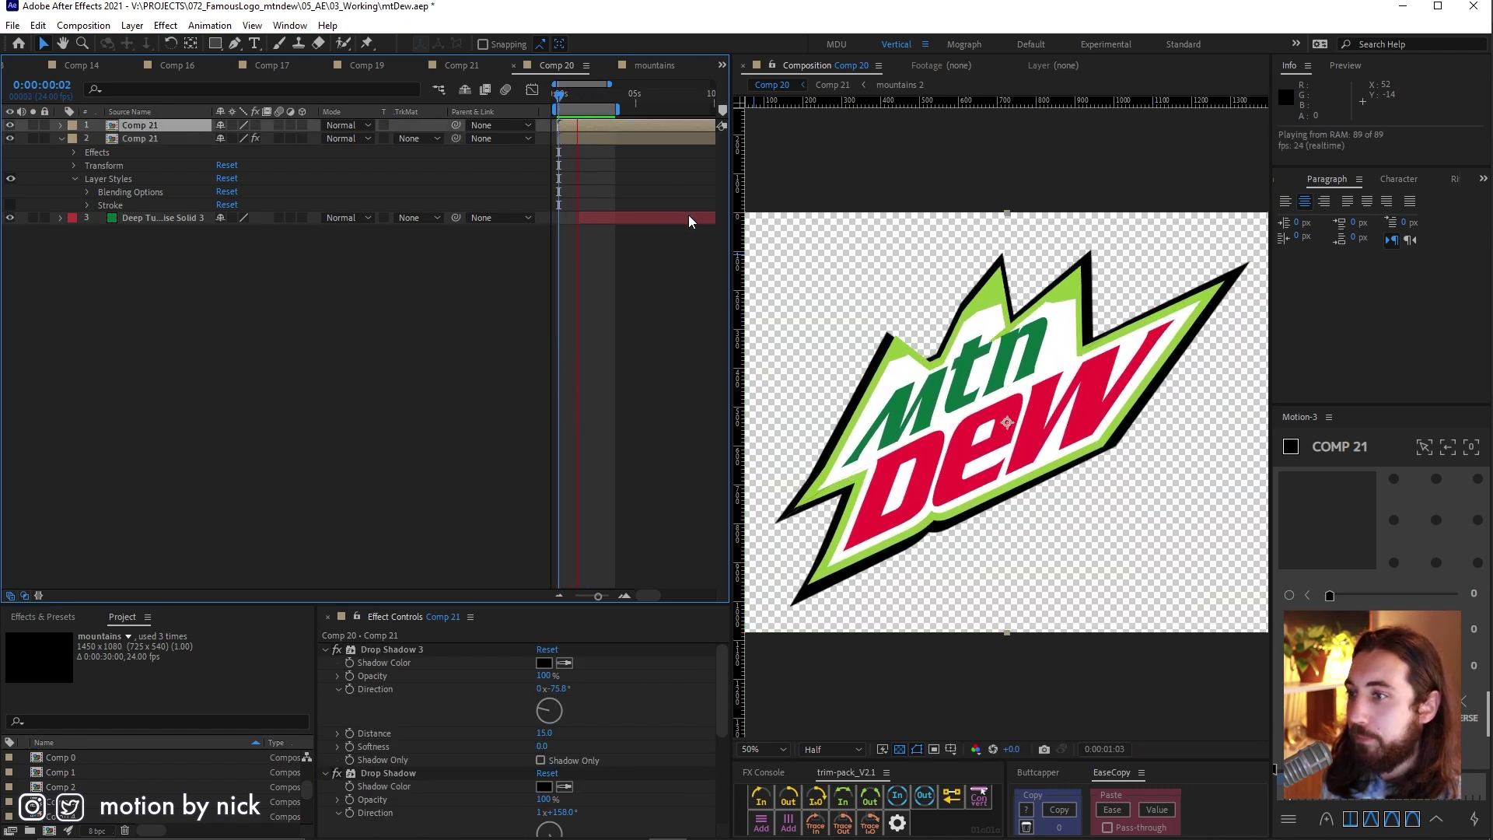
scroll(135, 795, down, 2)
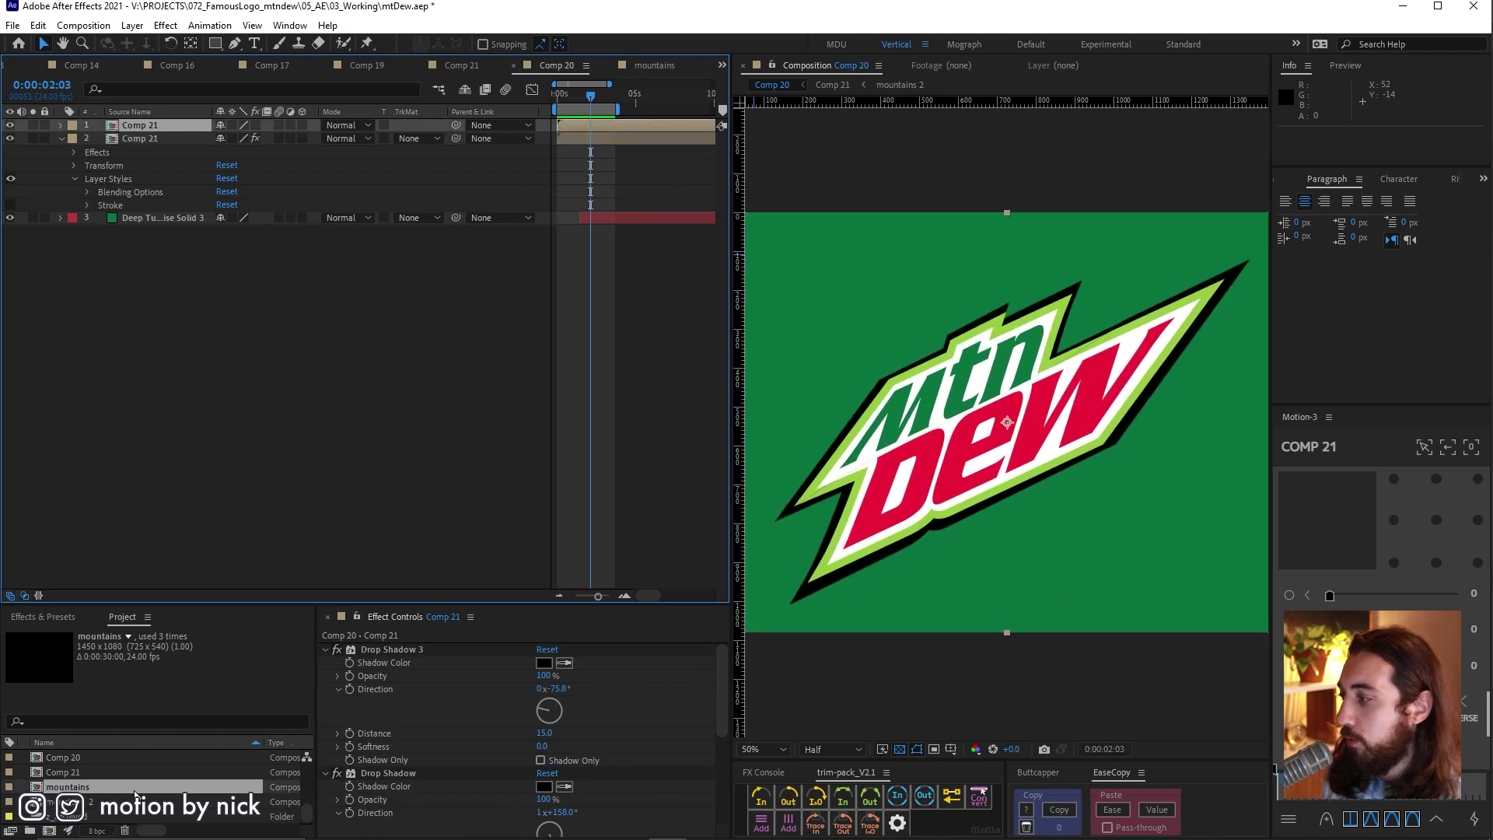
- Alt-drag Comp 19 from the Project panel onto both selected Comp 21 layers
click(83, 787)
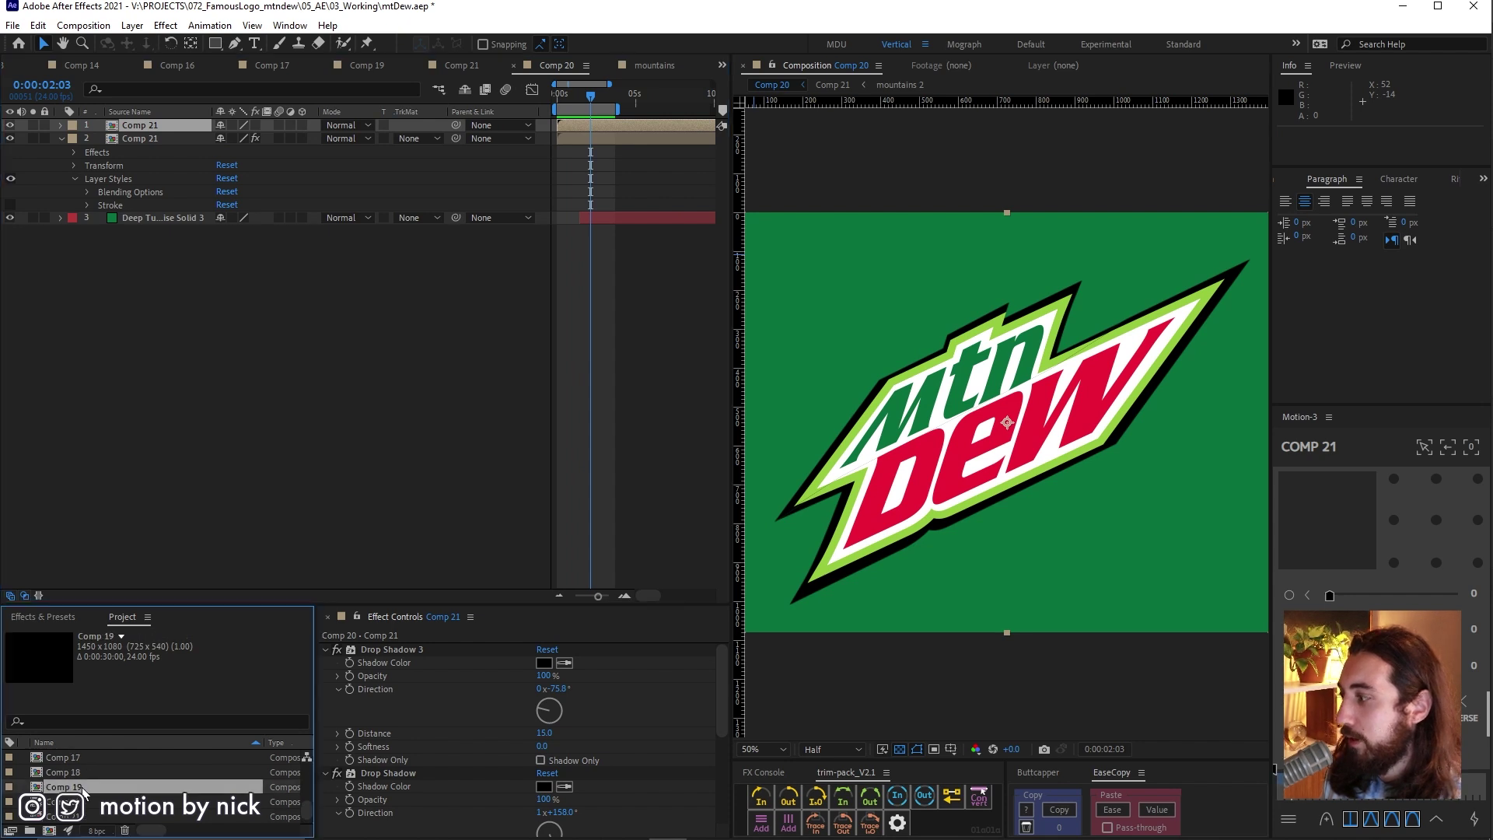
shift+click(147, 138)
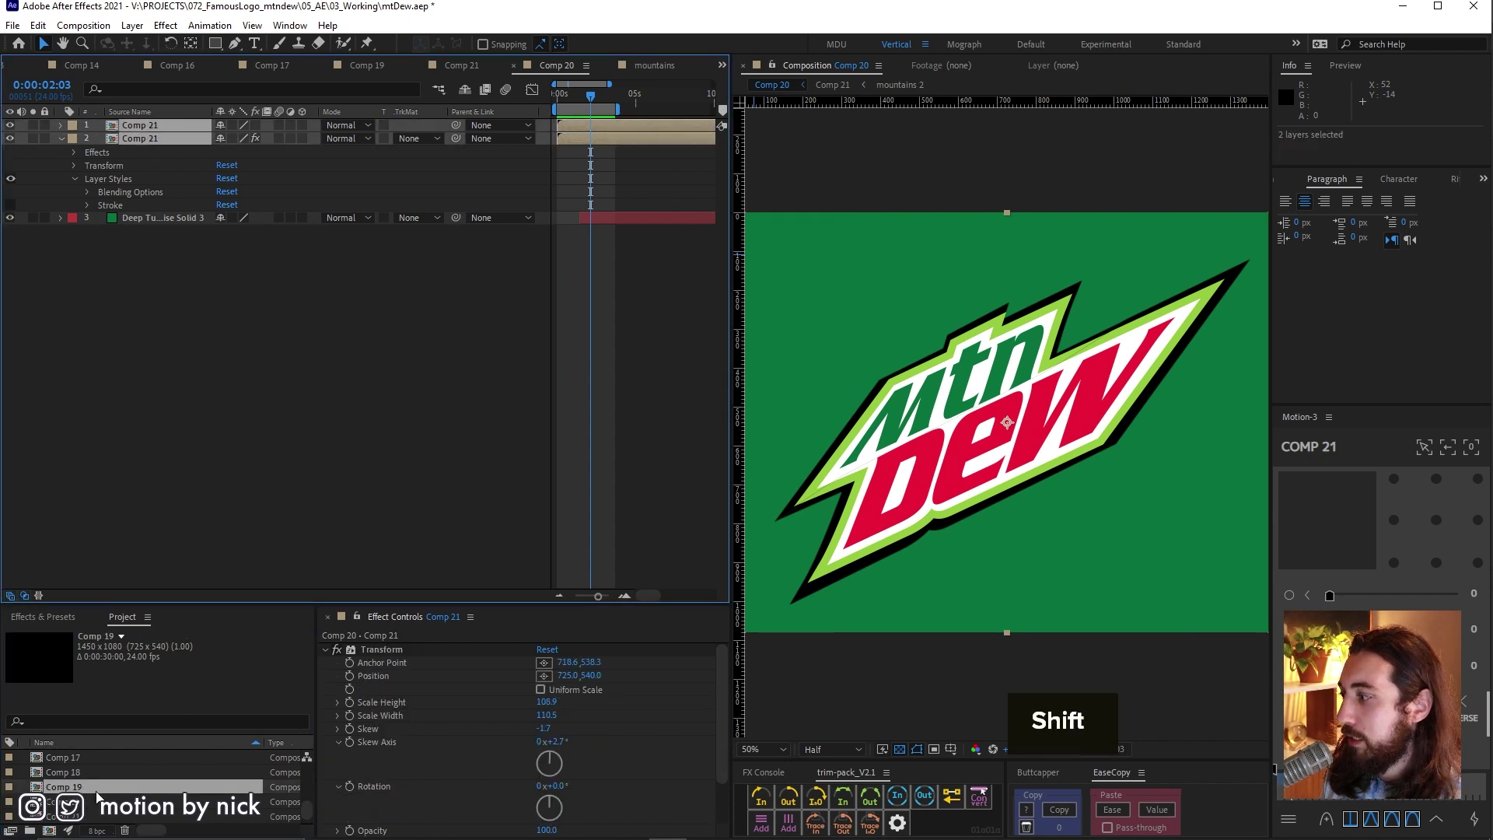
drag(92, 789, 152, 365)
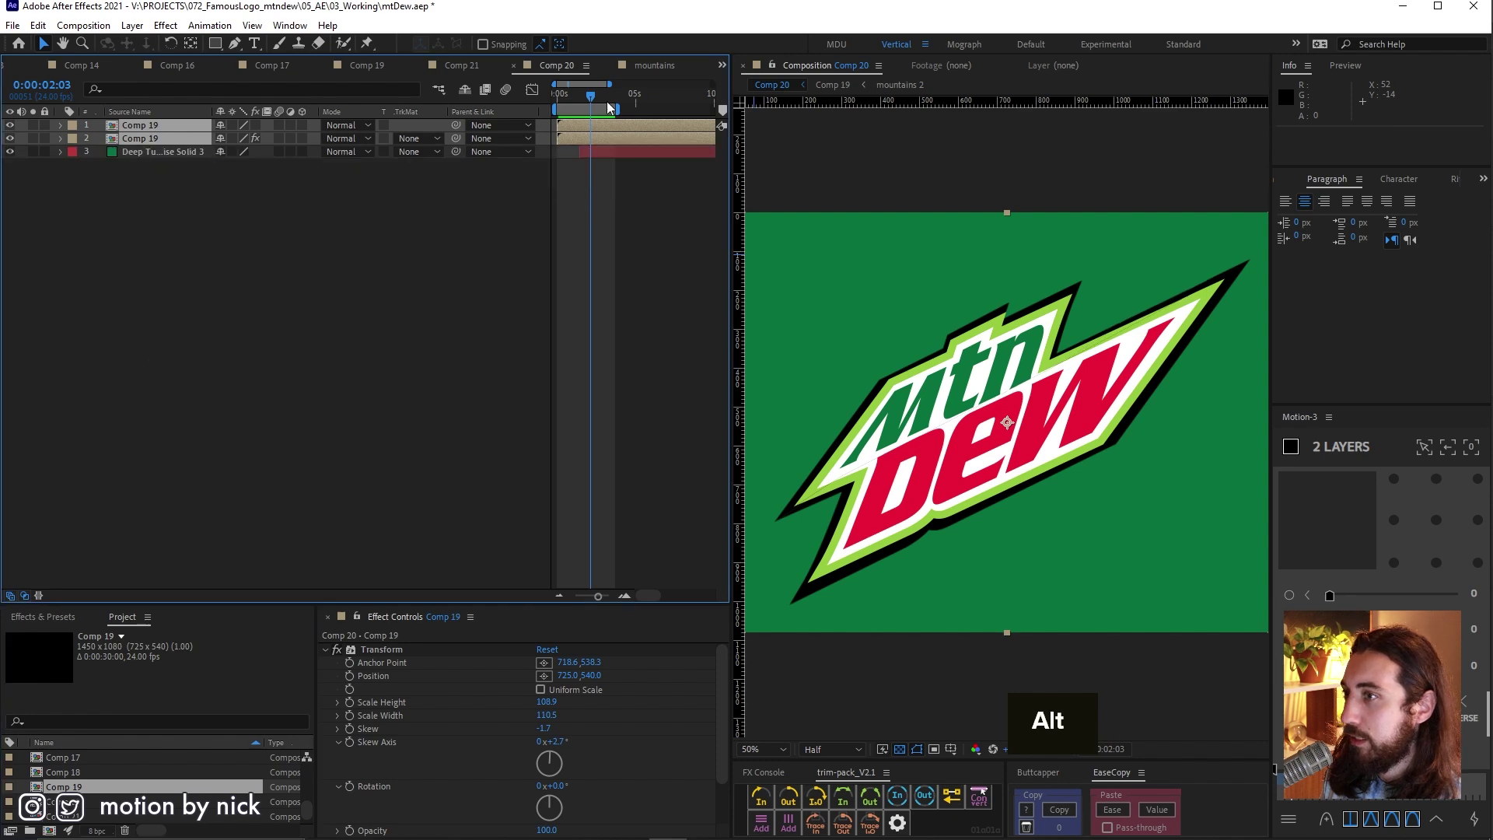
- From frame 0, preview the logo over Stunt - 1083.mp4 scaled to 155%
click(559, 96)
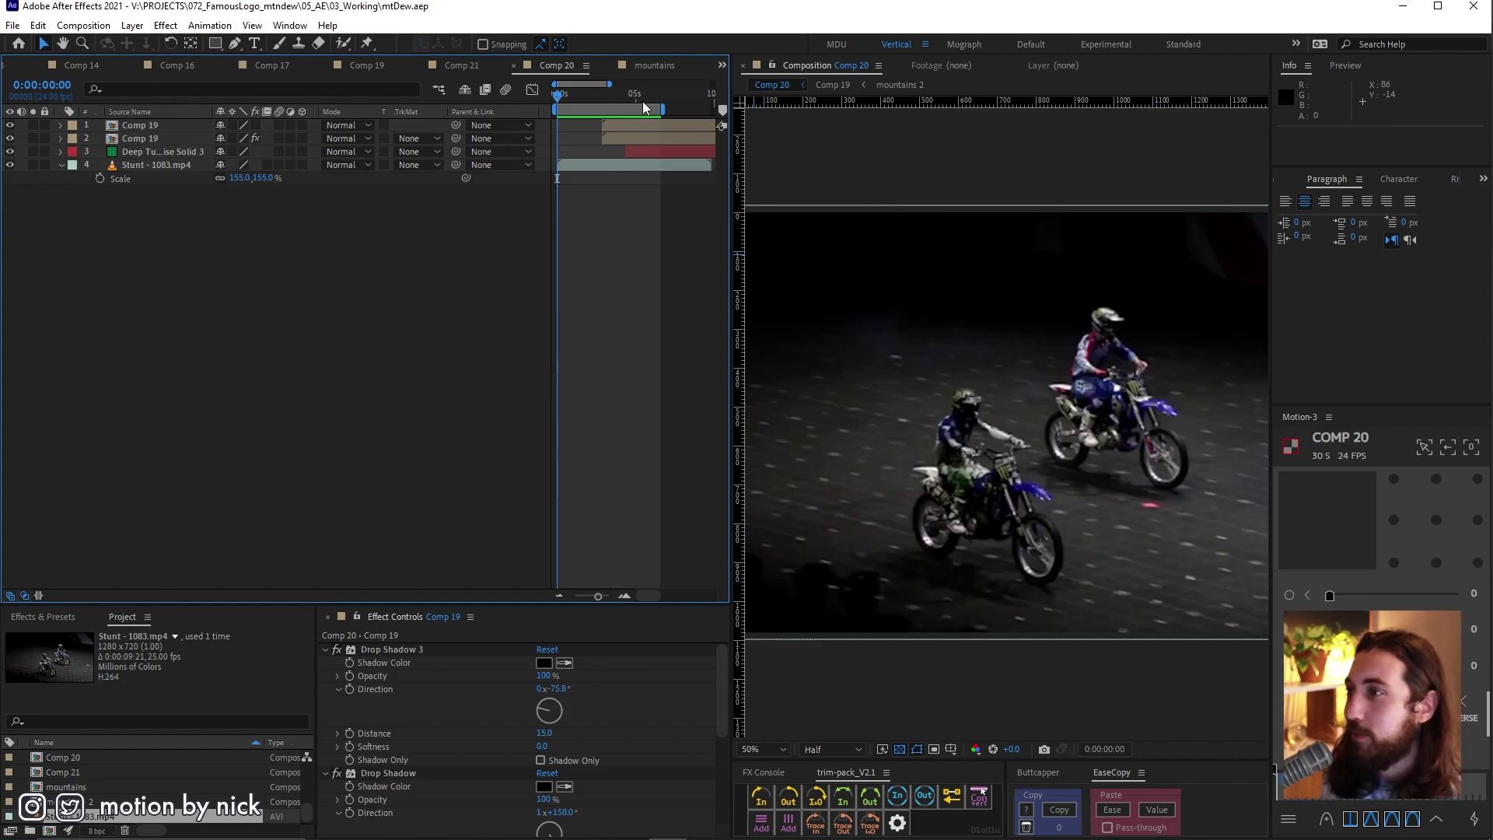
key(space)
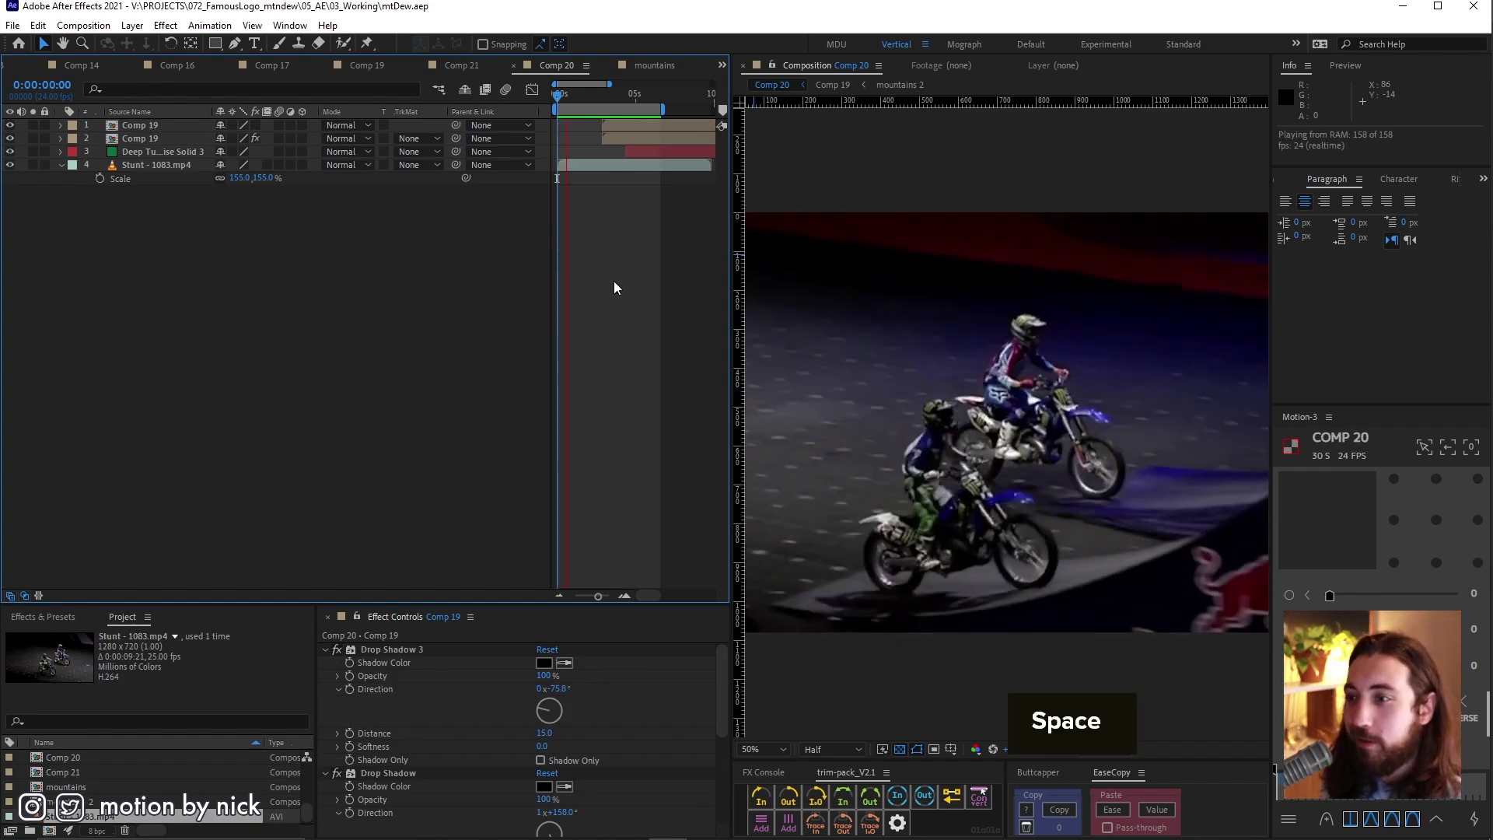